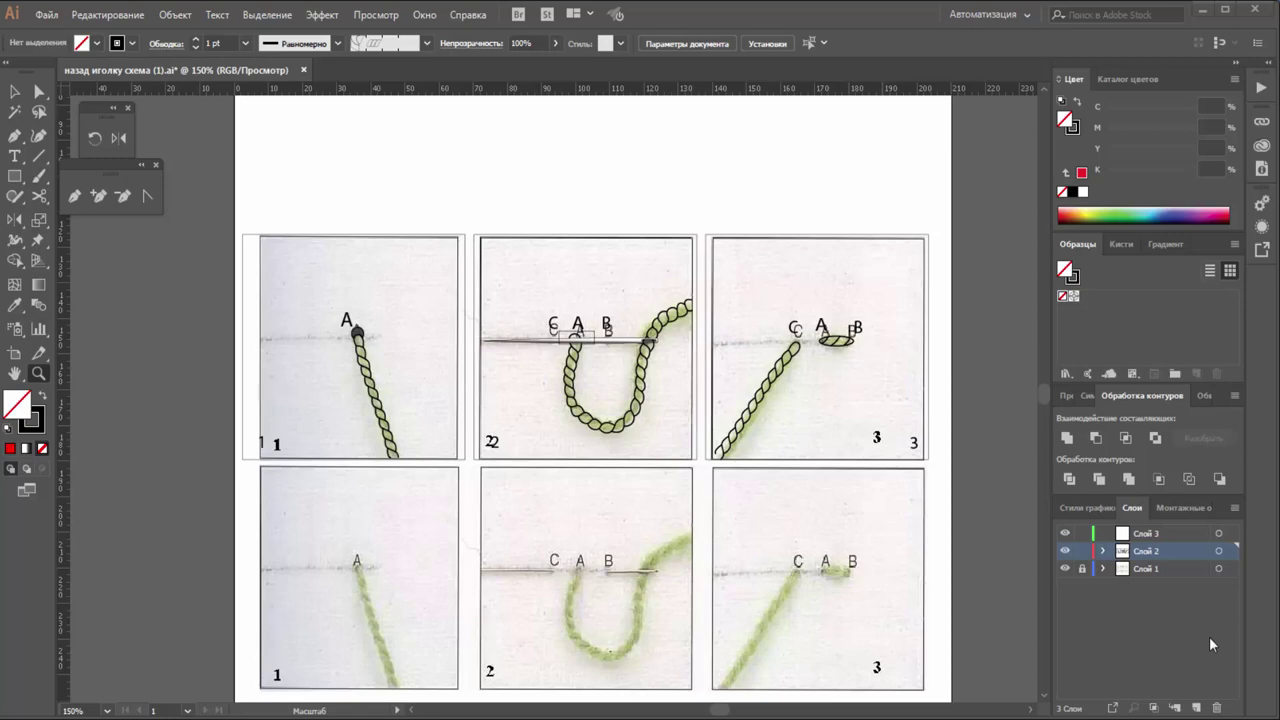
Hide Слой 1 so the photo reference images disappear from the artboard.
left_click(1065, 568)
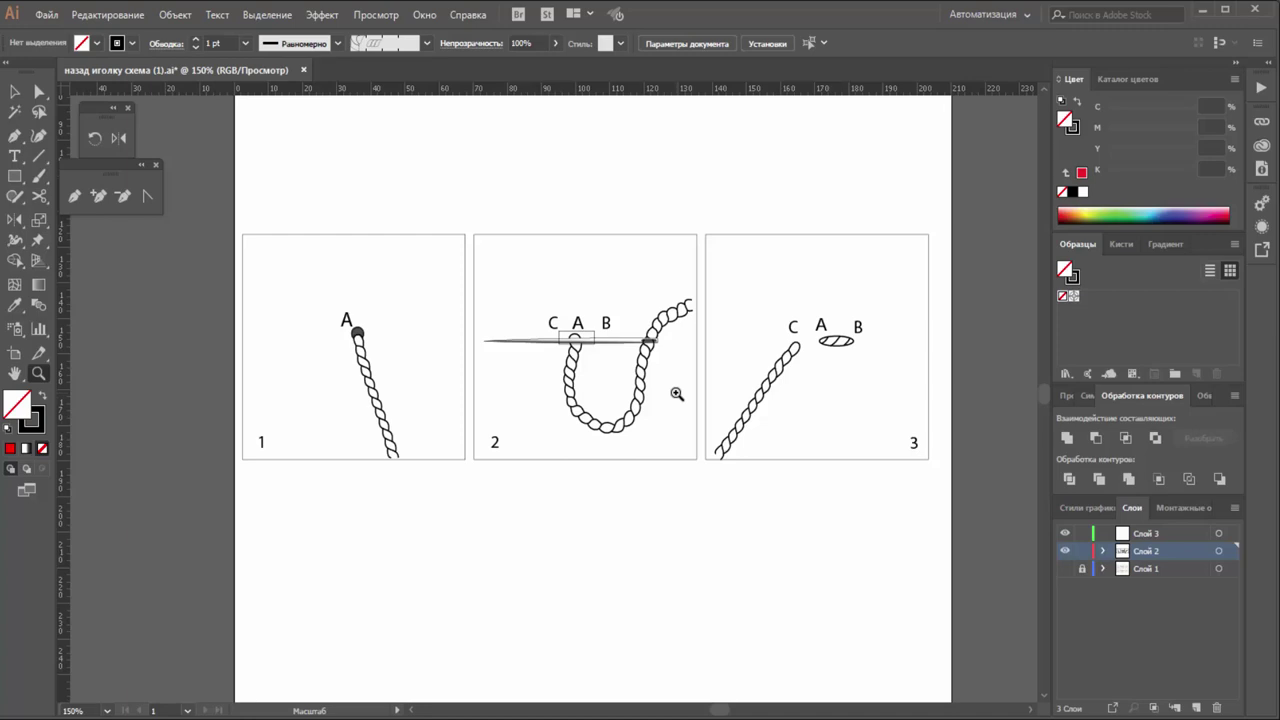
scroll(650, 375, "down", 1)
scroll(640, 365, "down", 1)
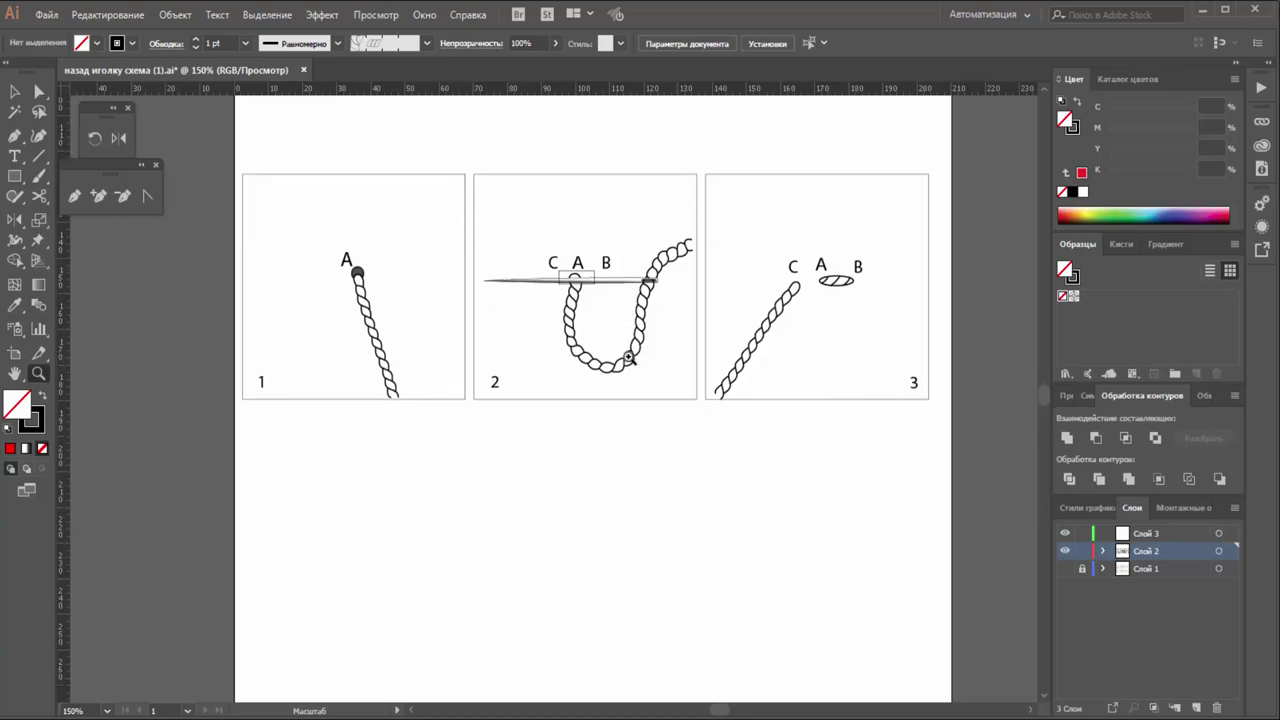
scroll(629, 357, "down", 3)
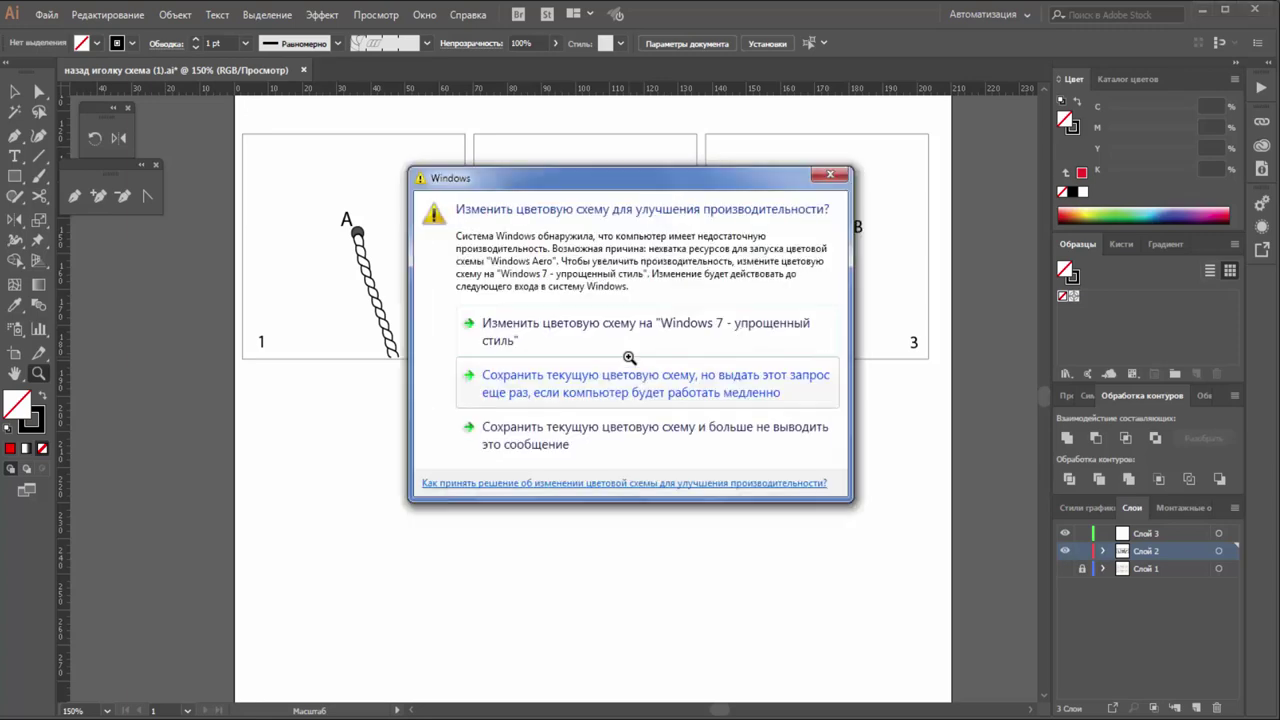
left_click(830, 175)
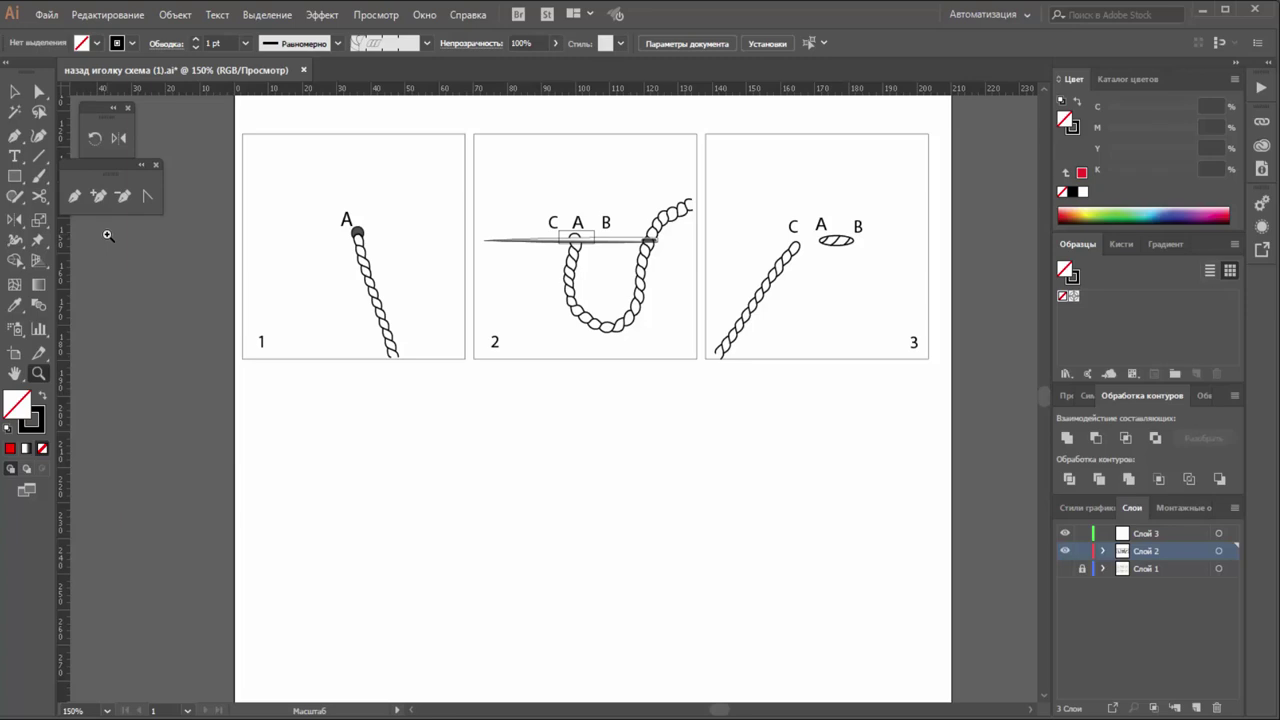
left_click(14, 91)
left_click_drag(384, 284, 318, 450)
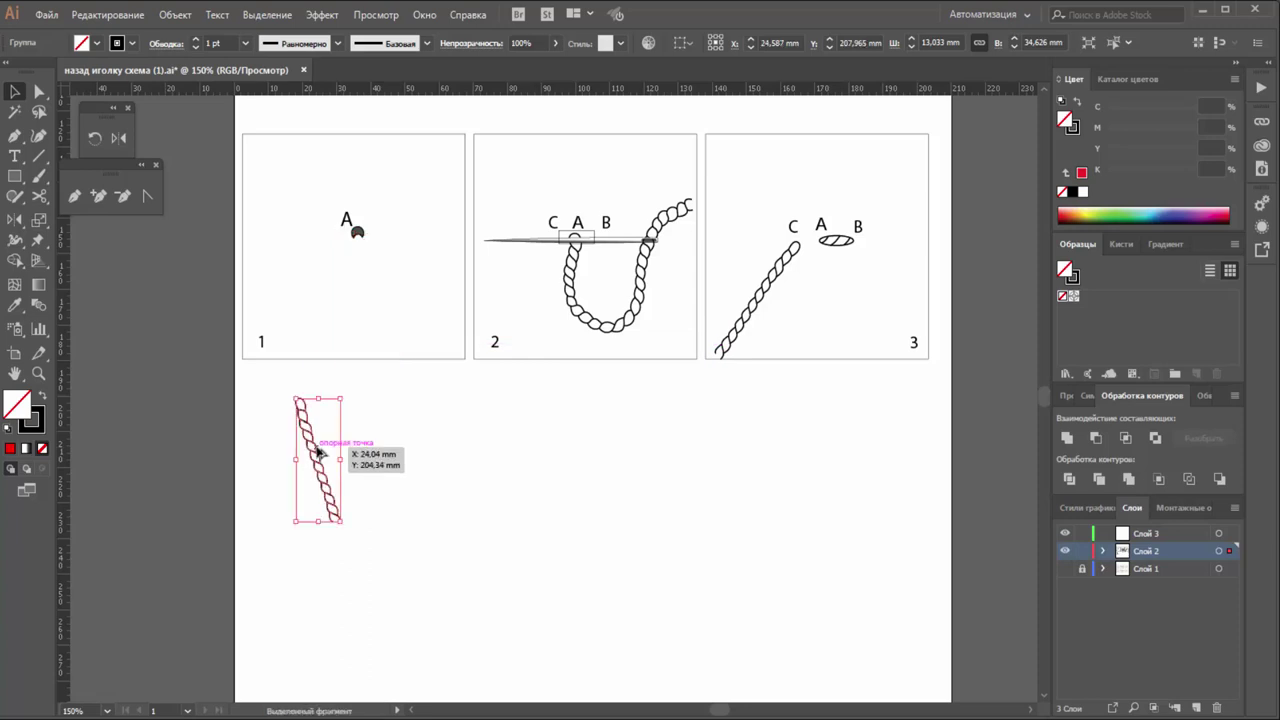
right_click(316, 448)
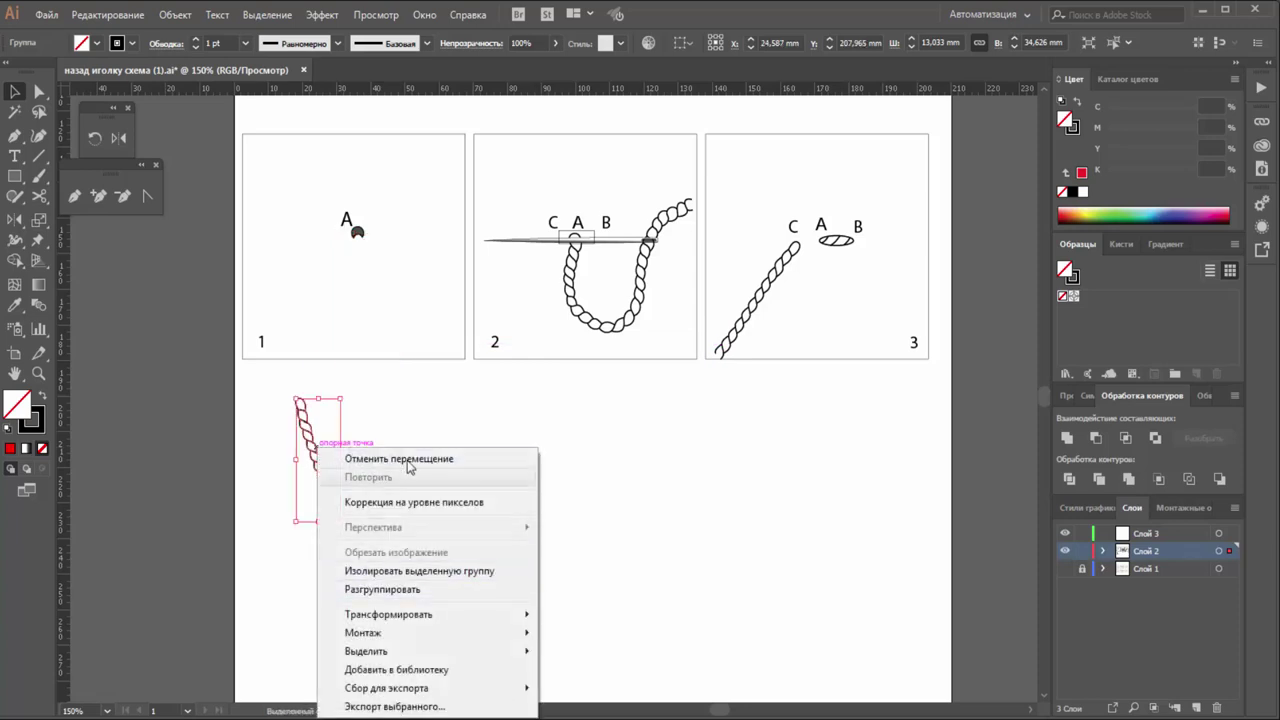
left_click(414, 379)
key("ctrl+z")
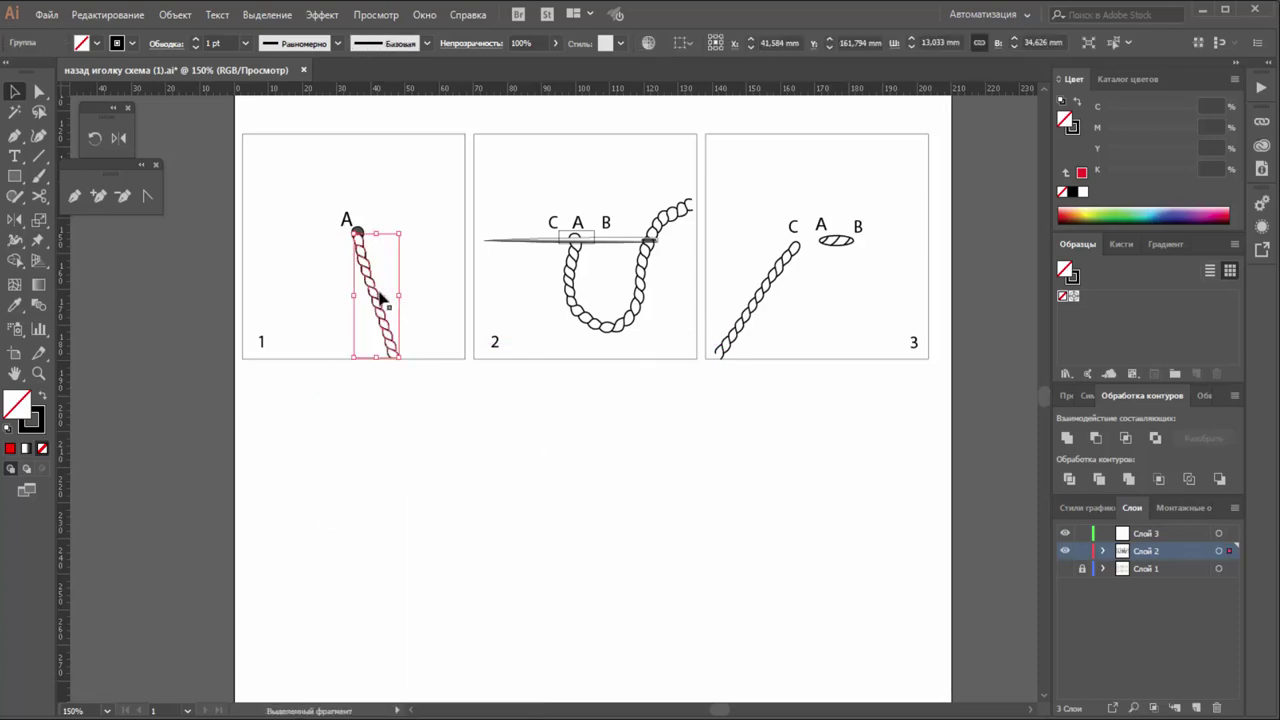
left_click_drag(374, 294, 369, 503)
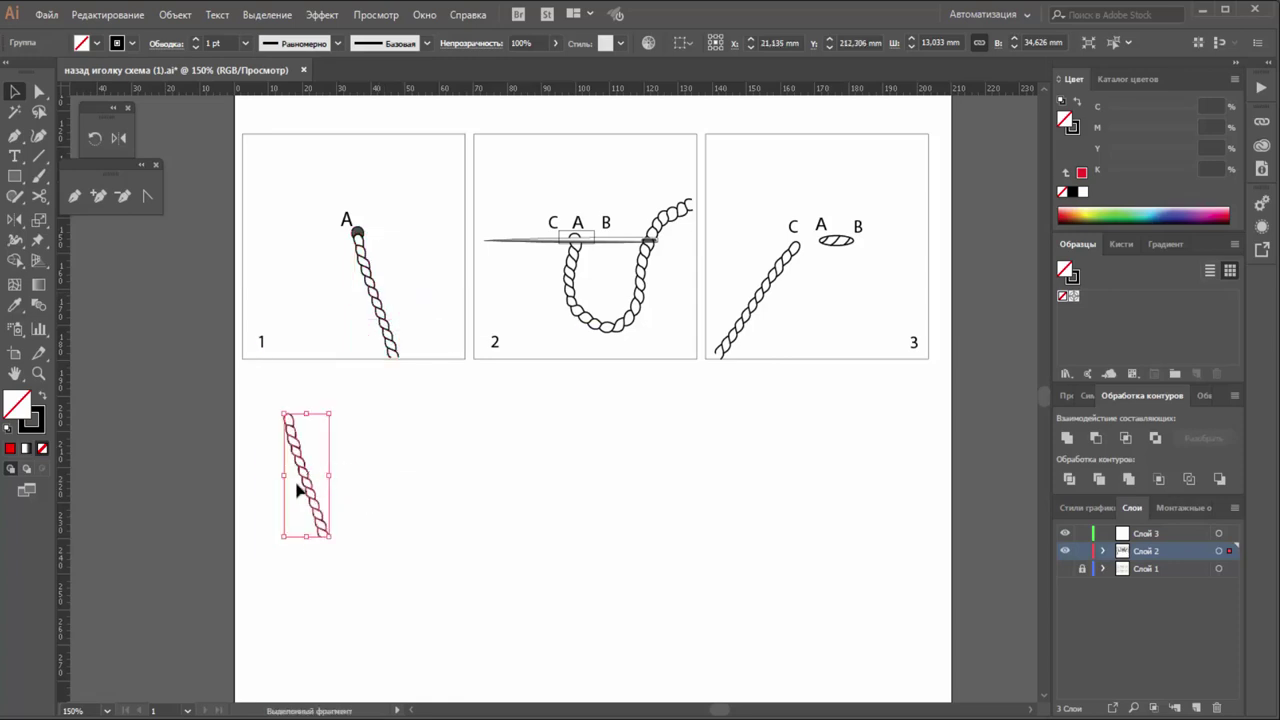
right_click(296, 487)
left_click(354, 357)
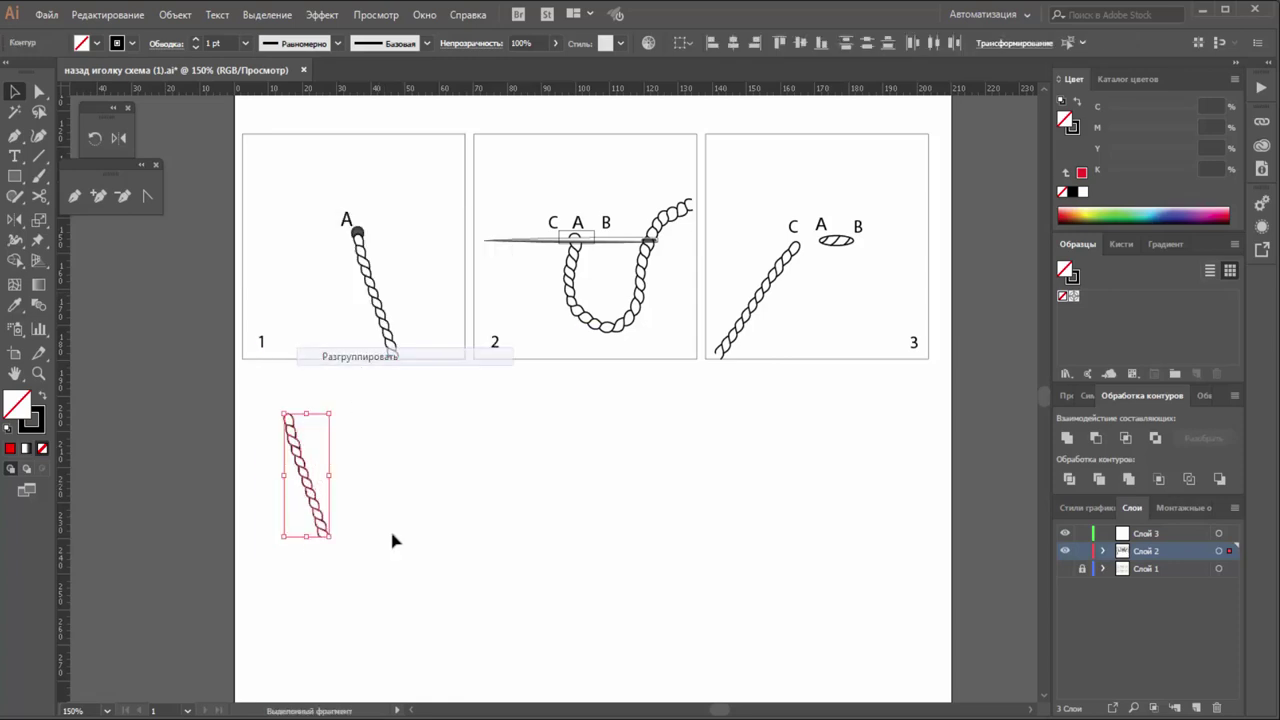
left_click(391, 537)
mouse_move(326, 530)
left_mouse_down()
mouse_move(350, 525)
mouse_move(283, 578)
left_mouse_up()
left_click_drag(320, 537, 338, 568)
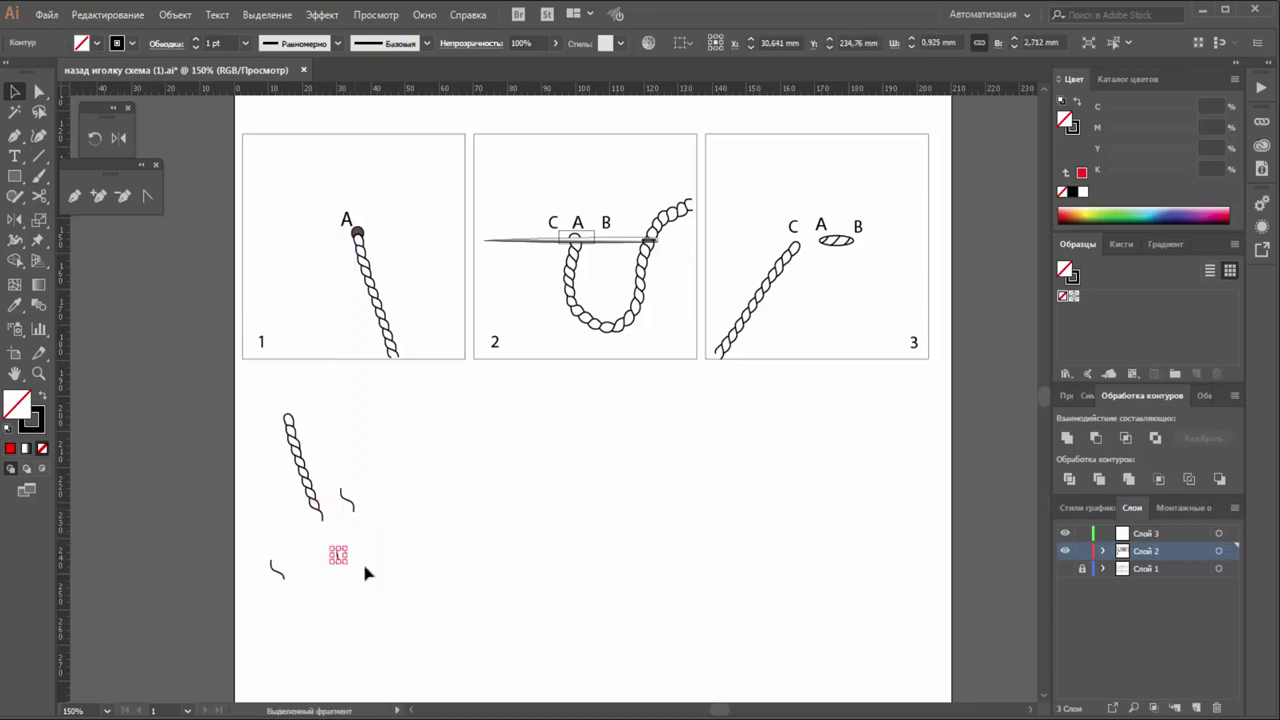
mouse_move(407, 399)
left_mouse_down()
mouse_move(234, 609)
mouse_move(237, 598)
left_mouse_up()
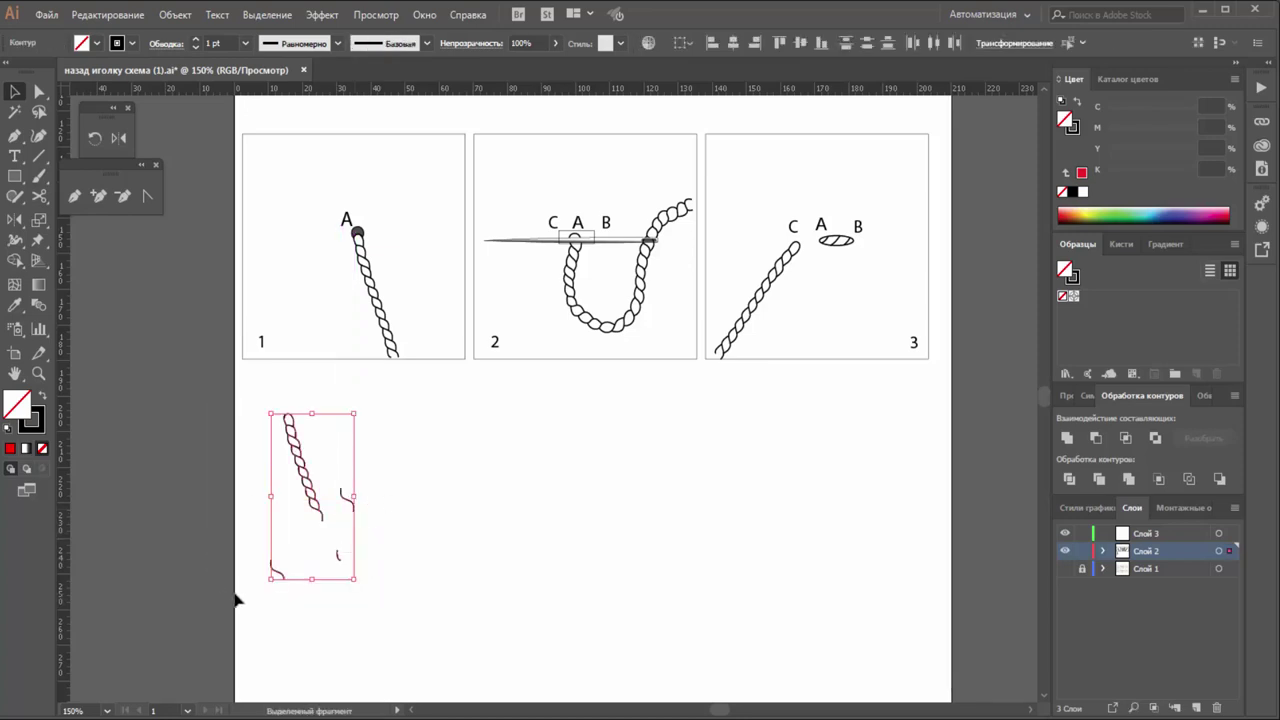
key("Delete")
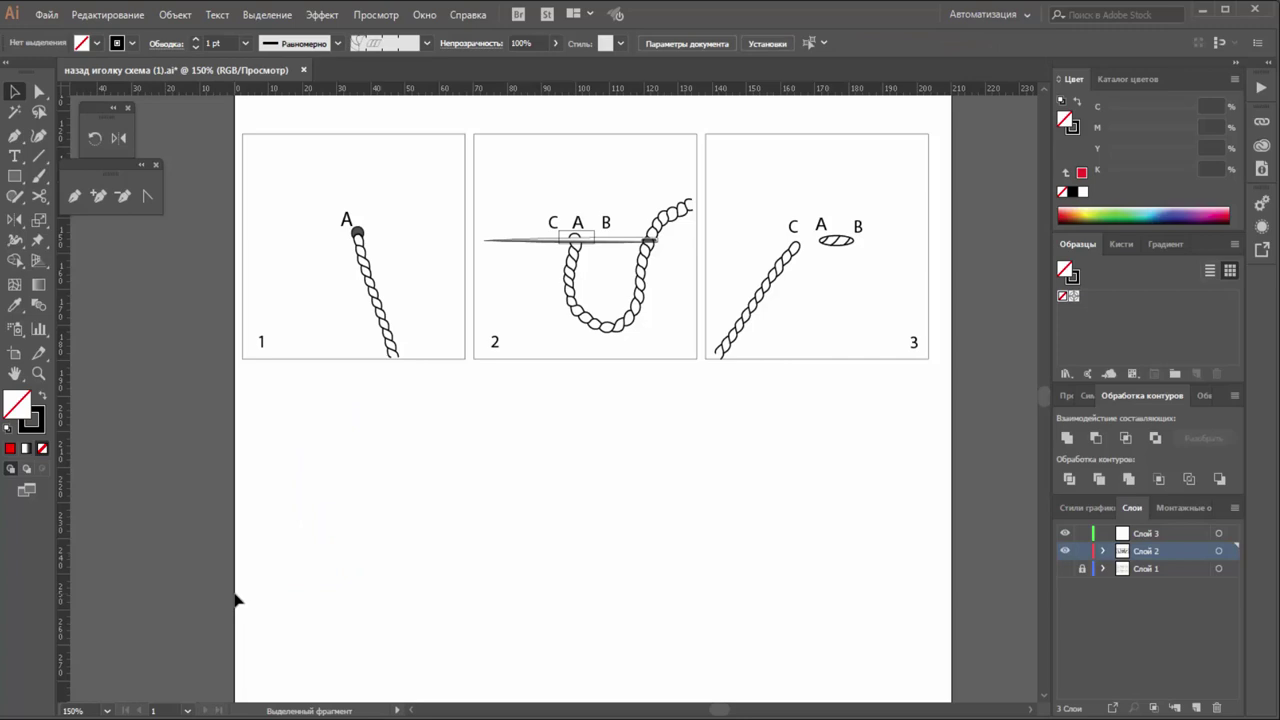
Draw a rectangle below panel 1, undoing a trial corner-anchor deletion.
left_click(15, 177)
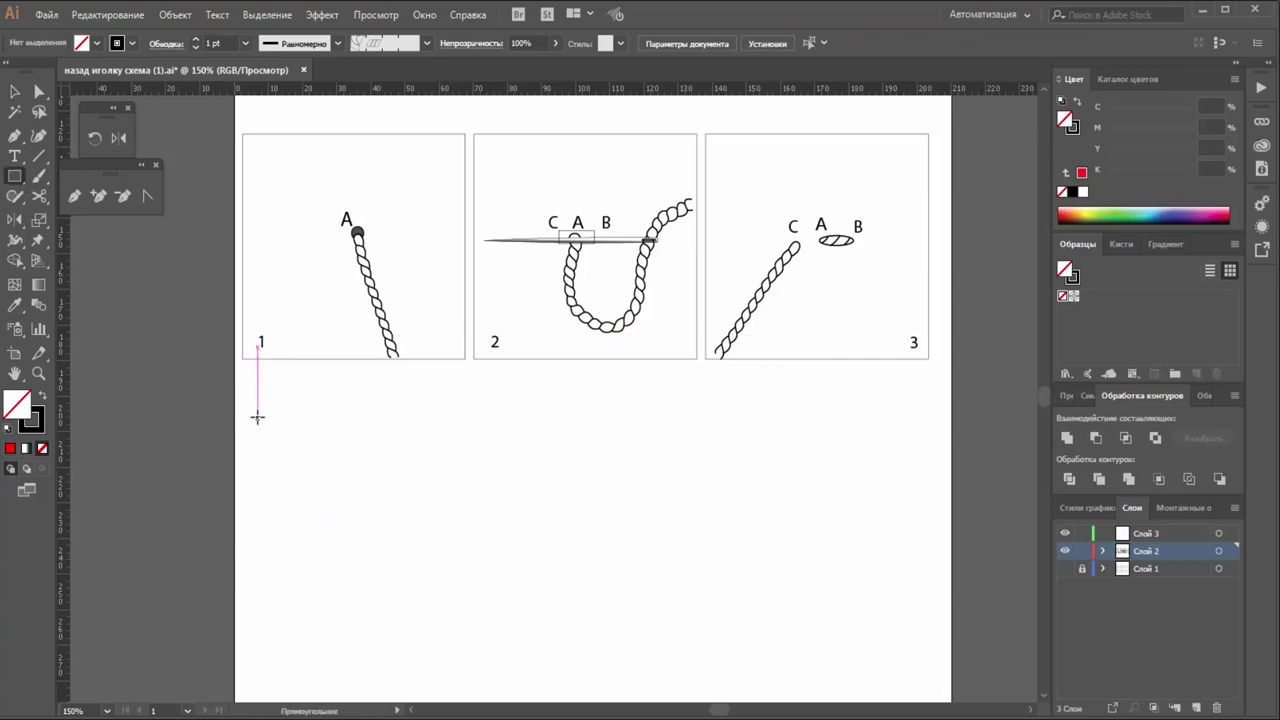
left_click_drag(258, 426, 478, 574)
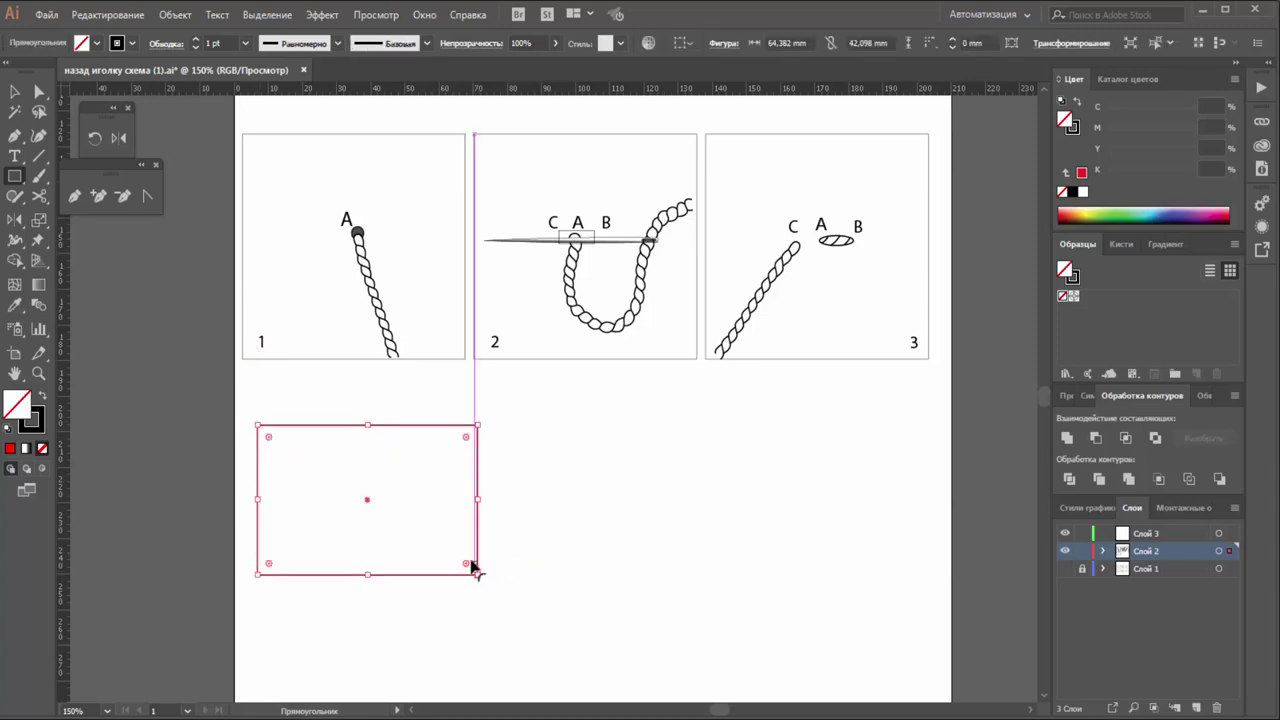
left_click(75, 199)
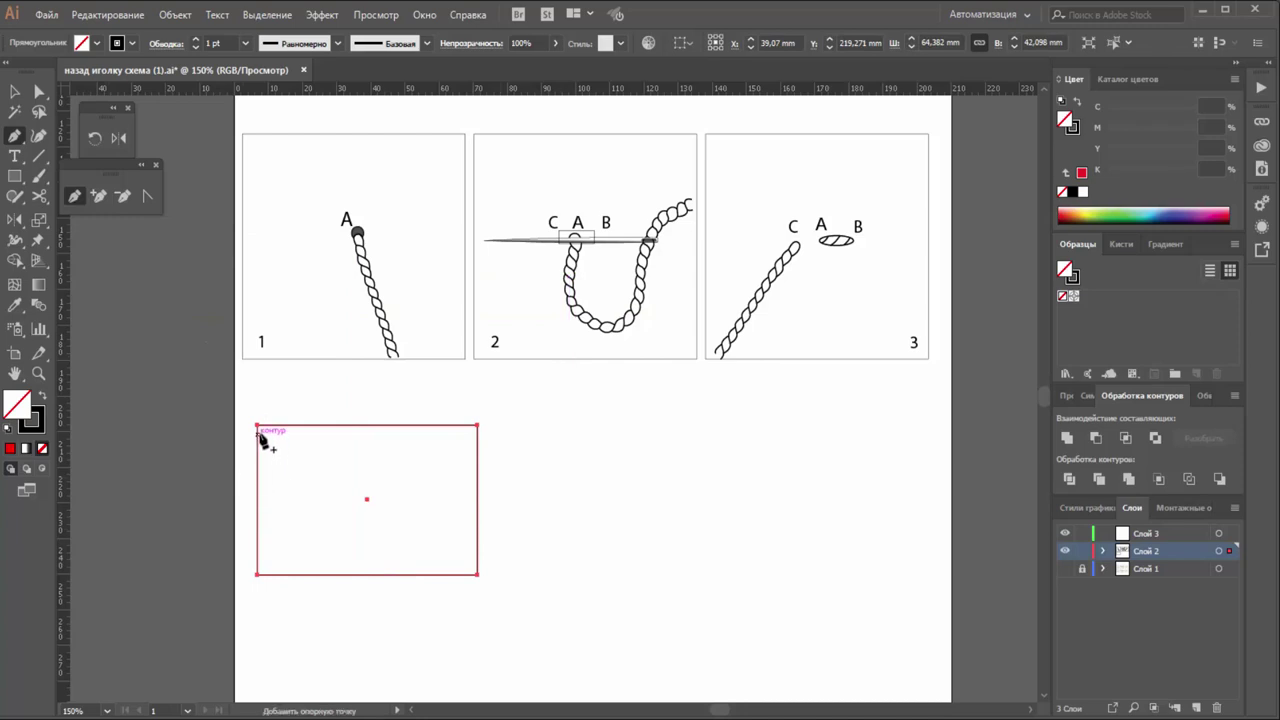
left_click(258, 427)
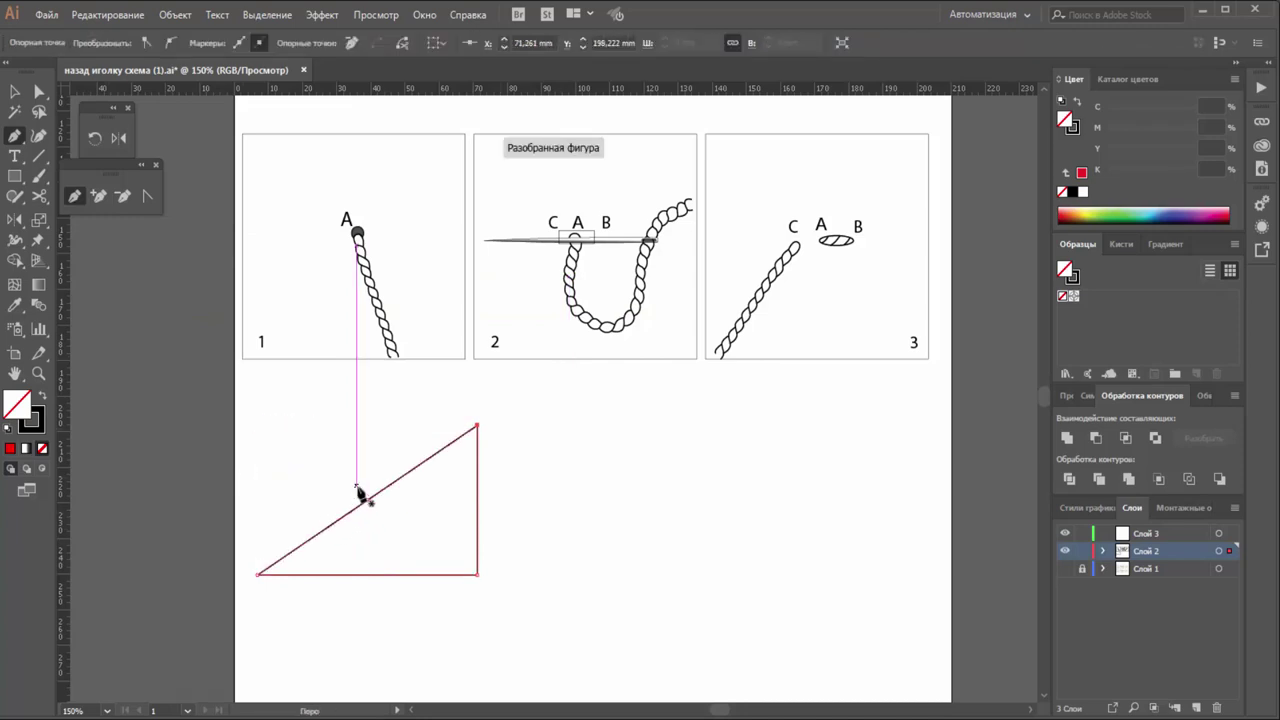
key("ctrl+z")
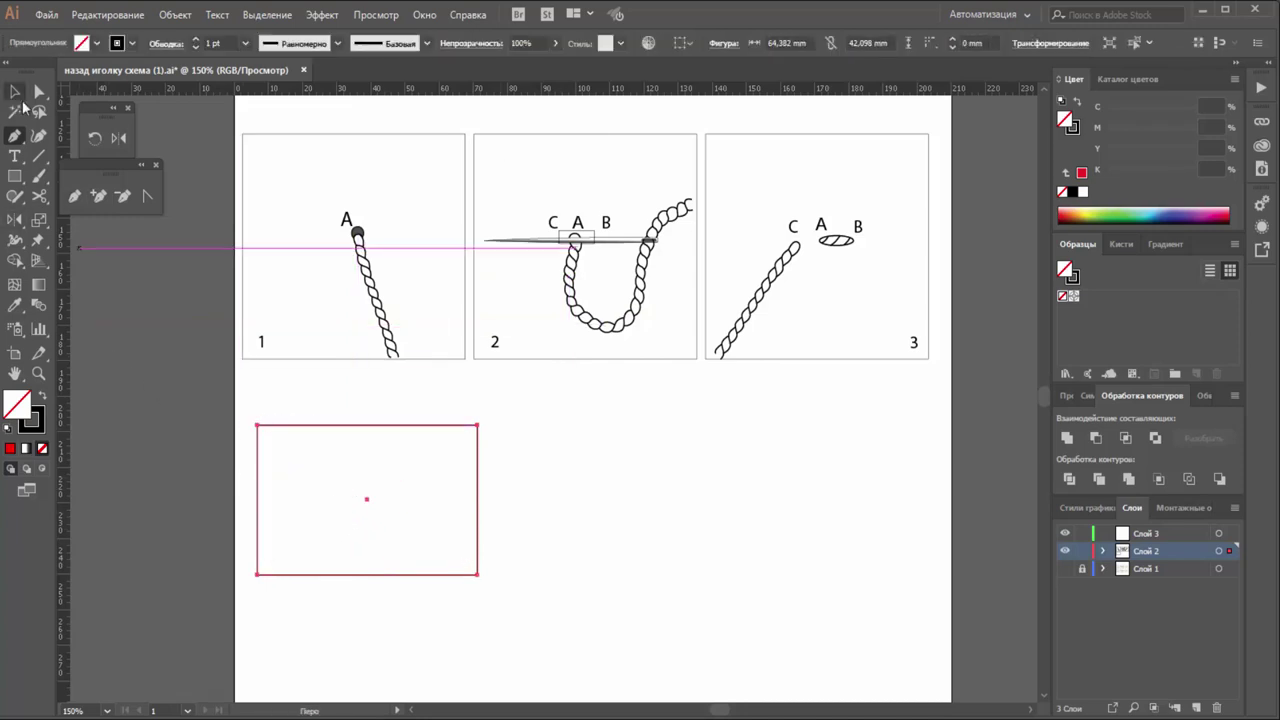
key("v")
left_click(143, 300)
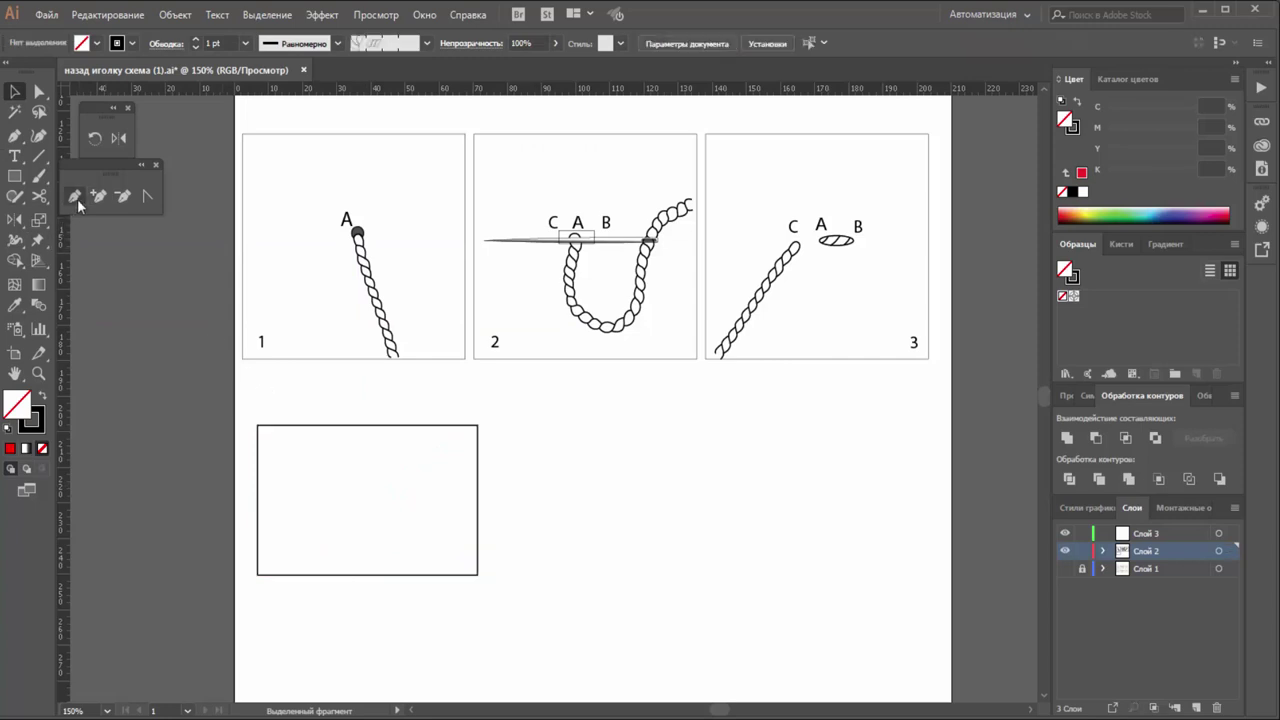
Pen a smooth curve from the rectangle's top-left corner to its right edge, then Alt-drag a copy below.
key("p")
left_click(258, 426)
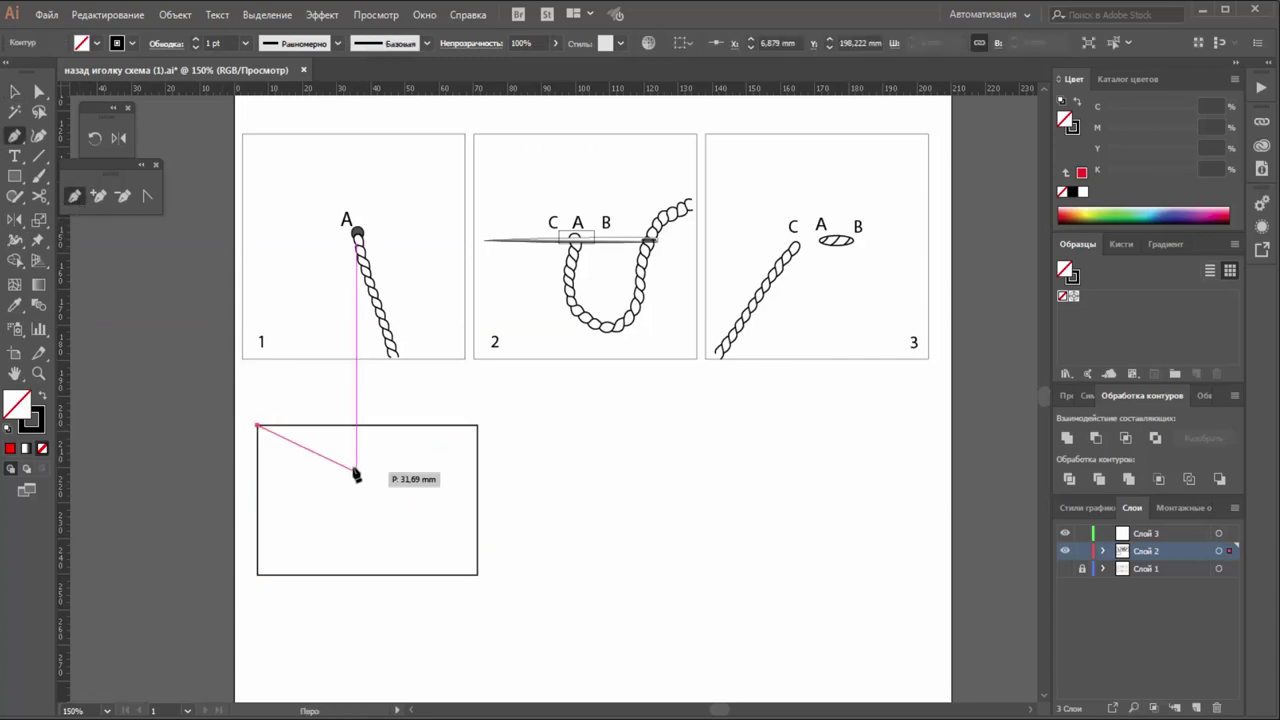
left_click(364, 469)
left_click_drag(388, 484, 416, 488)
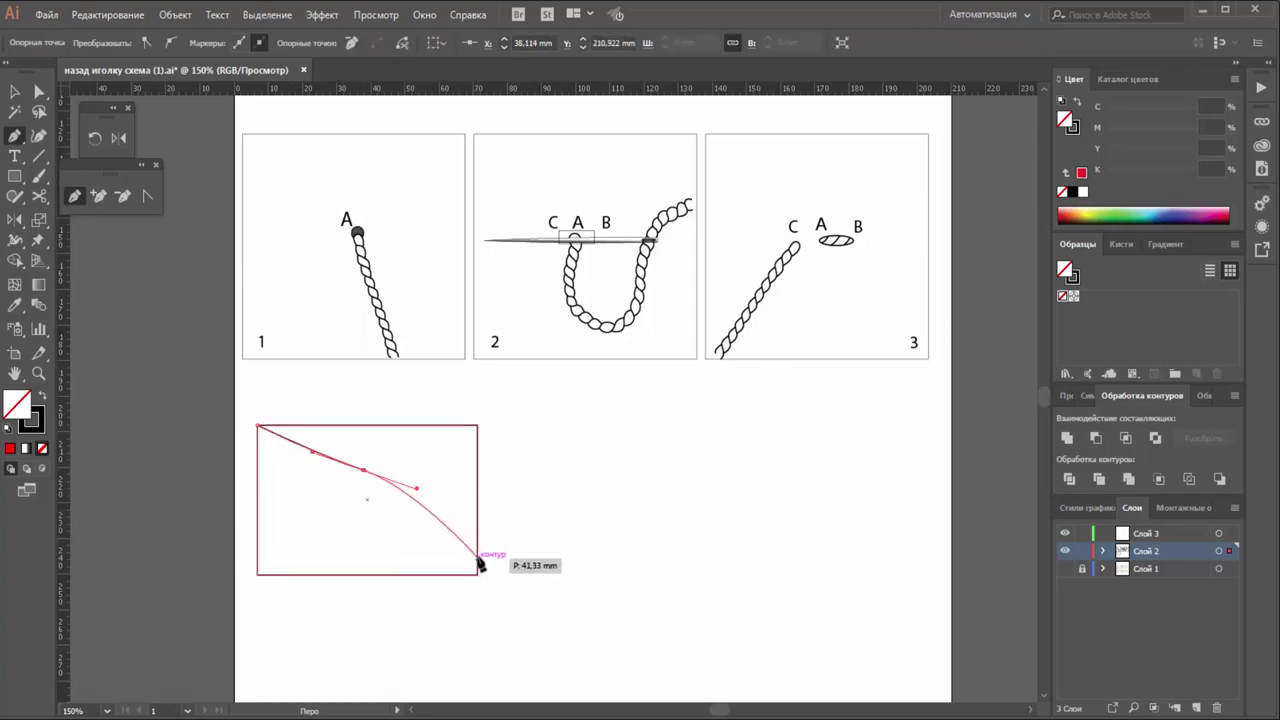
left_click_drag(477, 549, 481, 563)
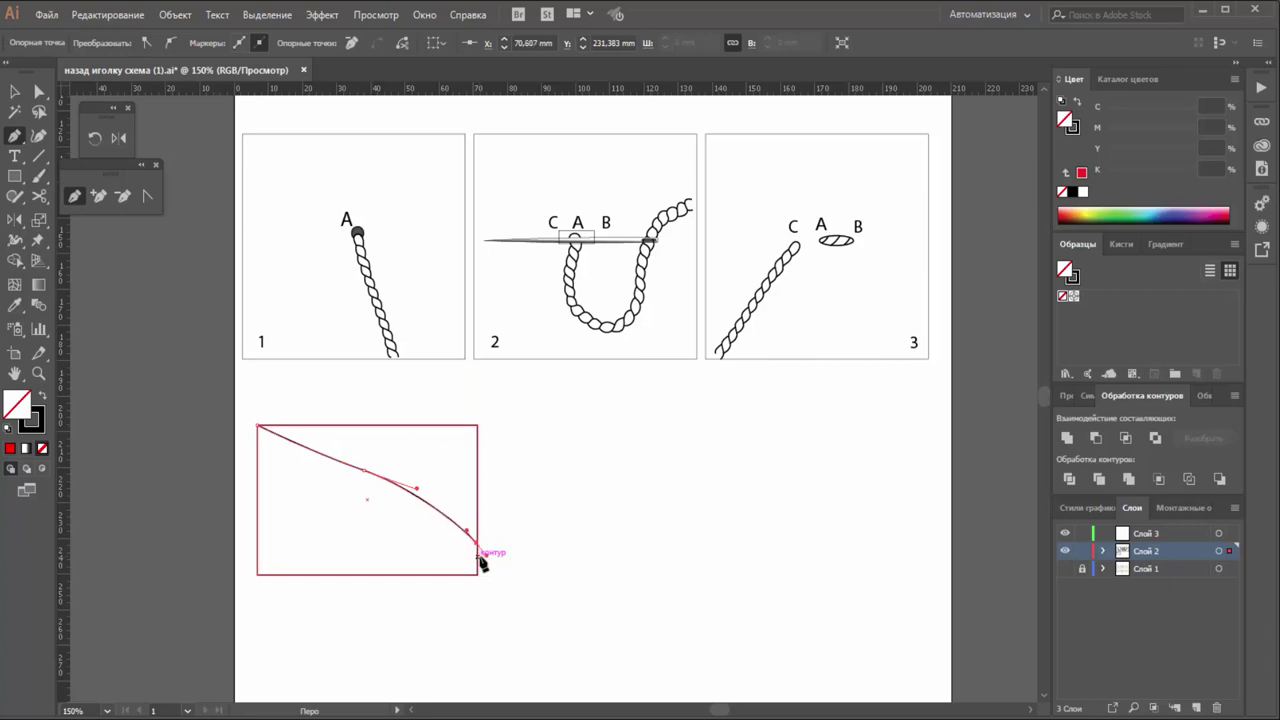
key("v")
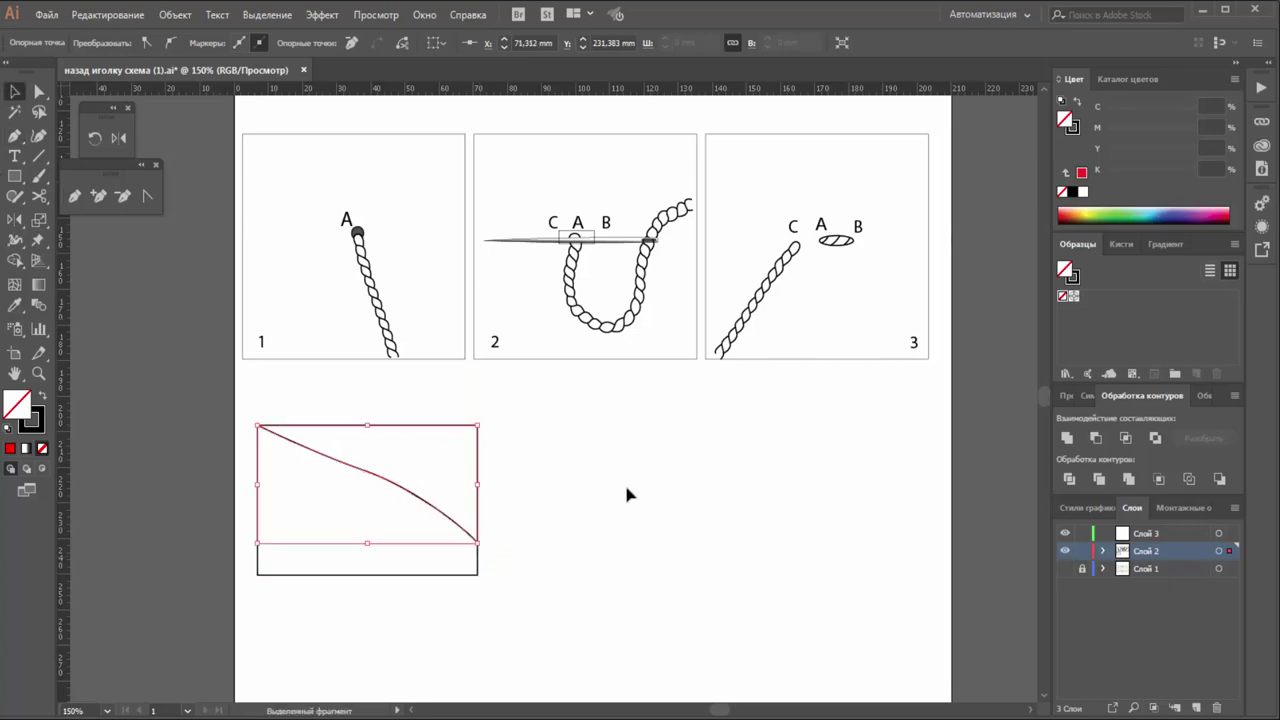
left_click(538, 535)
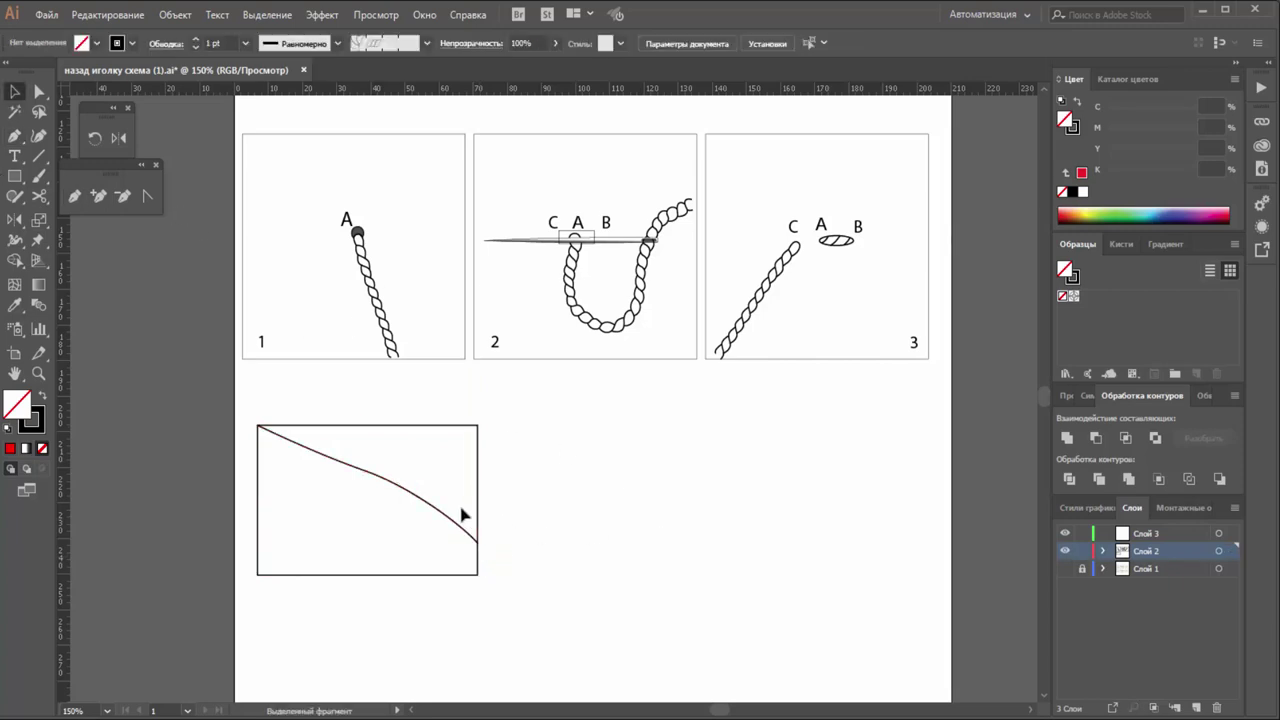
left_click_drag(438, 515, 434, 658)
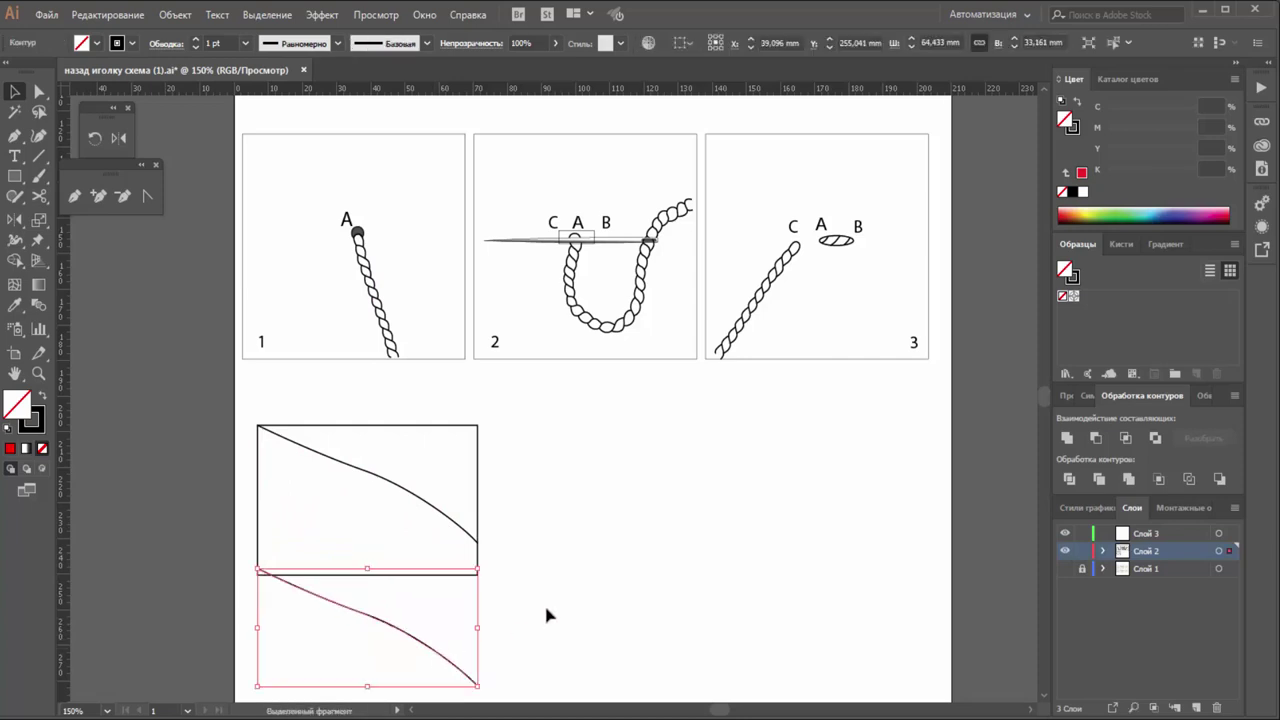
Delete the rectangle, leaving only the two curves.
left_click(544, 602)
scroll(558, 526, "down", 2)
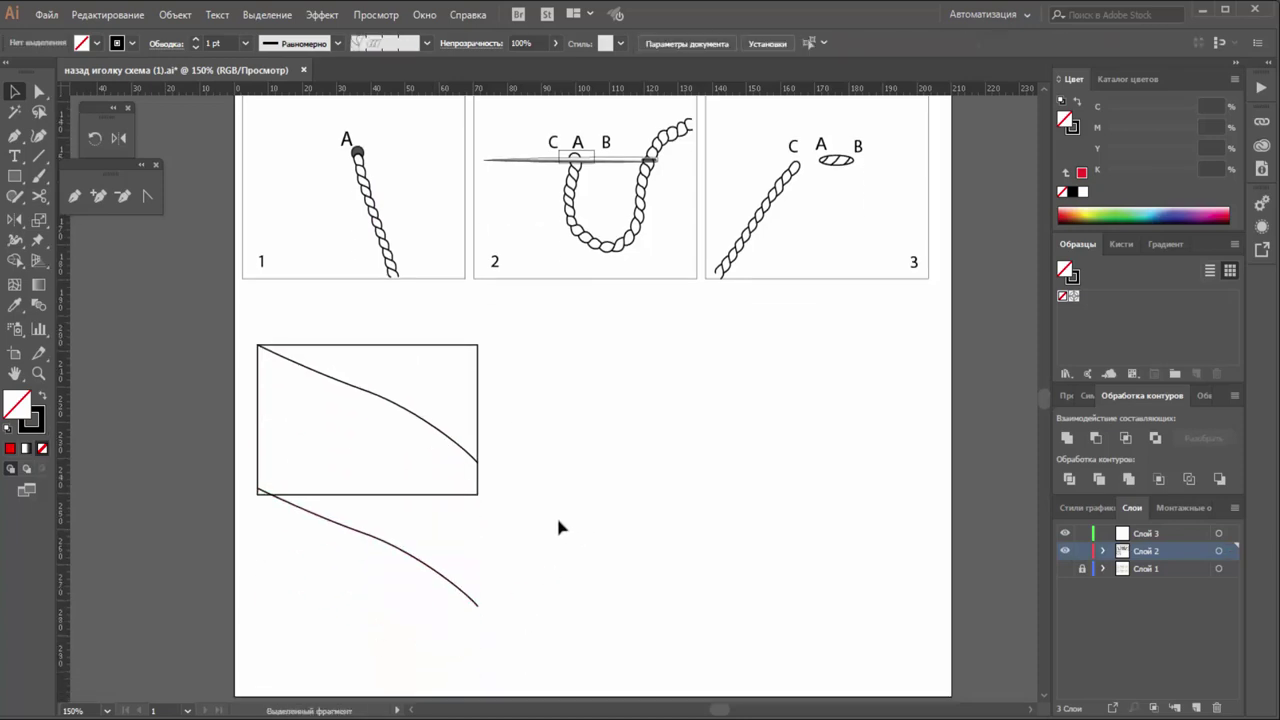
scroll(558, 526, "down", 1)
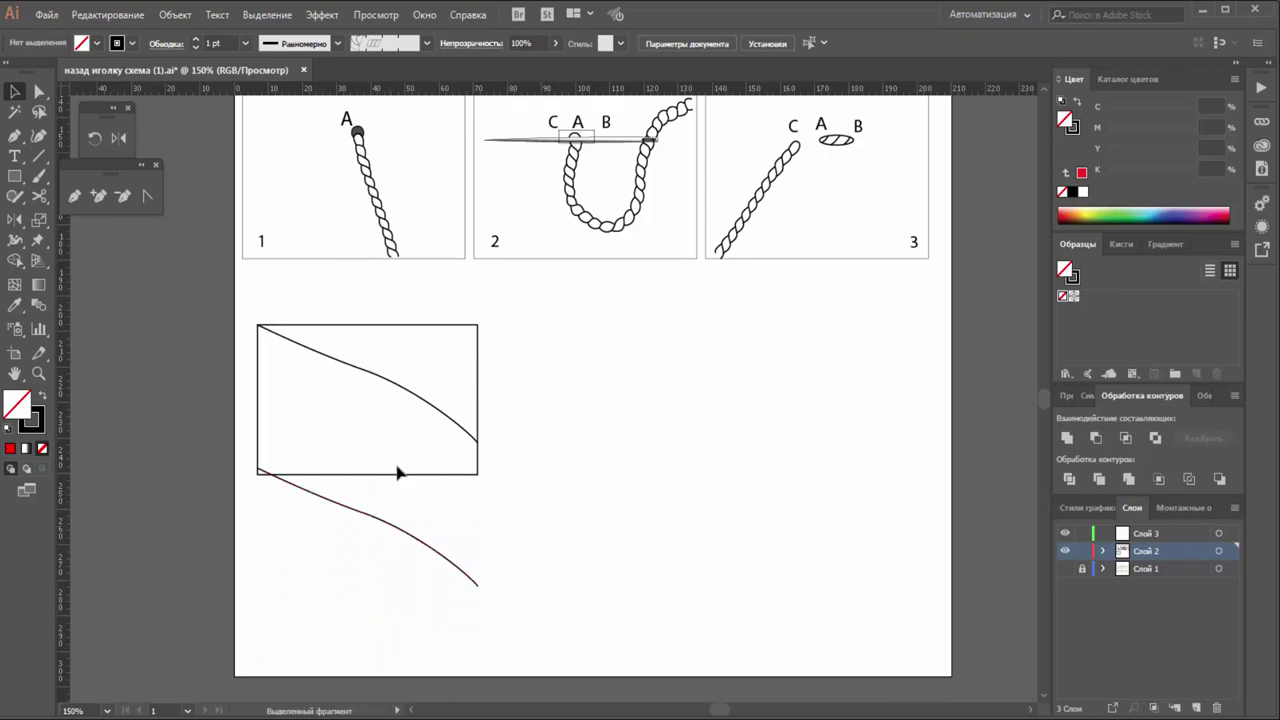
left_click(400, 474)
key("Delete")
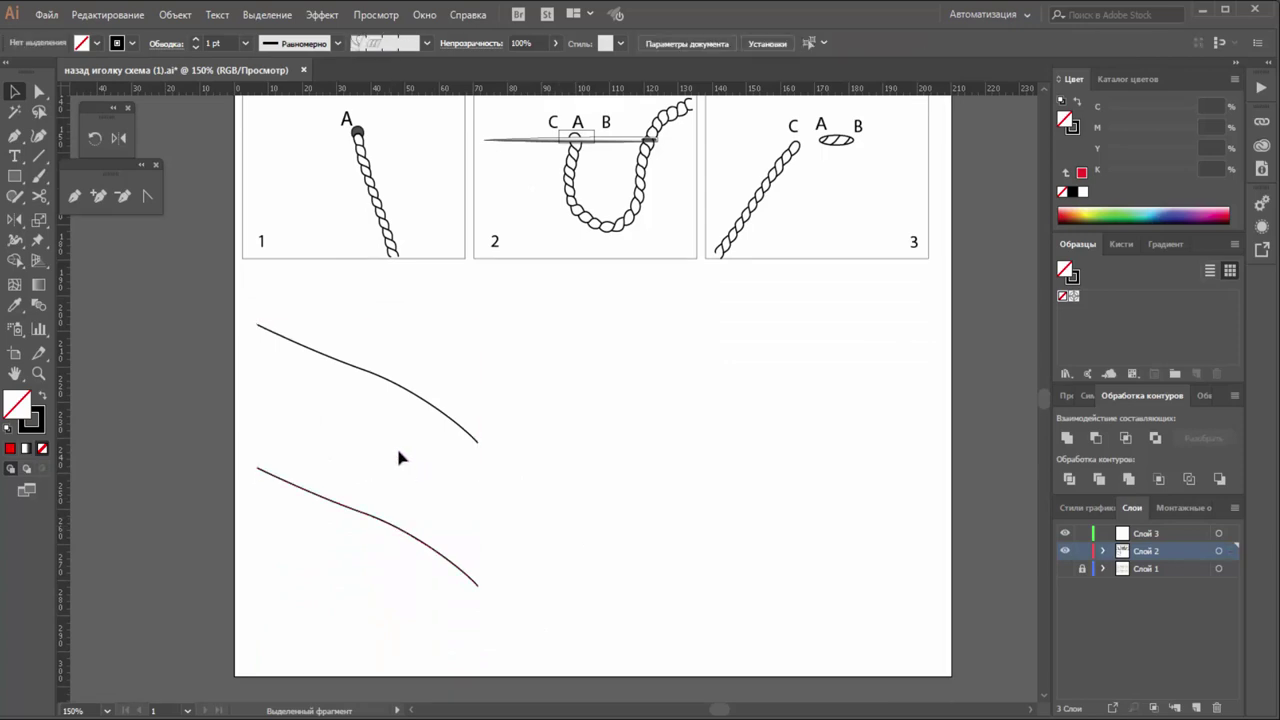
Select both curves and Join them twice to close left and right ends.
left_click_drag(437, 337, 331, 603)
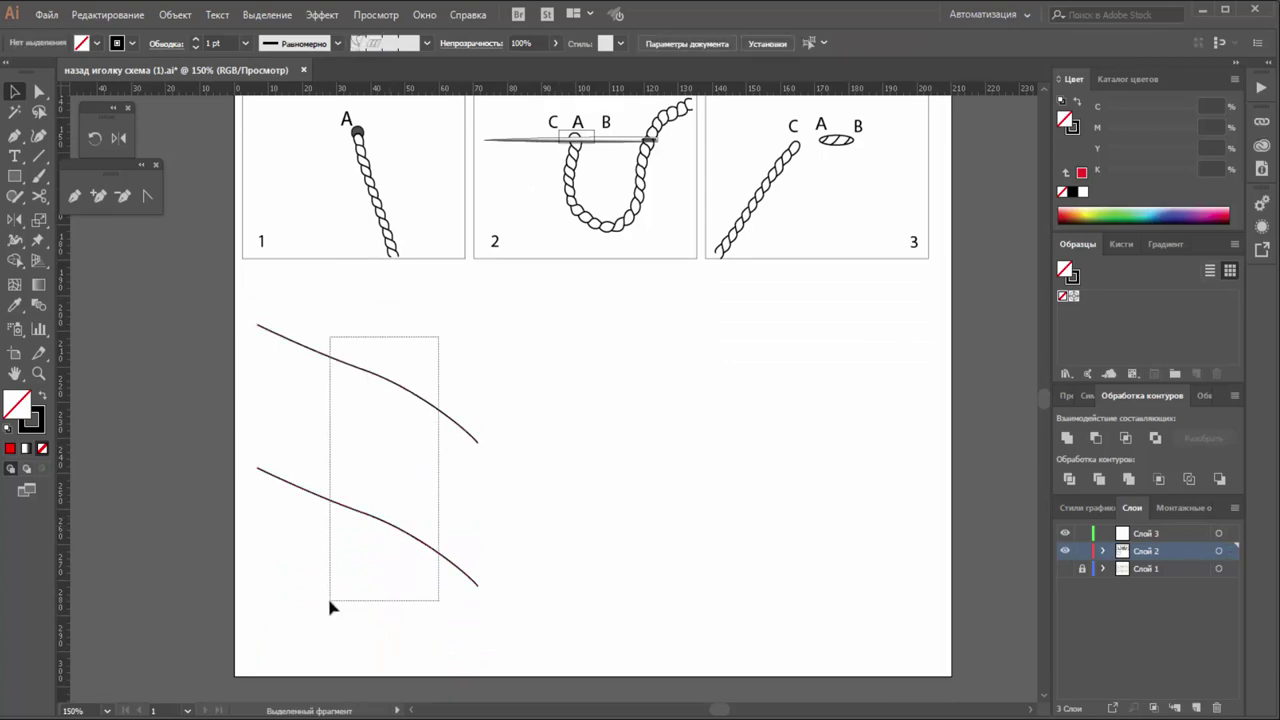
right_click(412, 398)
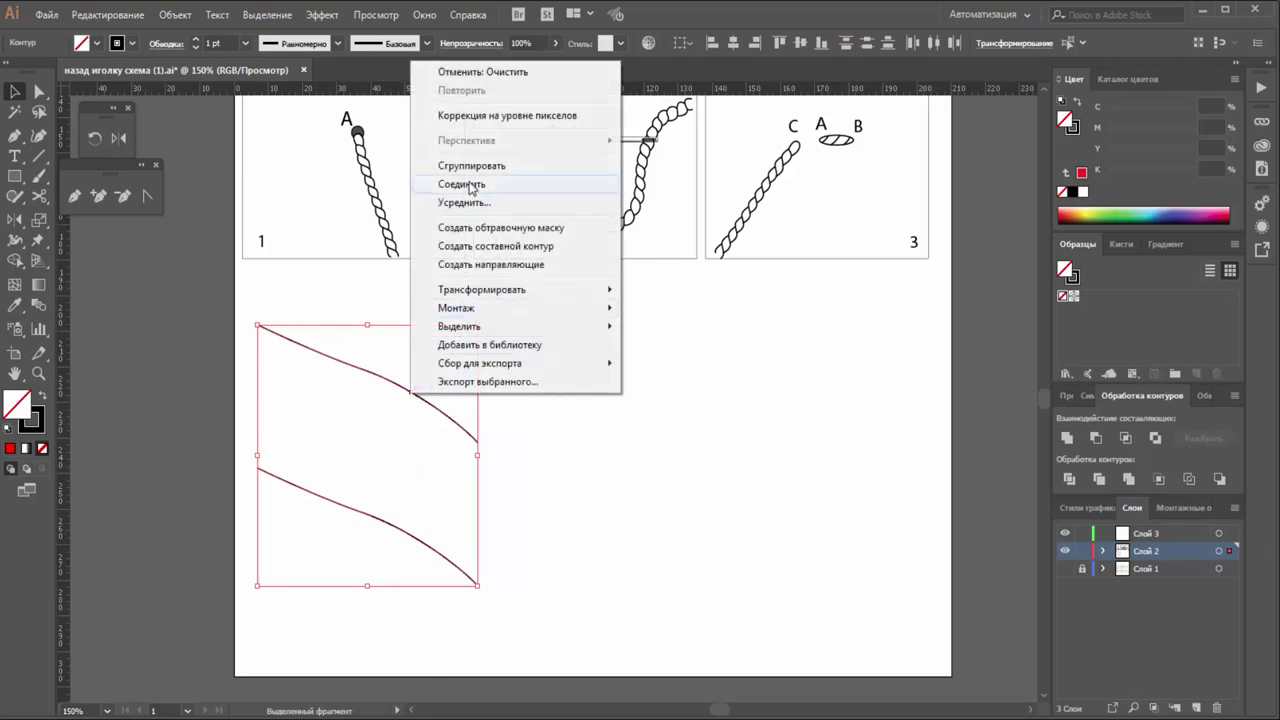
left_click(471, 189)
right_click(421, 410)
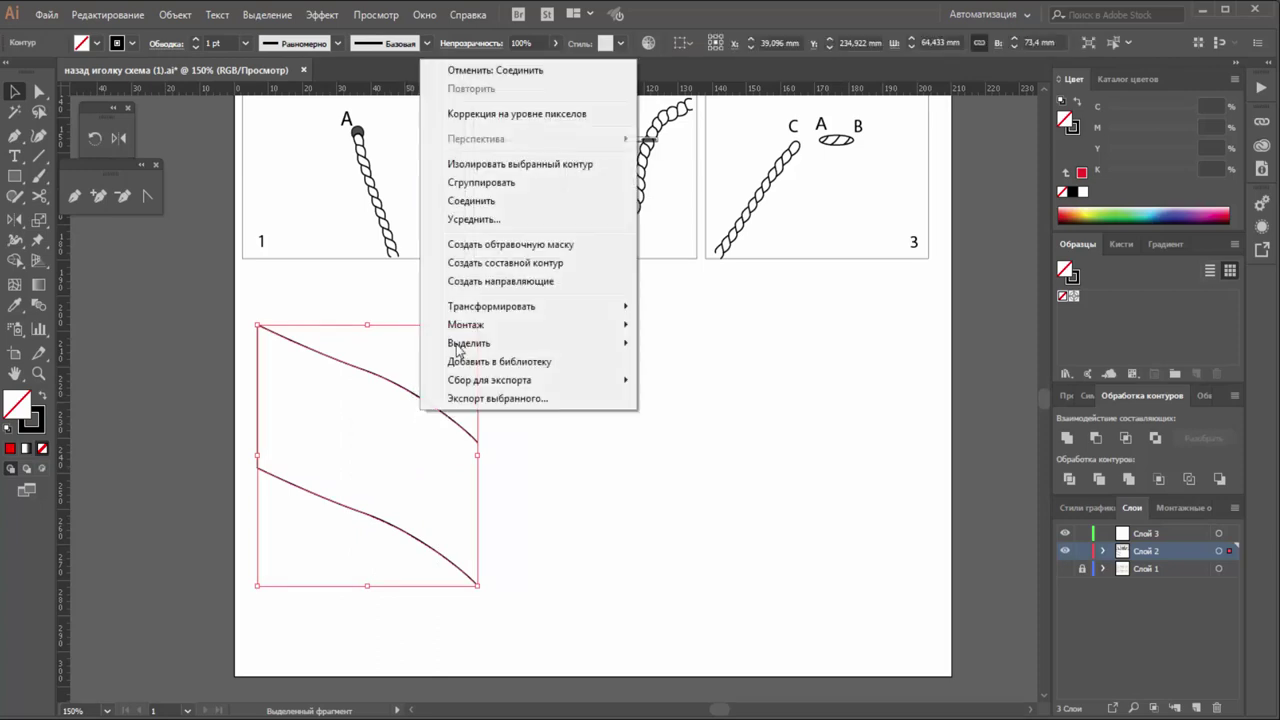
left_click(493, 201)
left_click(576, 436)
scroll(576, 436, "down", 3)
Alt-drag the band shape downward twice to stack three copies about 40 mm apart.
scroll(508, 297, "down", 2)
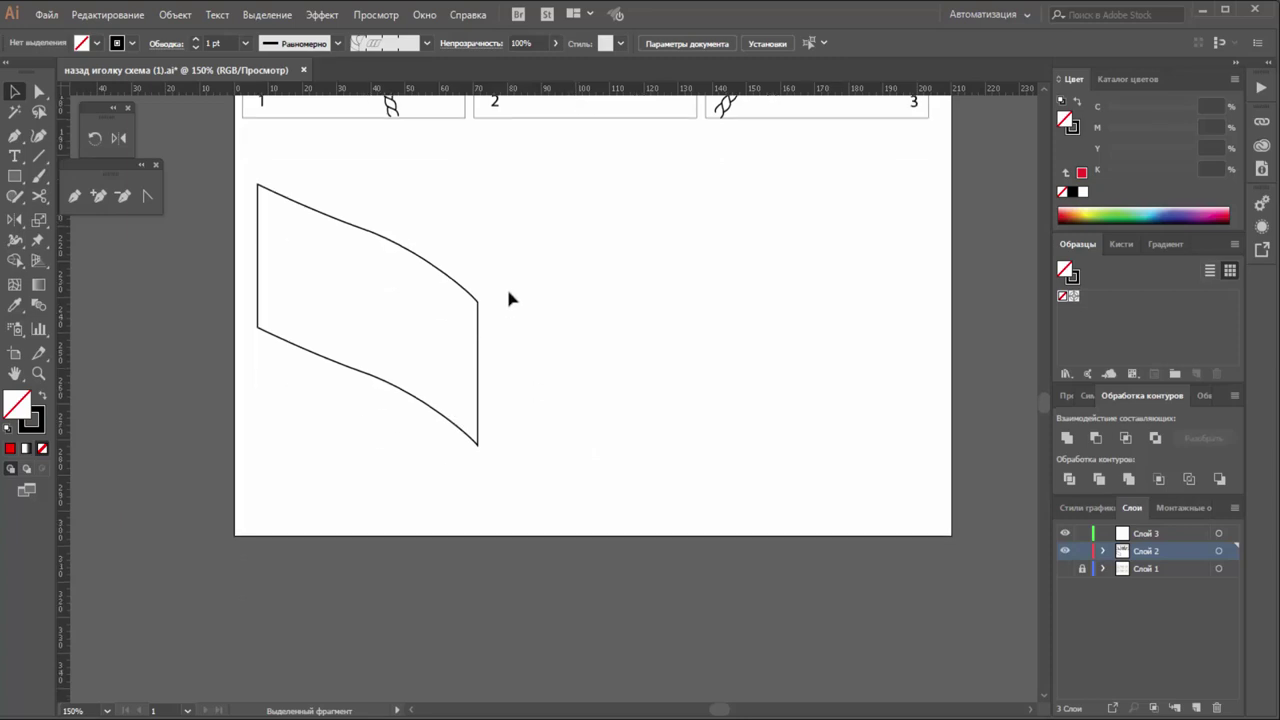
left_click_drag(457, 286, 448, 427)
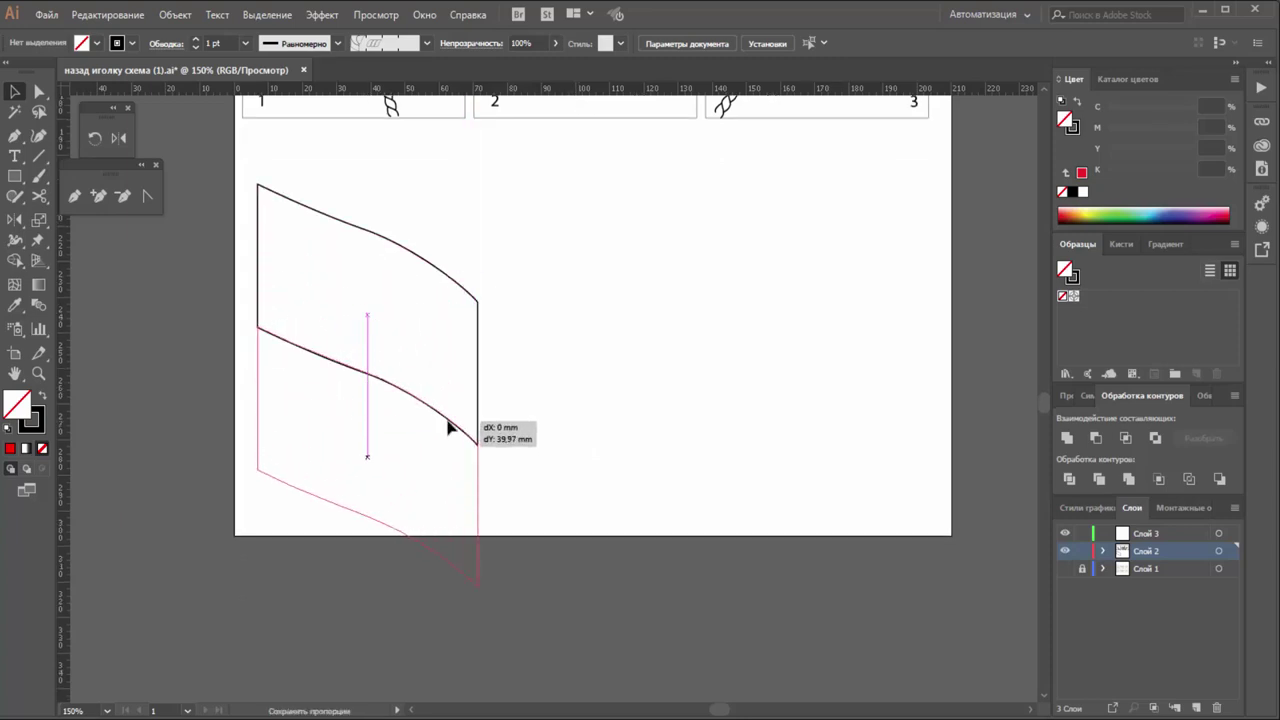
left_click_drag(448, 427, 604, 423)
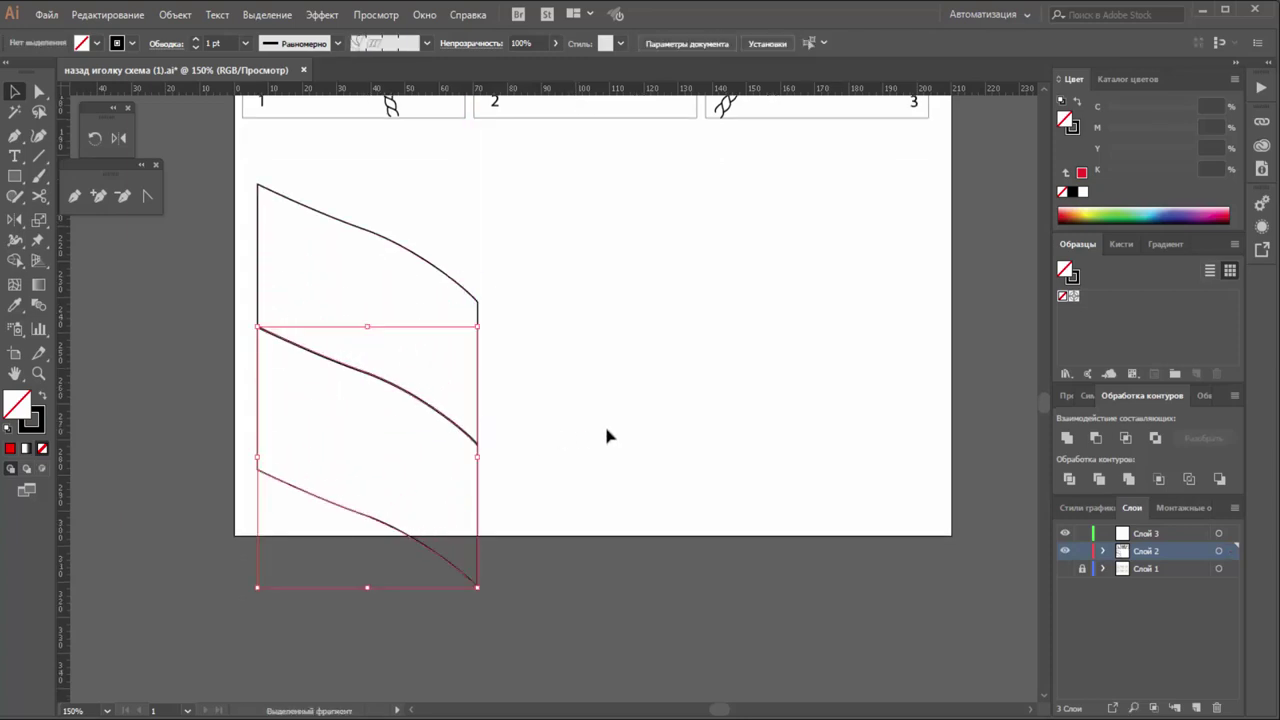
left_click(604, 423)
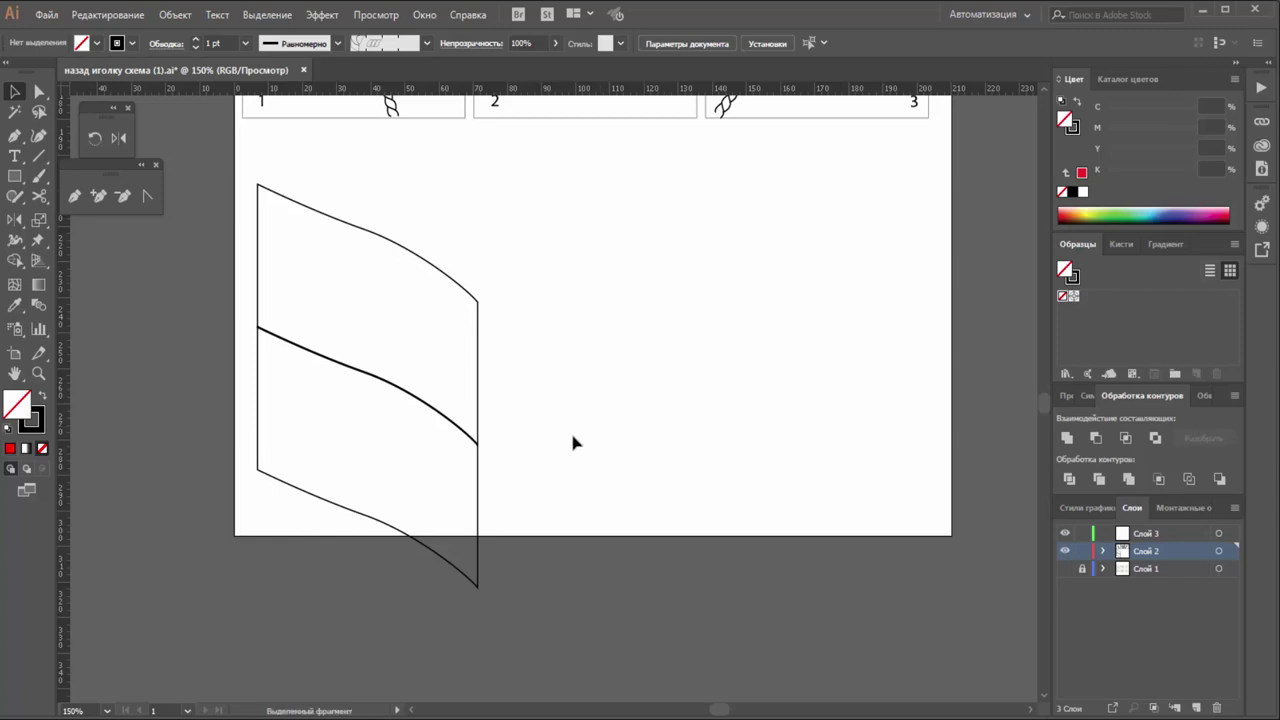
left_click_drag(481, 478, 467, 610)
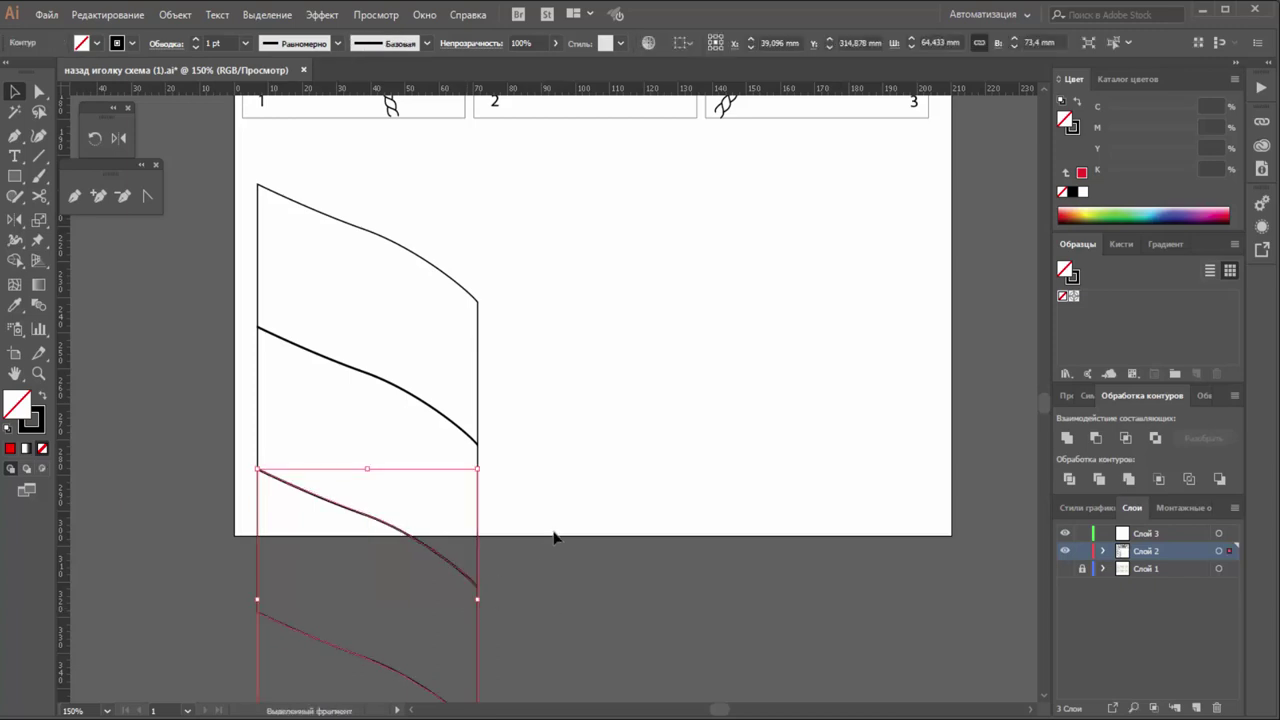
left_click(551, 534)
Scale the stacked bands down, rotate them 90°, then reposition and shrink the strip.
left_click_drag(527, 283, 315, 695)
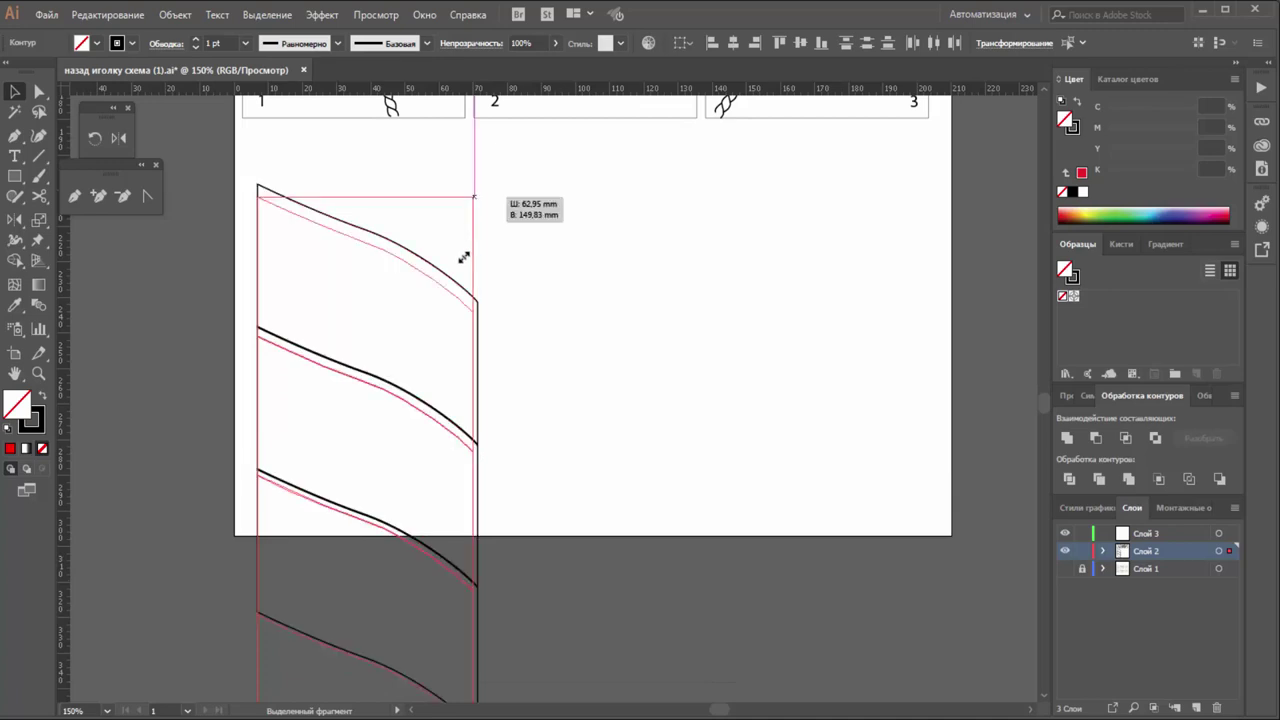
left_click_drag(477, 188, 367, 461)
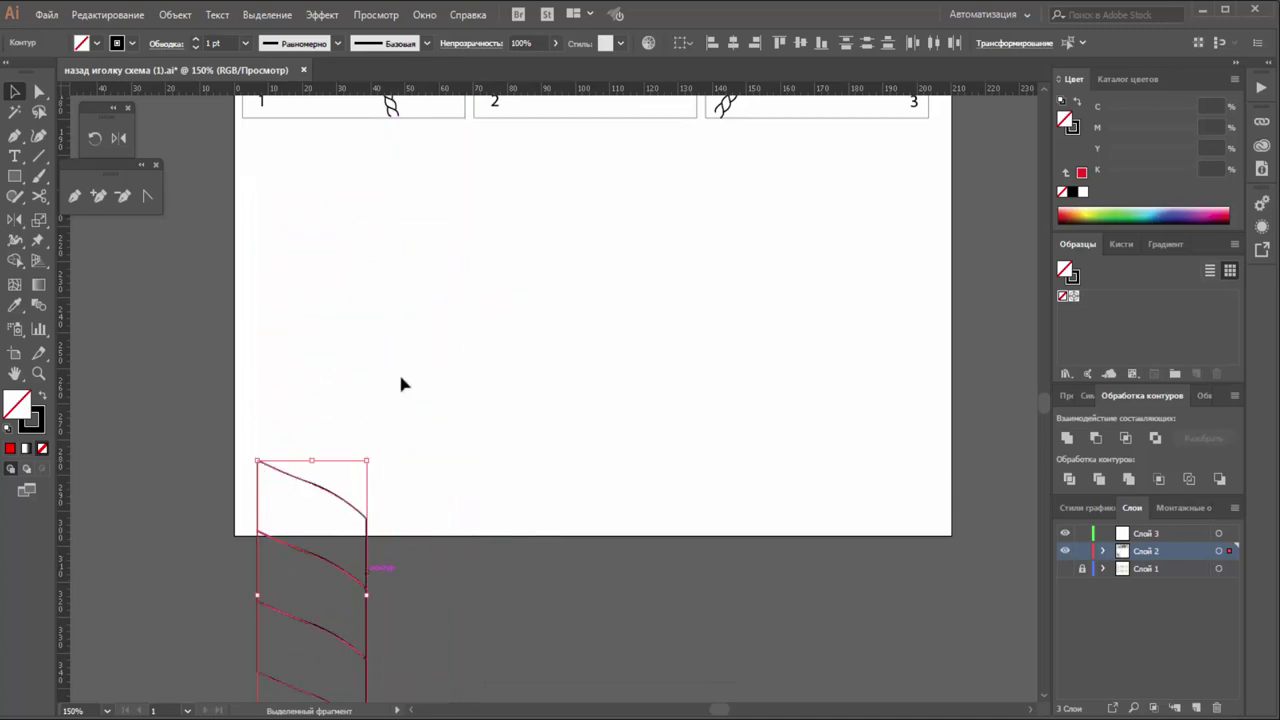
left_click_drag(367, 580, 412, 294)
scroll(508, 341, "up", 3)
scroll(507, 358, "up", 1)
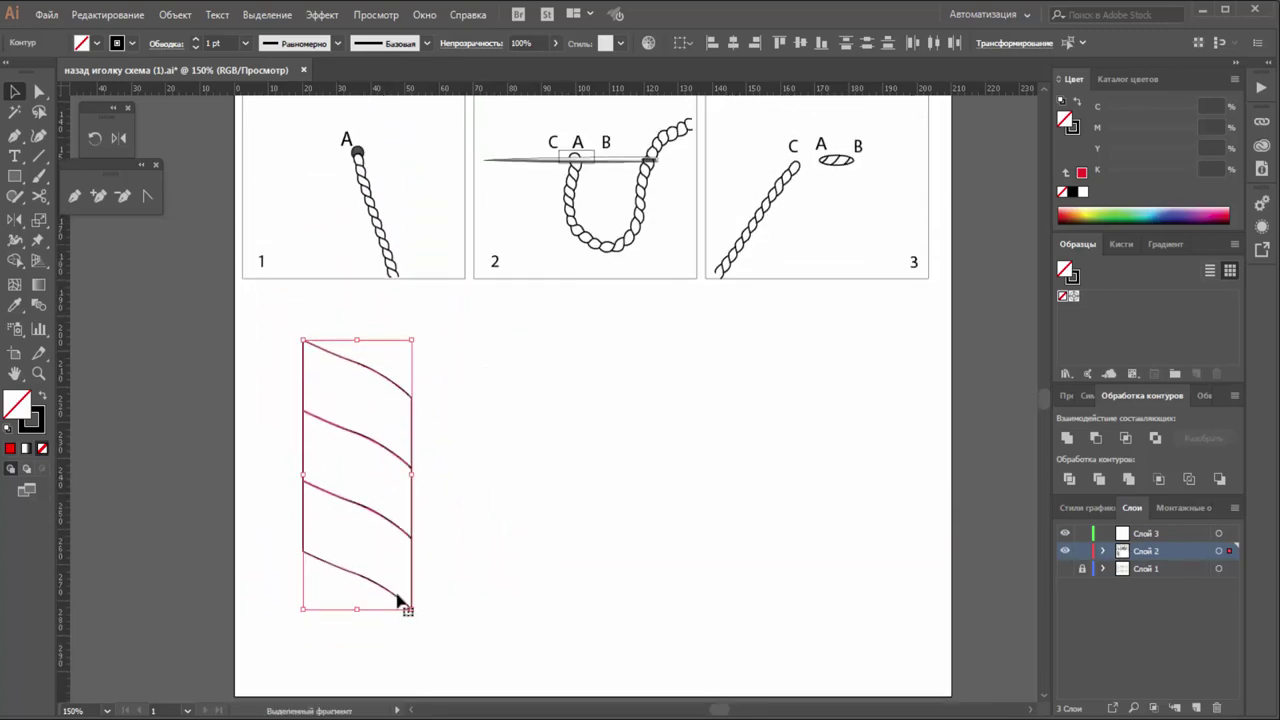
left_click_drag(414, 610, 484, 400)
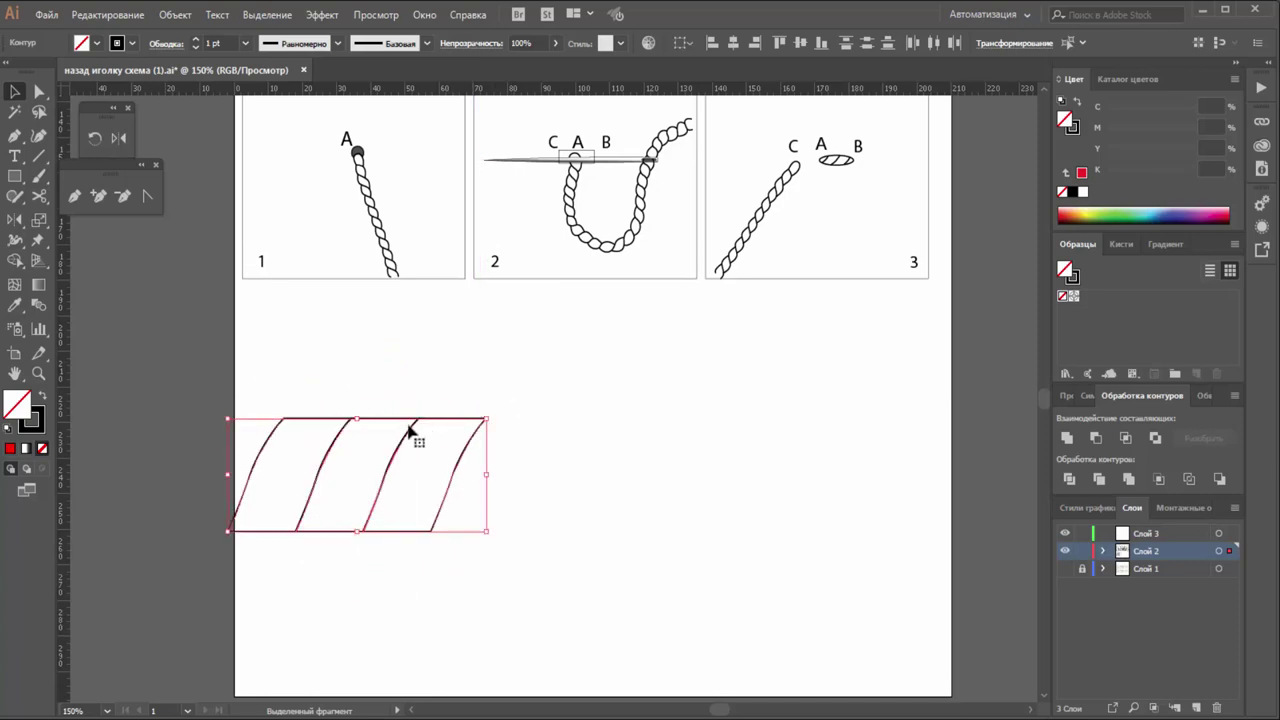
left_click_drag(391, 423, 427, 337)
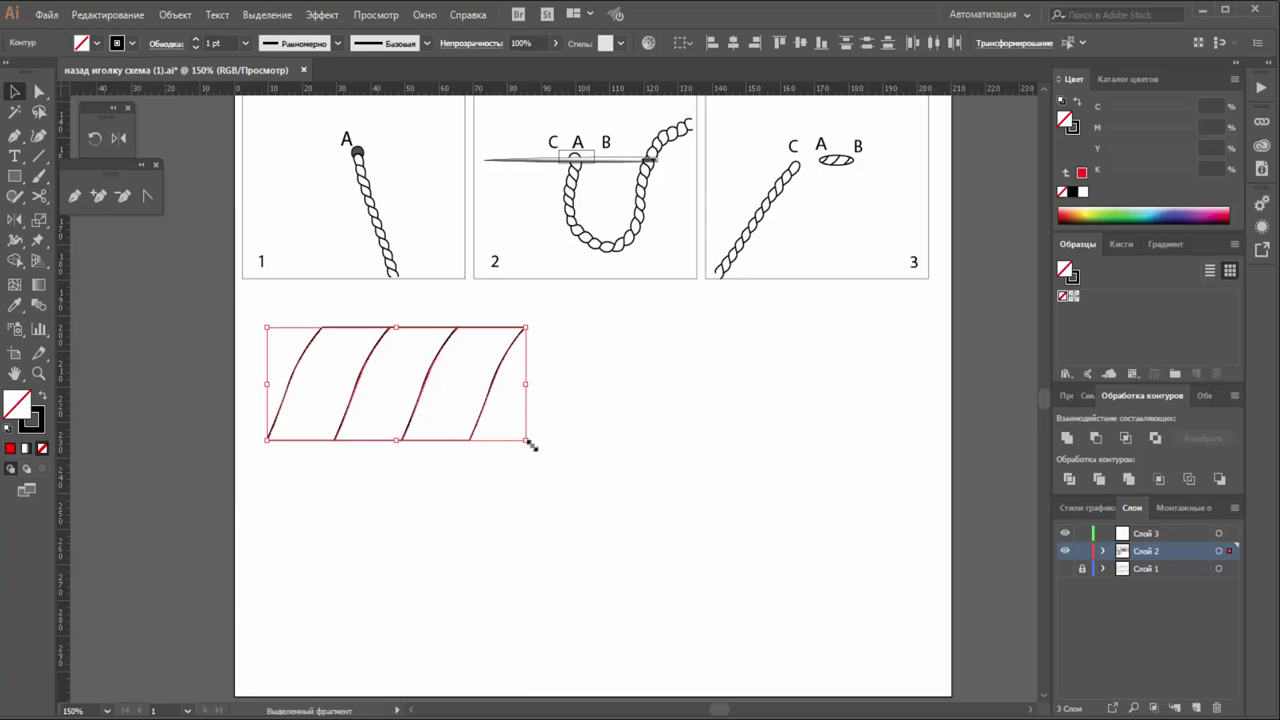
left_click_drag(527, 441, 384, 379)
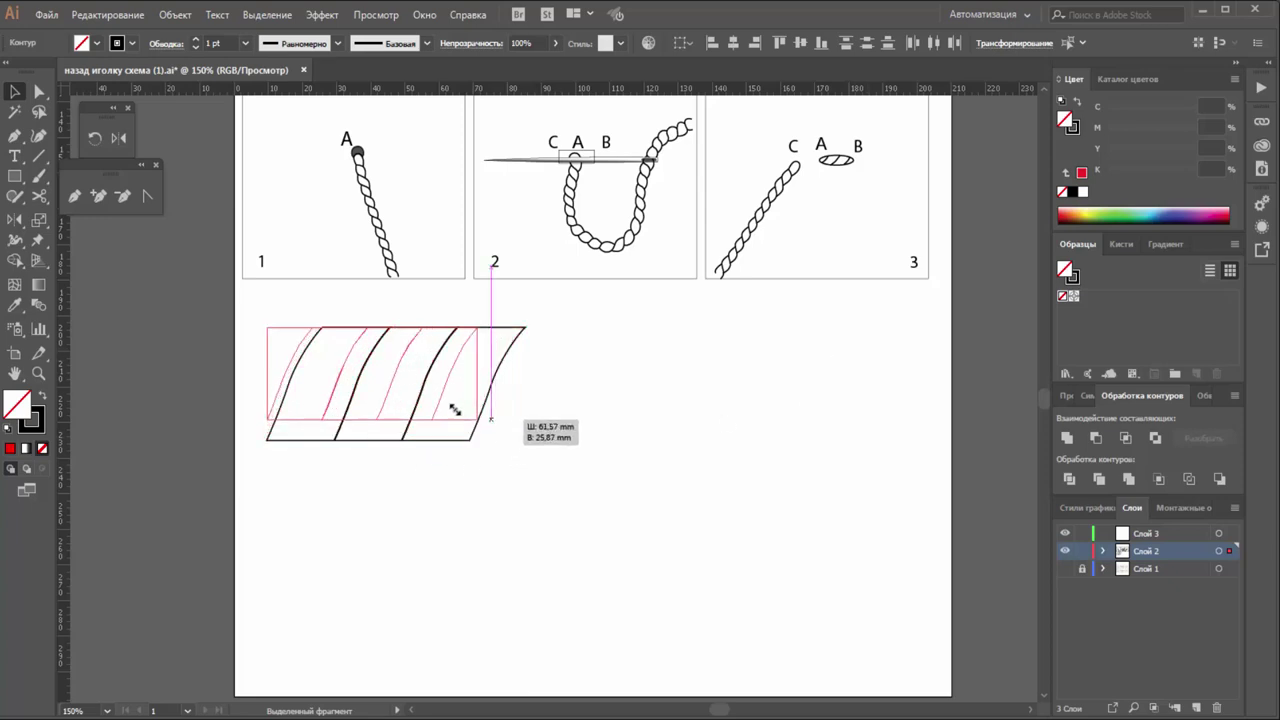
left_click(390, 500)
Zoom in to 600% on the rope-link strip.
left_click(38, 373)
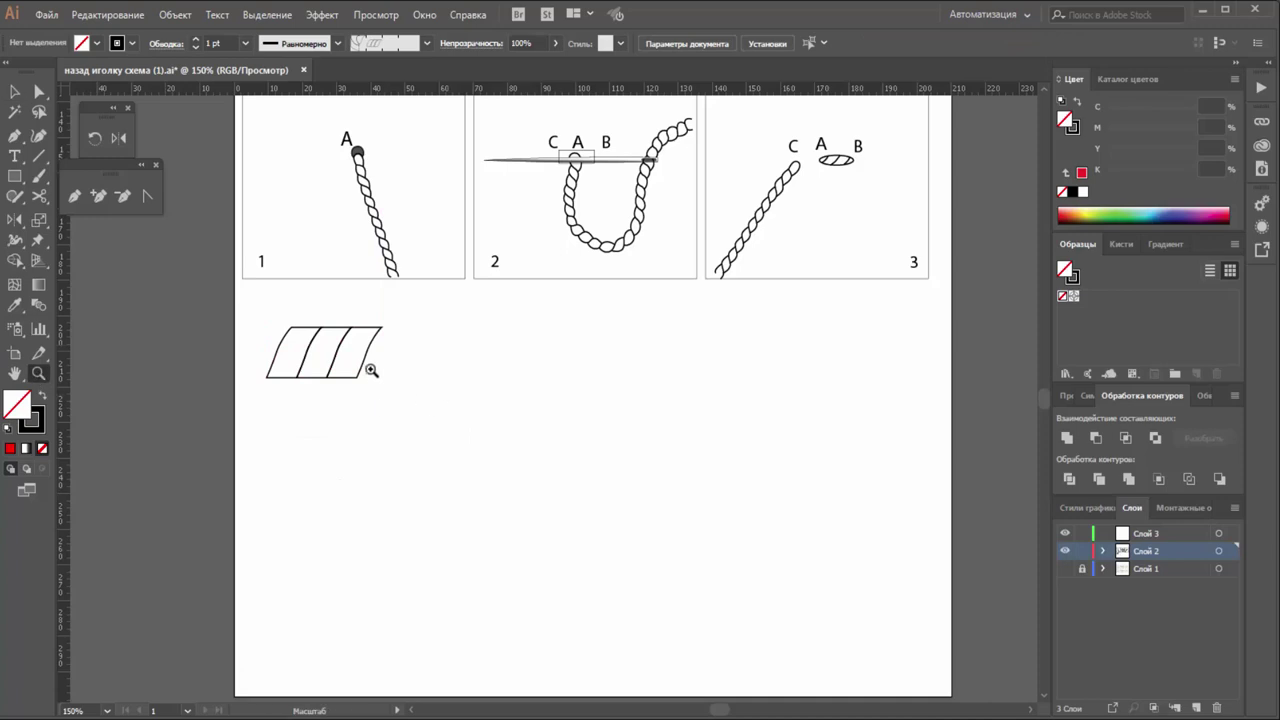
left_click(411, 414)
left_click(566, 420)
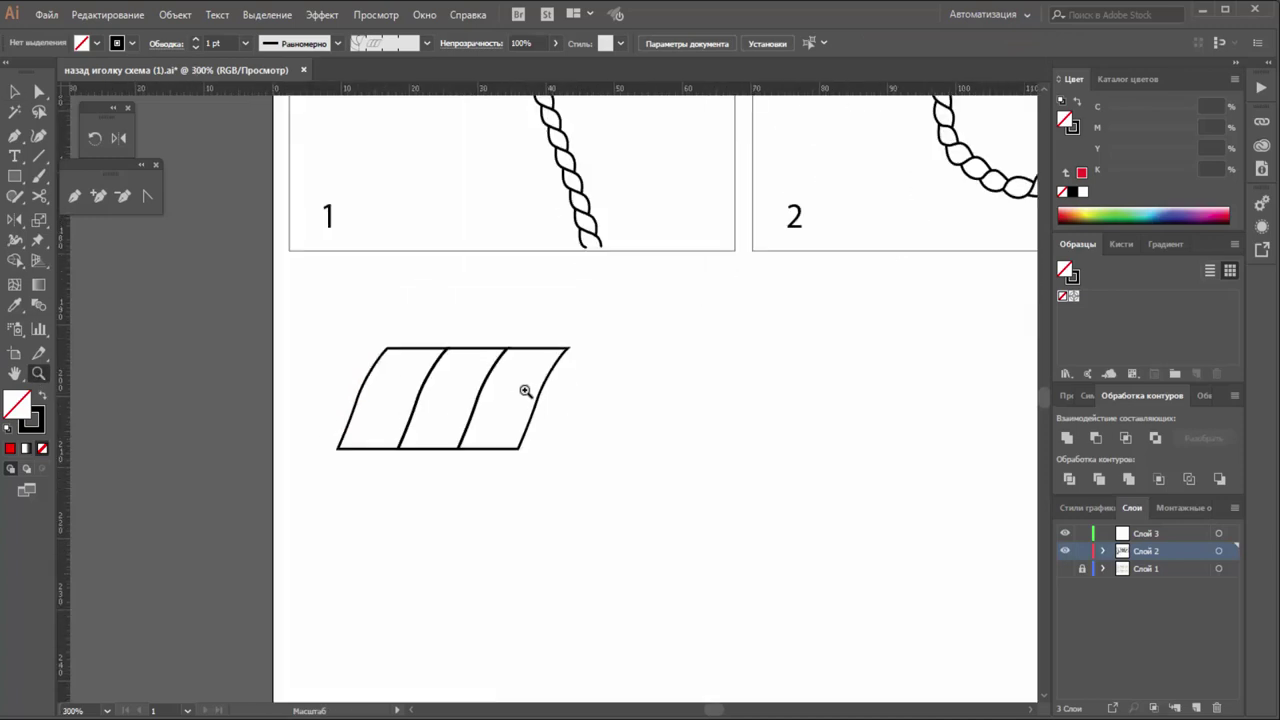
left_click(517, 411)
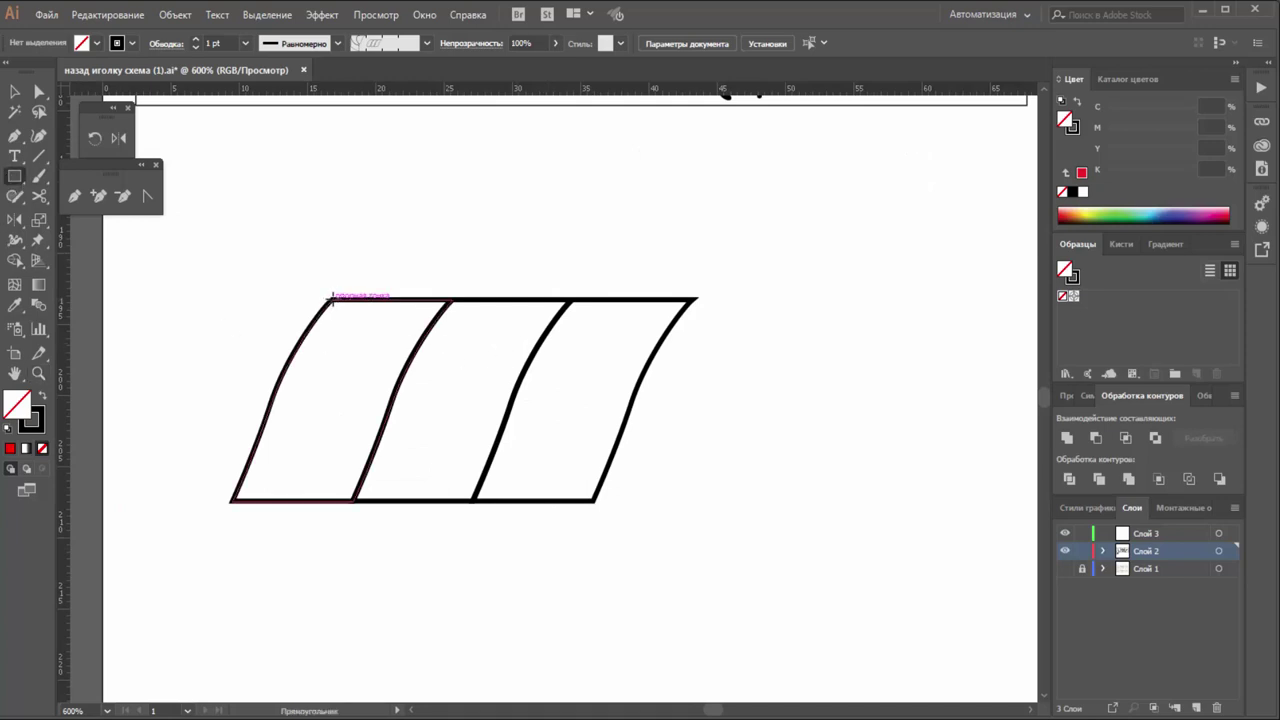
Draw a no-stroke rectangle over one link, send it to back, and select it with the links.
mouse_move(331, 298)
left_mouse_down()
mouse_move(452, 342)
mouse_move(438, 500)
mouse_move(452, 504)
left_mouse_up()
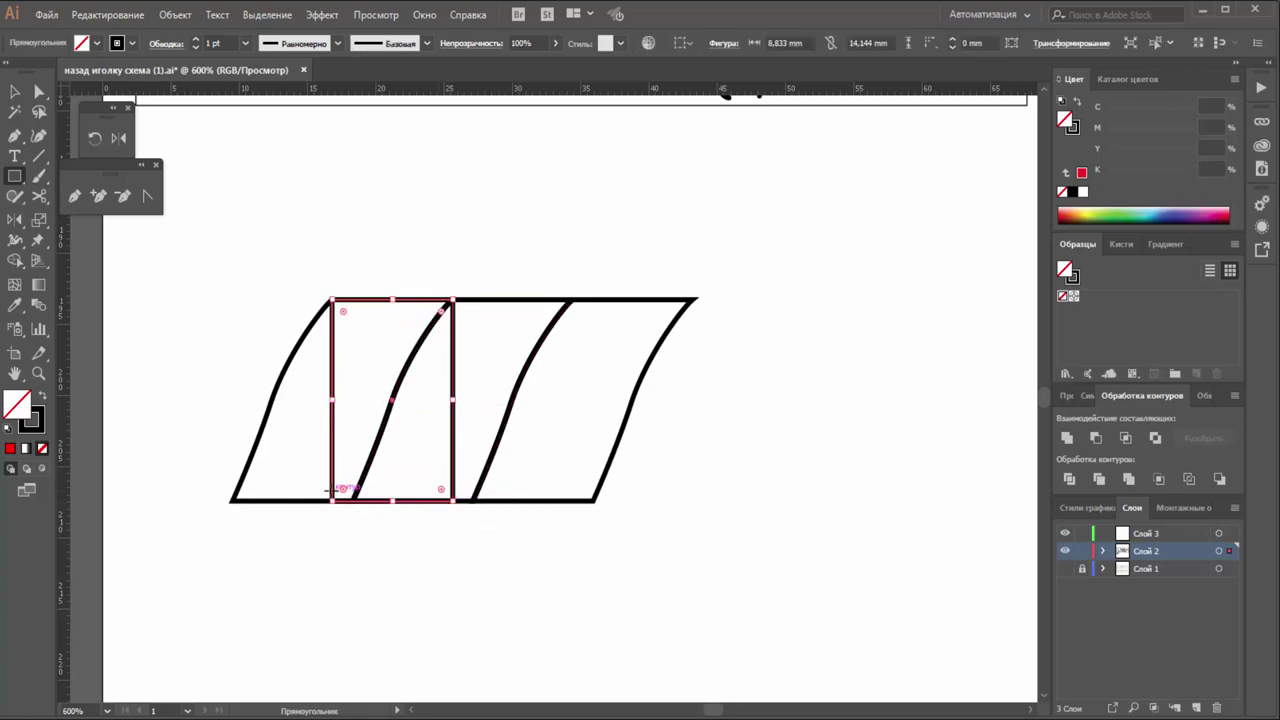
left_click(12, 93)
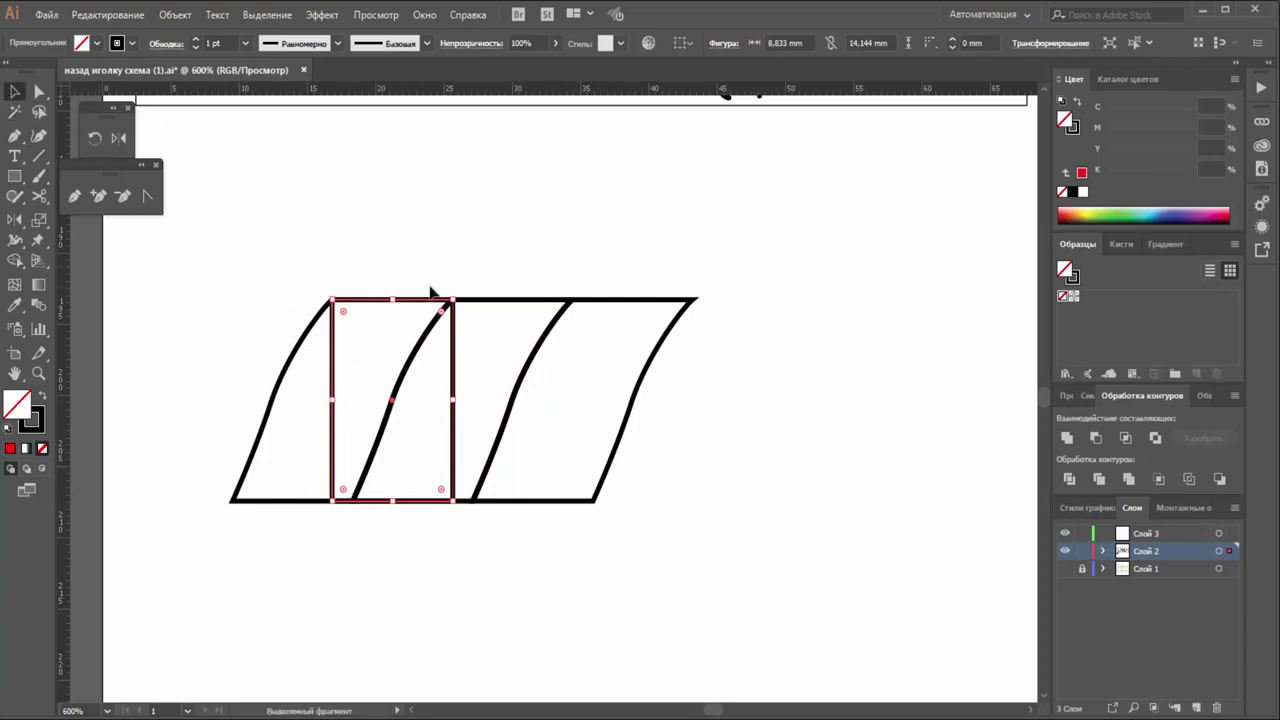
left_click(42, 448)
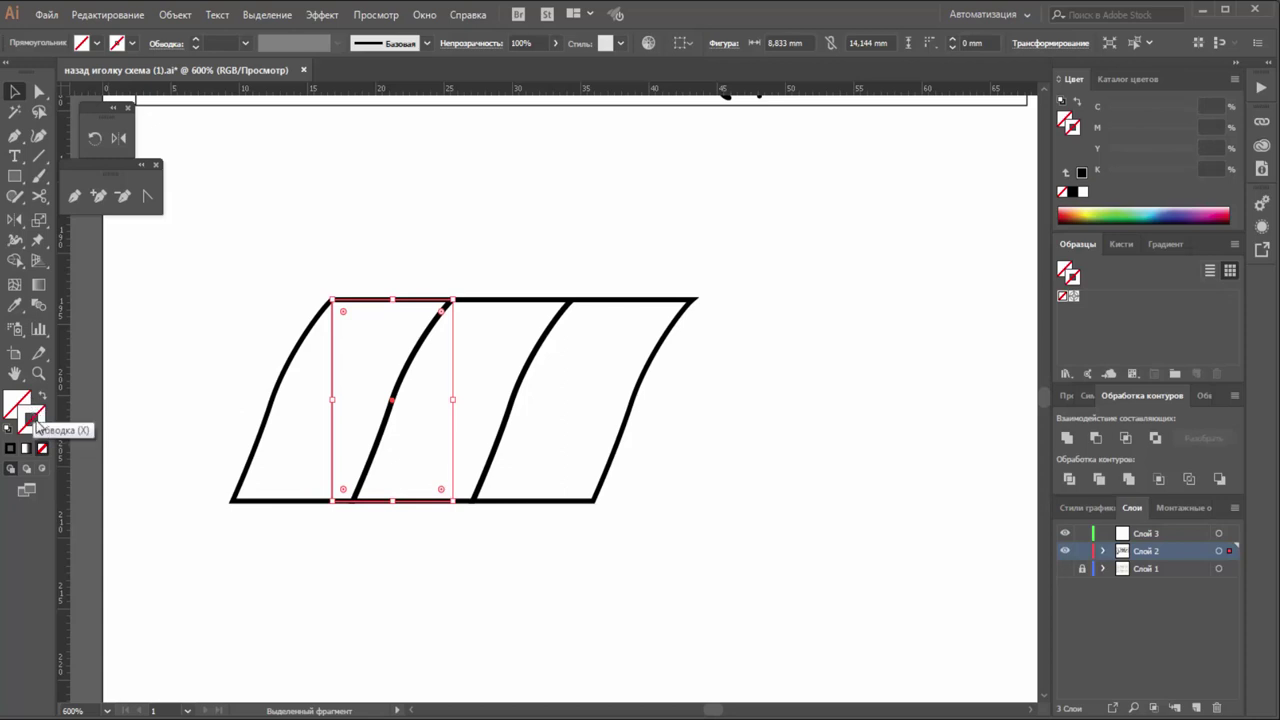
right_click(347, 345)
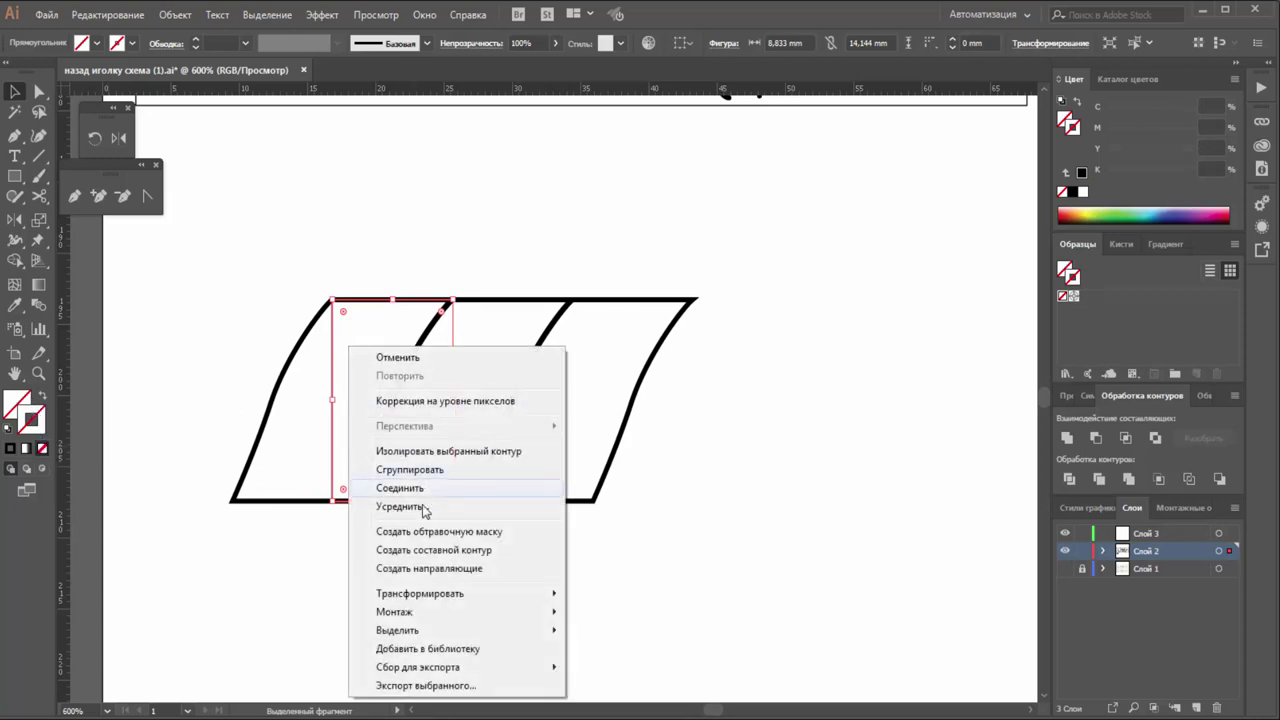
mouse_move(394, 611)
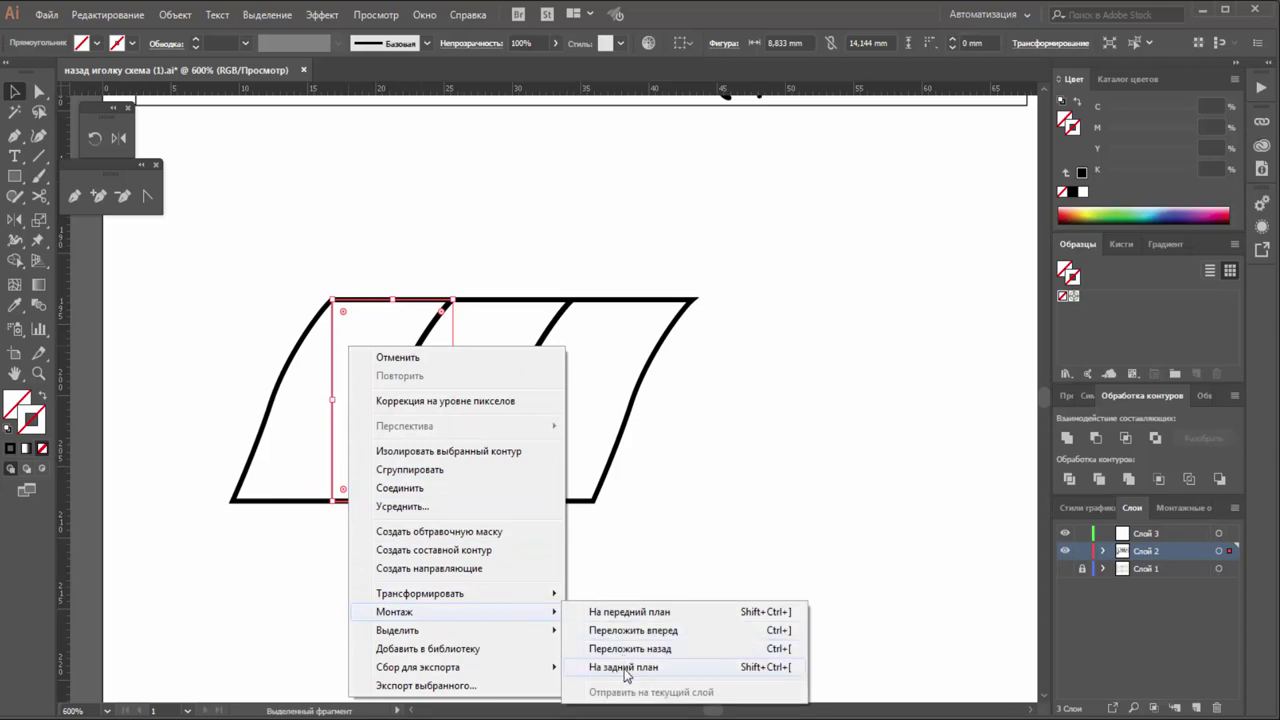
left_click(624, 667)
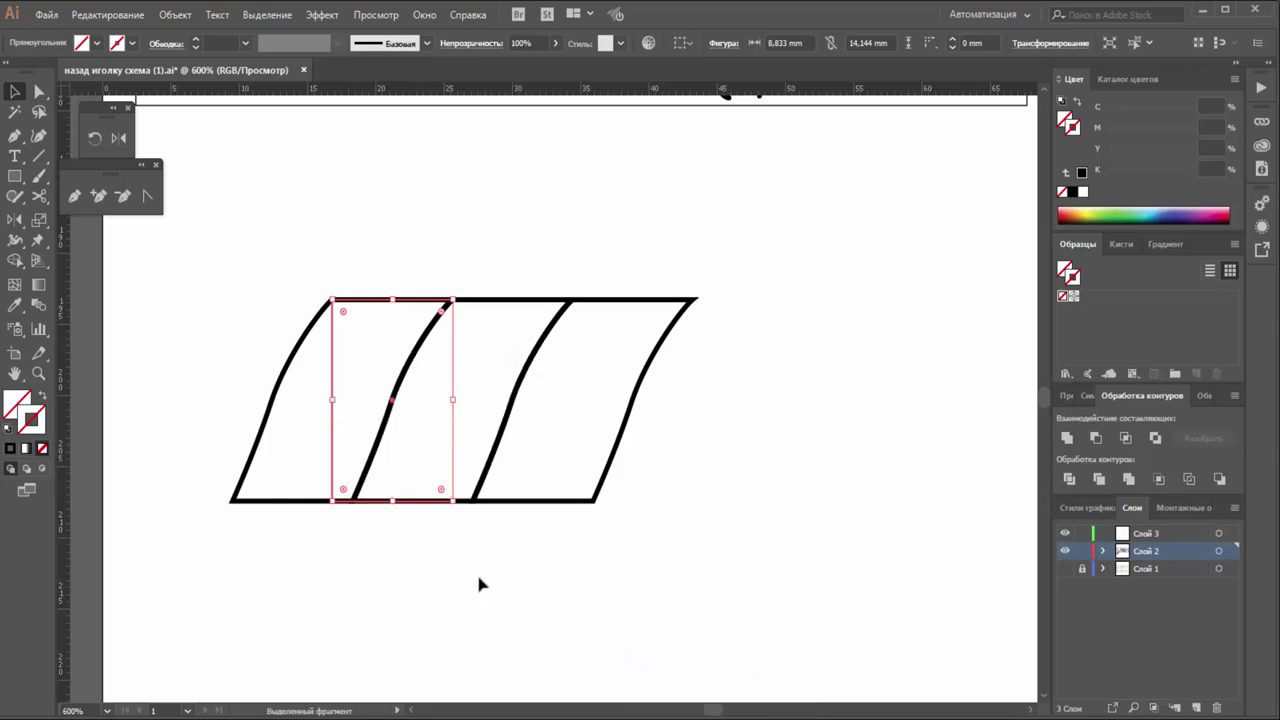
left_click(478, 580)
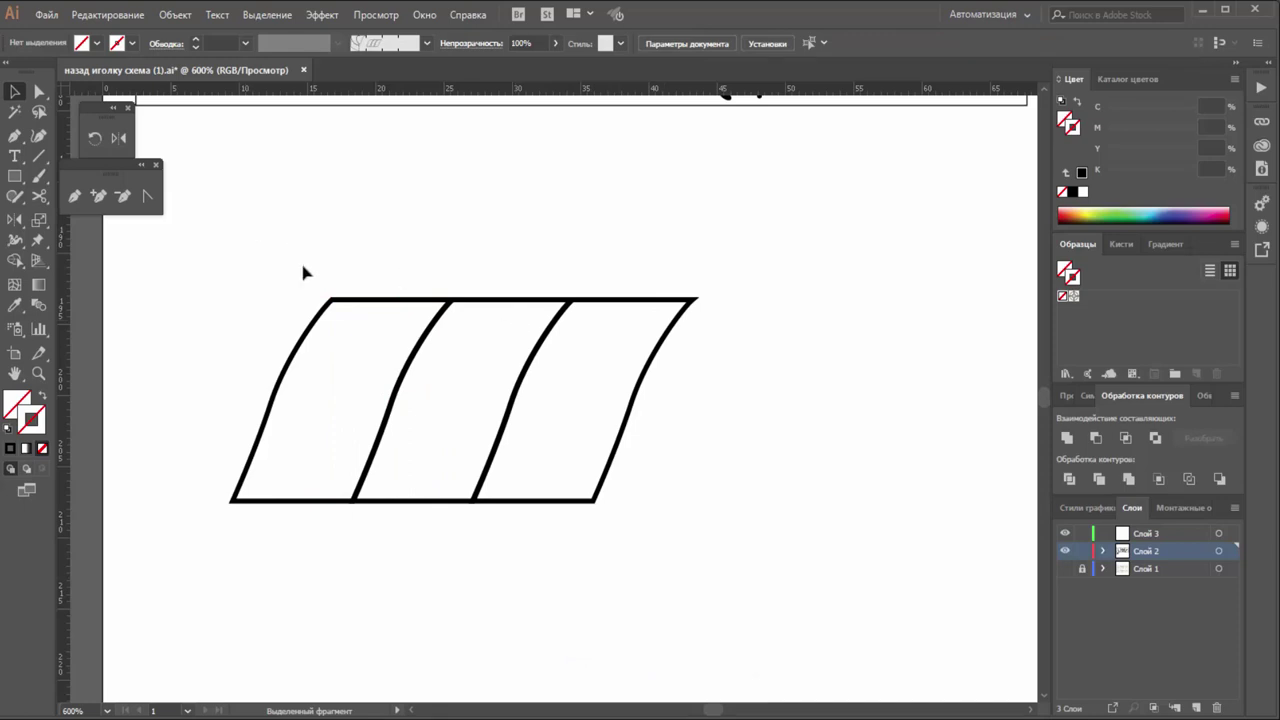
left_click_drag(283, 227, 410, 566)
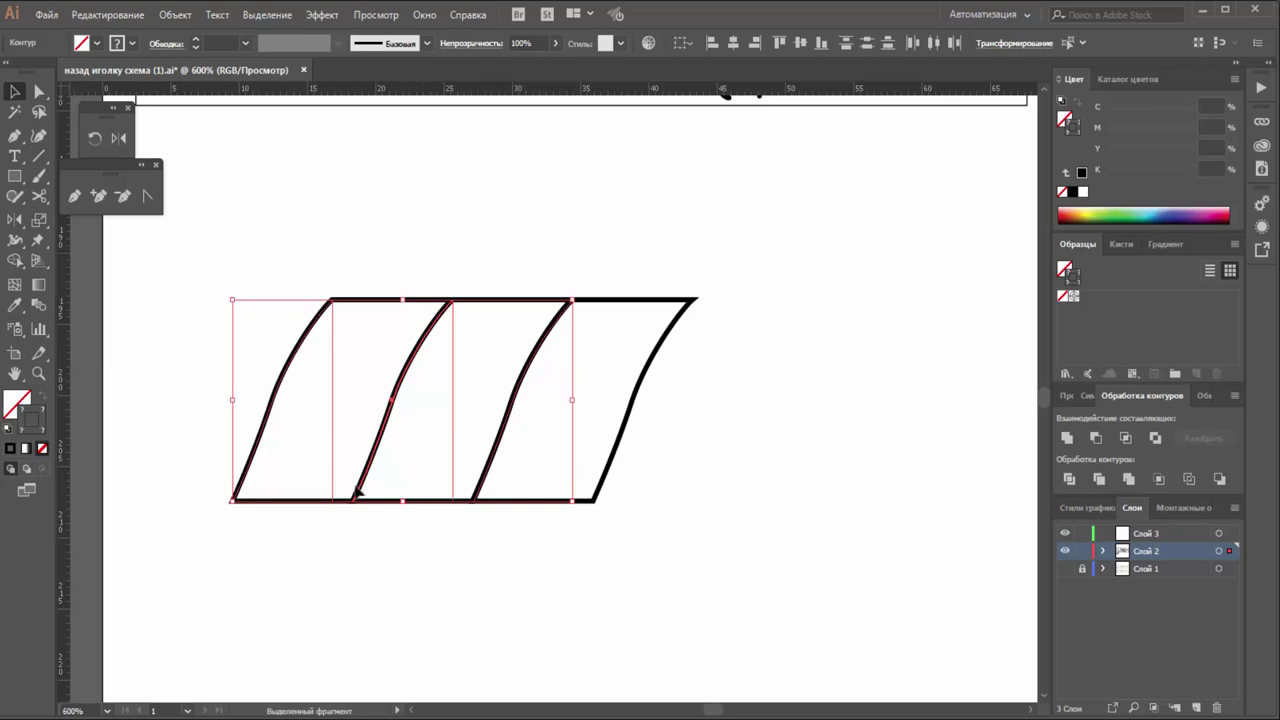
Drag the selected tile into the Brushes panel as a new Pattern Brush.
left_click(1122, 244)
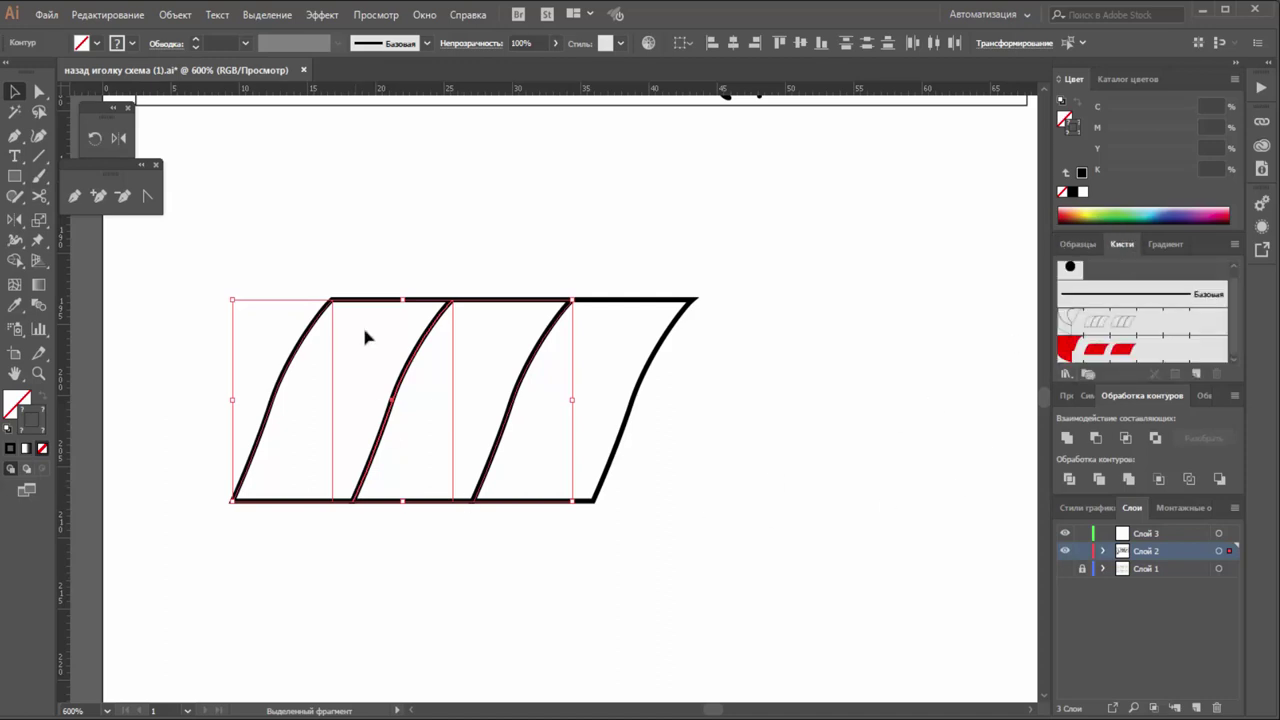
left_click_drag(400, 380, 1088, 346)
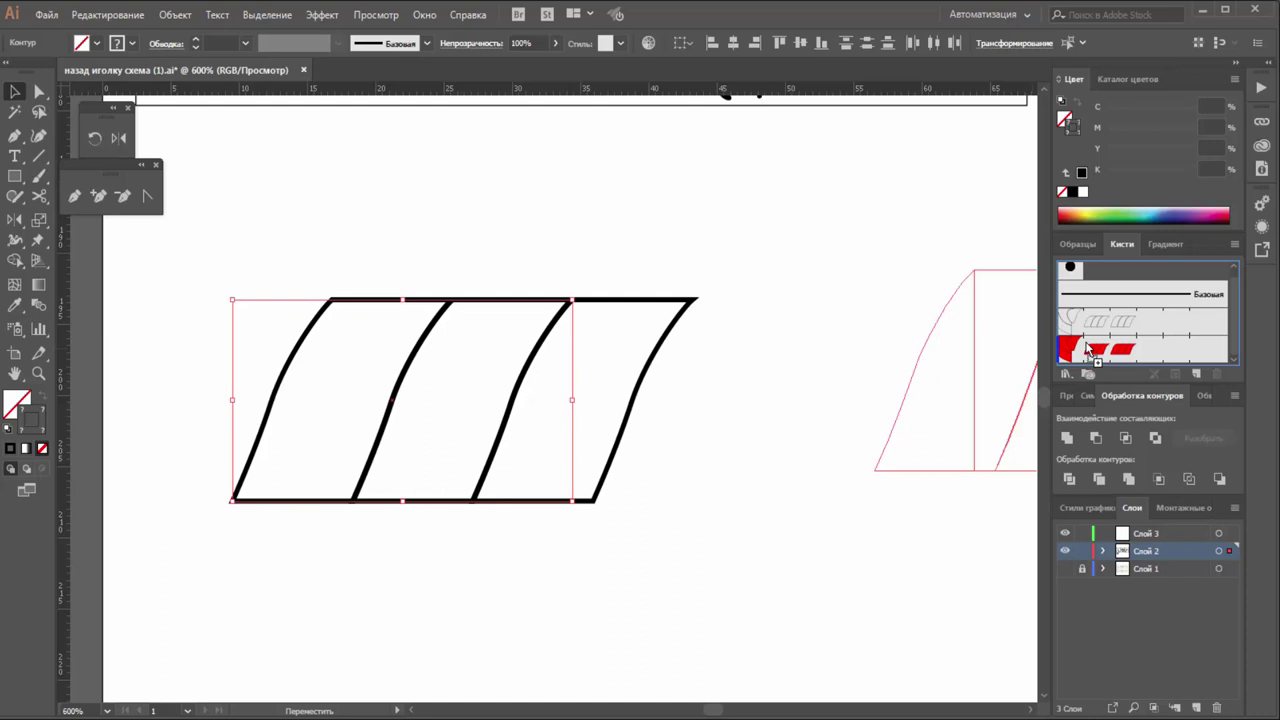
left_click_drag(1088, 348, 1088, 348)
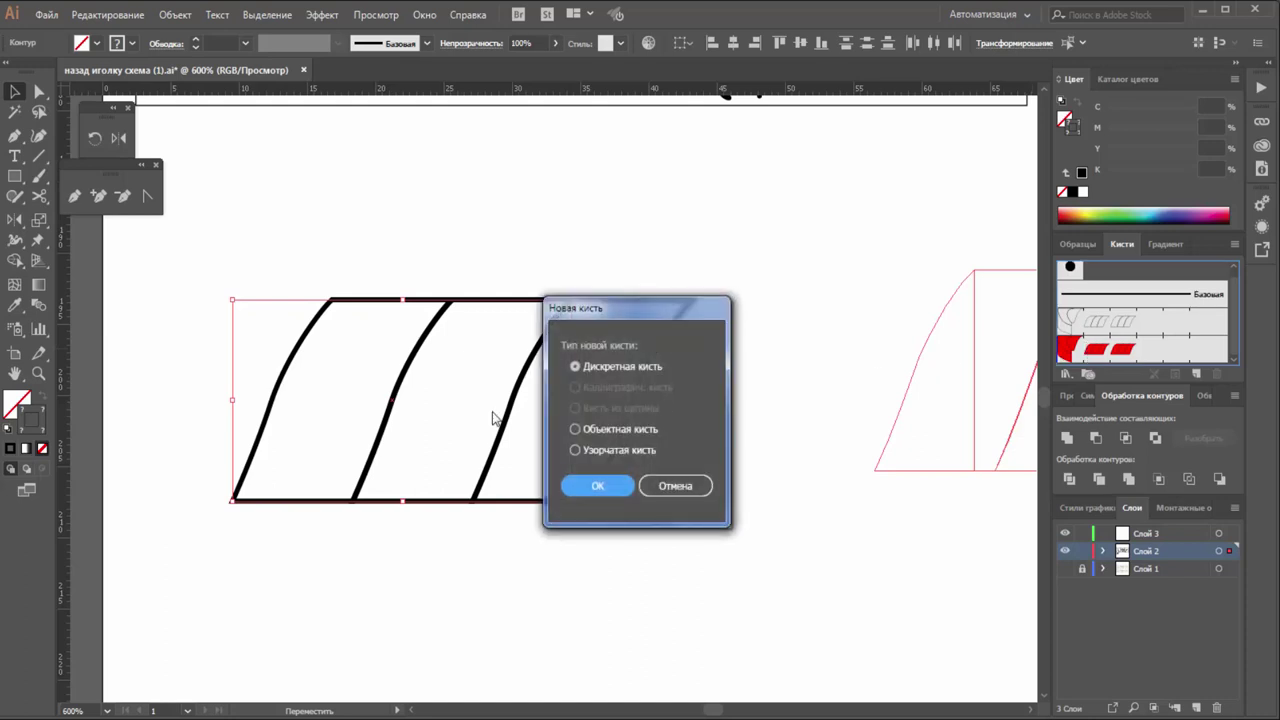
left_click(599, 451)
left_click(598, 486)
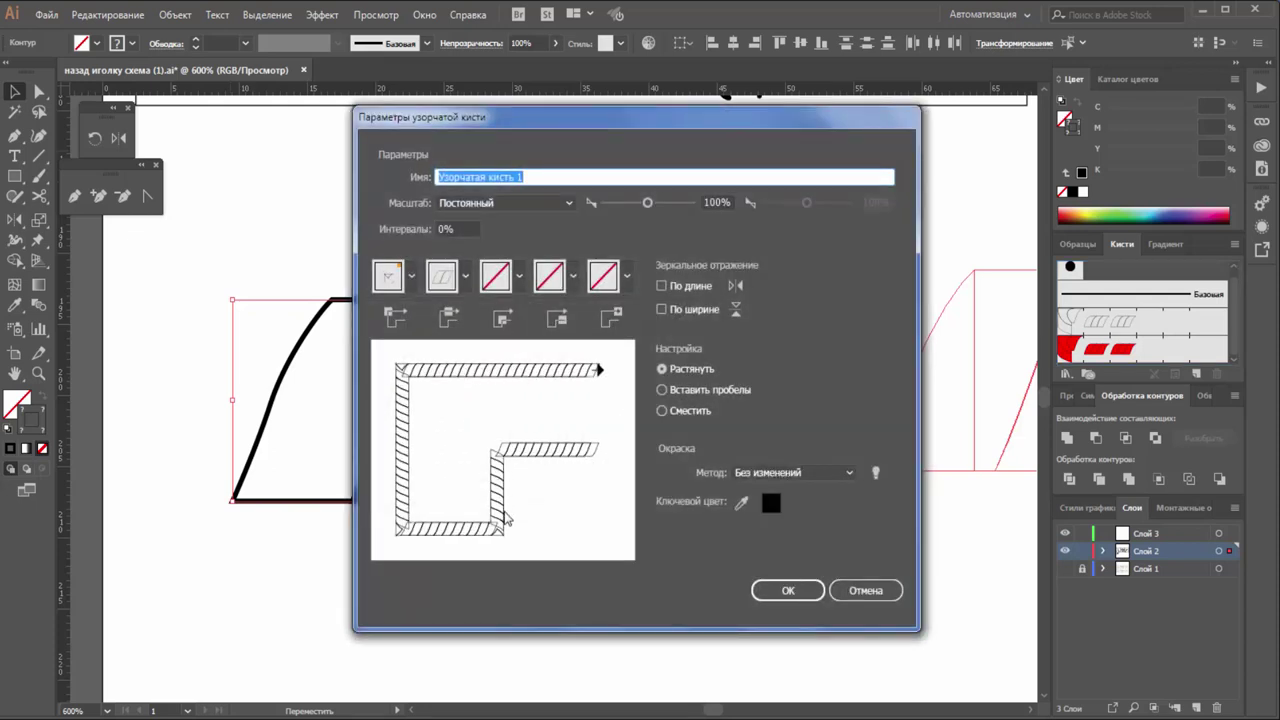
Set the outer corner tile to an auto-generated option and confirm the brush.
left_click(392, 276)
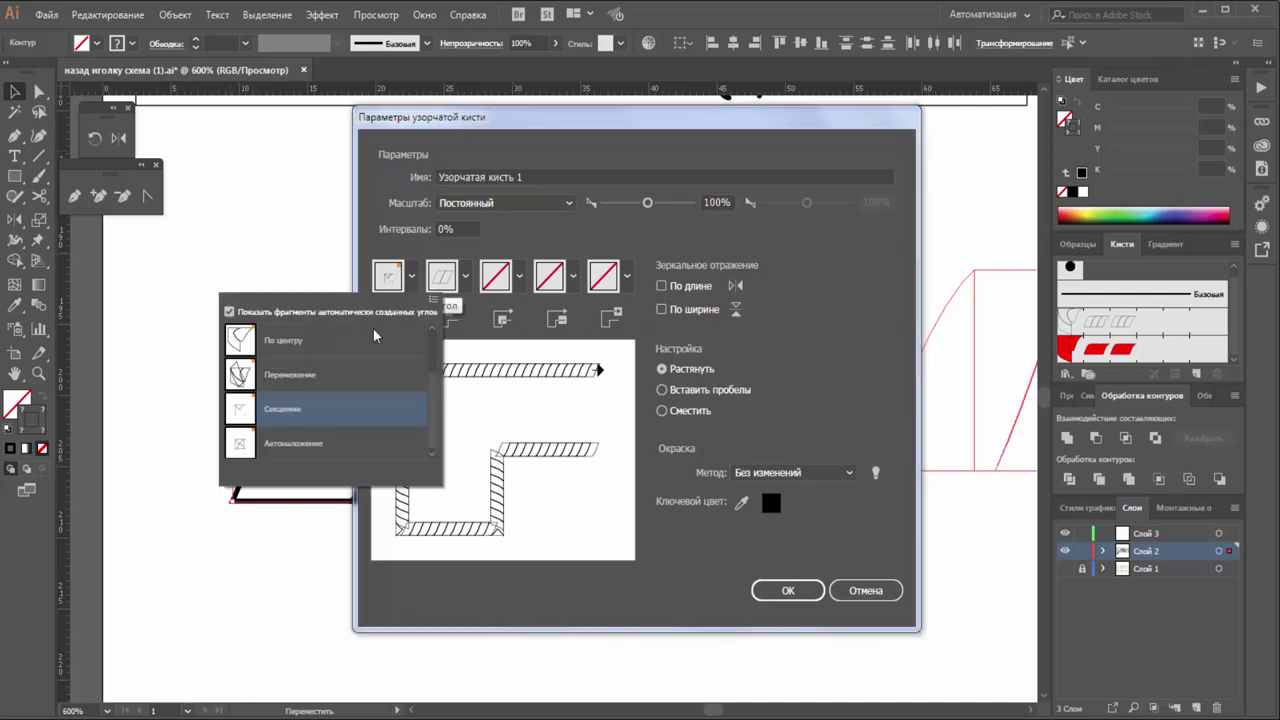
left_click(246, 348)
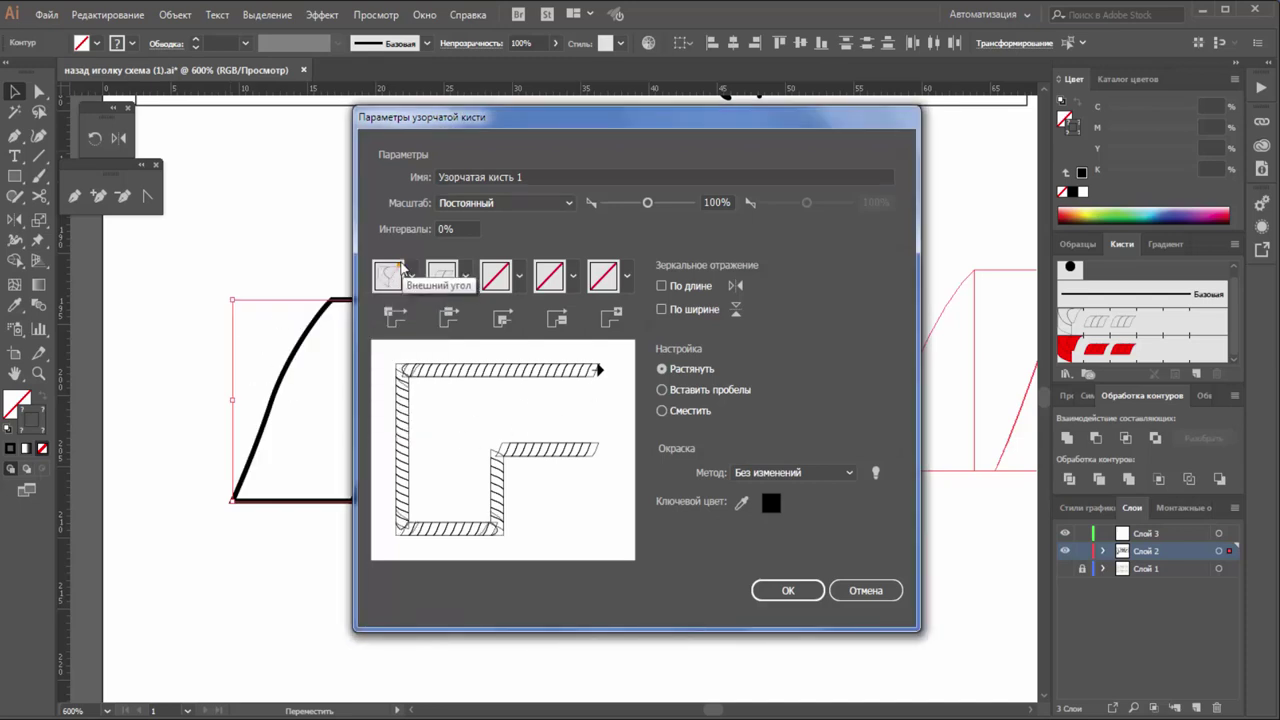
left_click(403, 280)
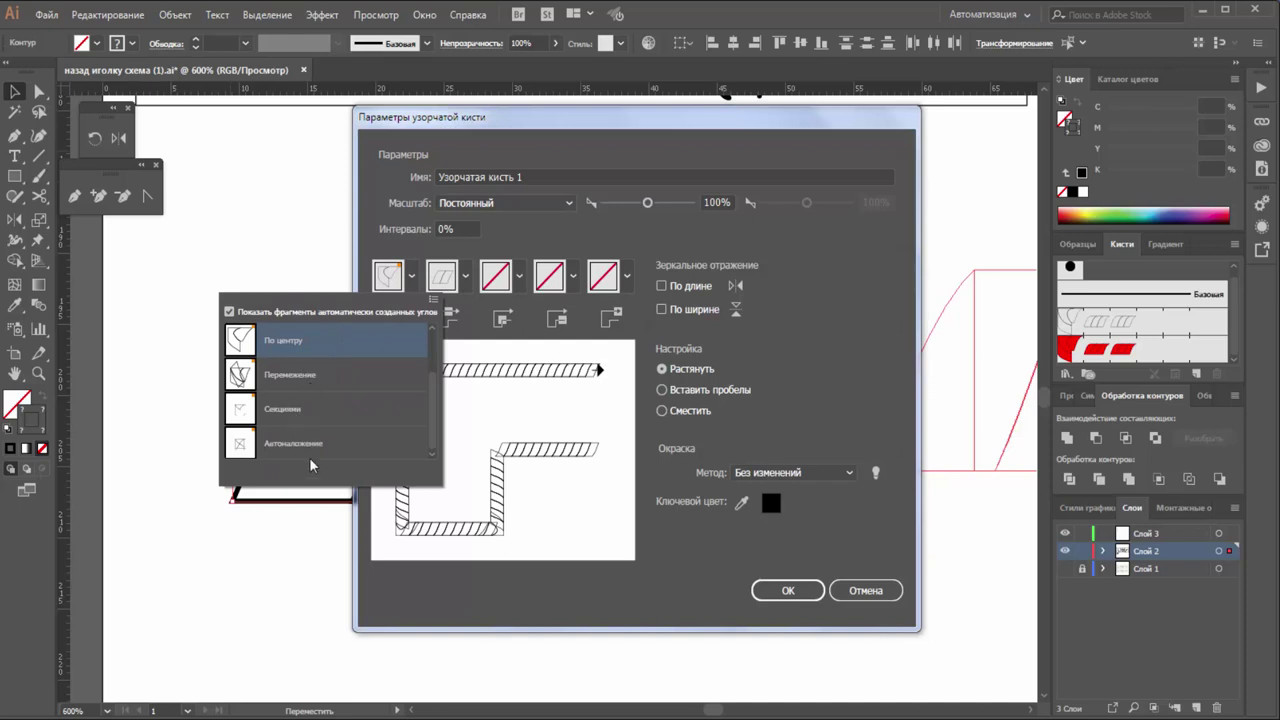
left_click(306, 412)
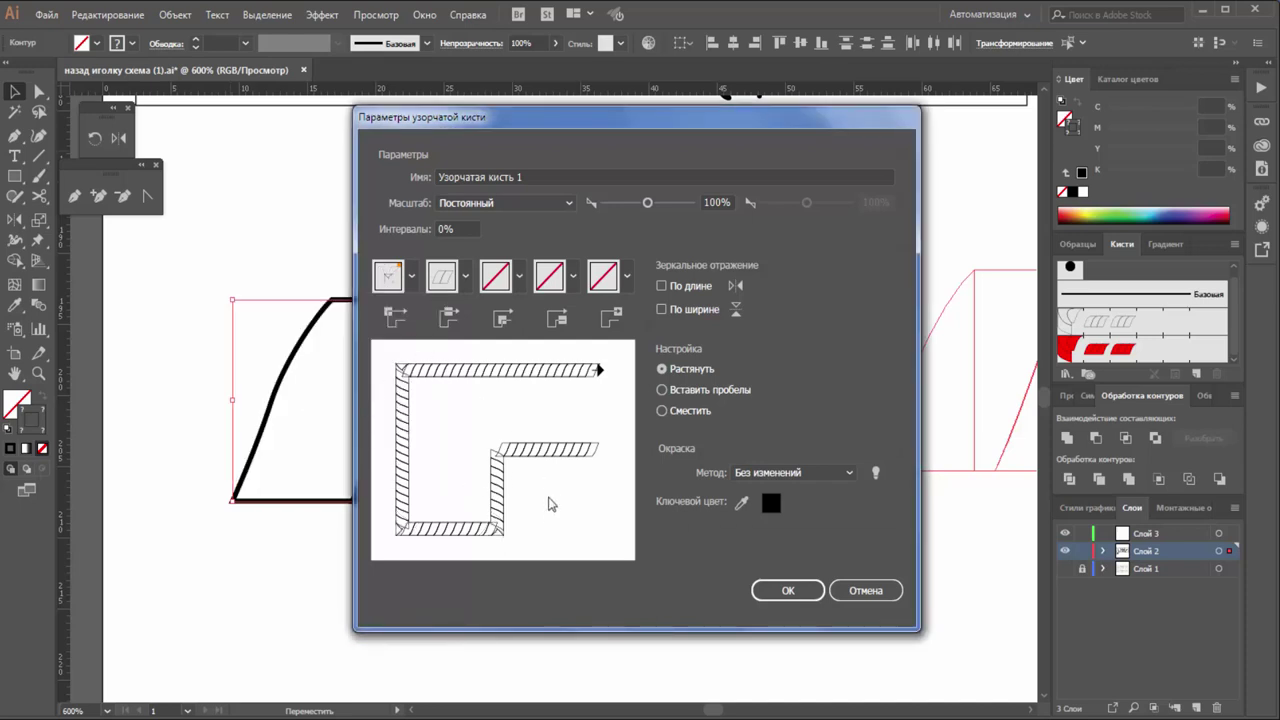
left_click(399, 266)
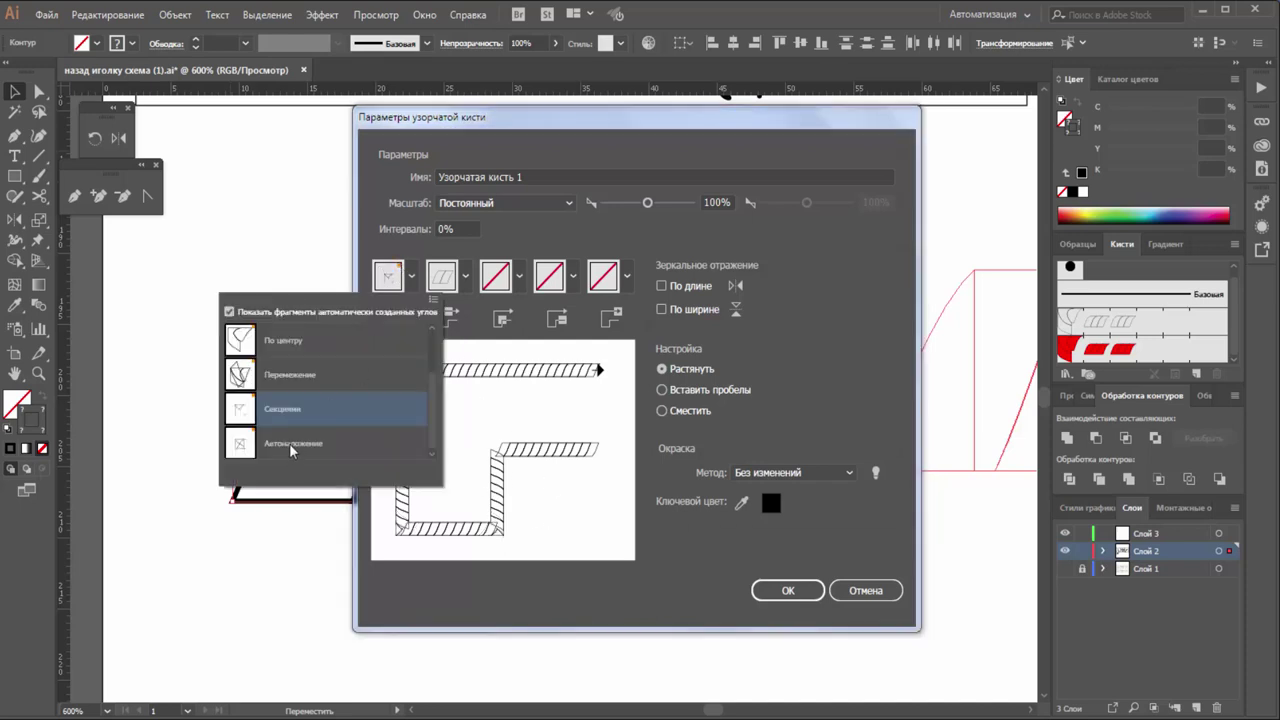
left_click(289, 443)
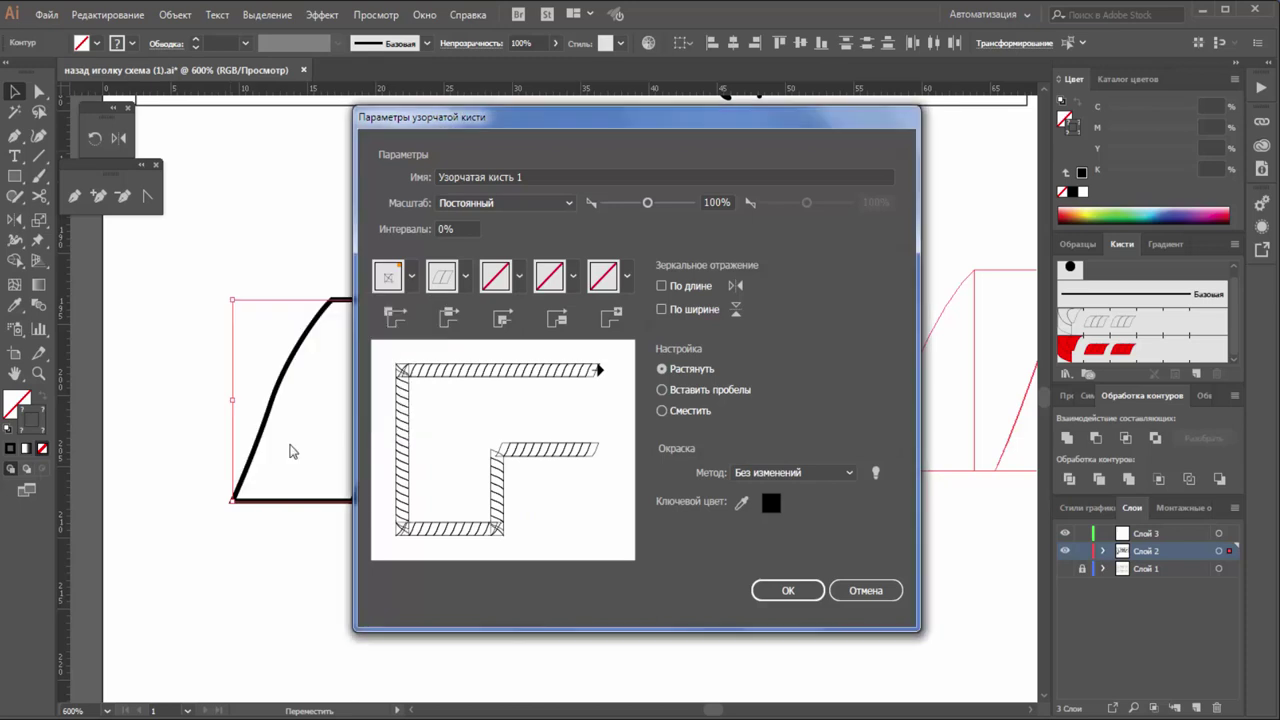
left_click(407, 276)
left_click(298, 341)
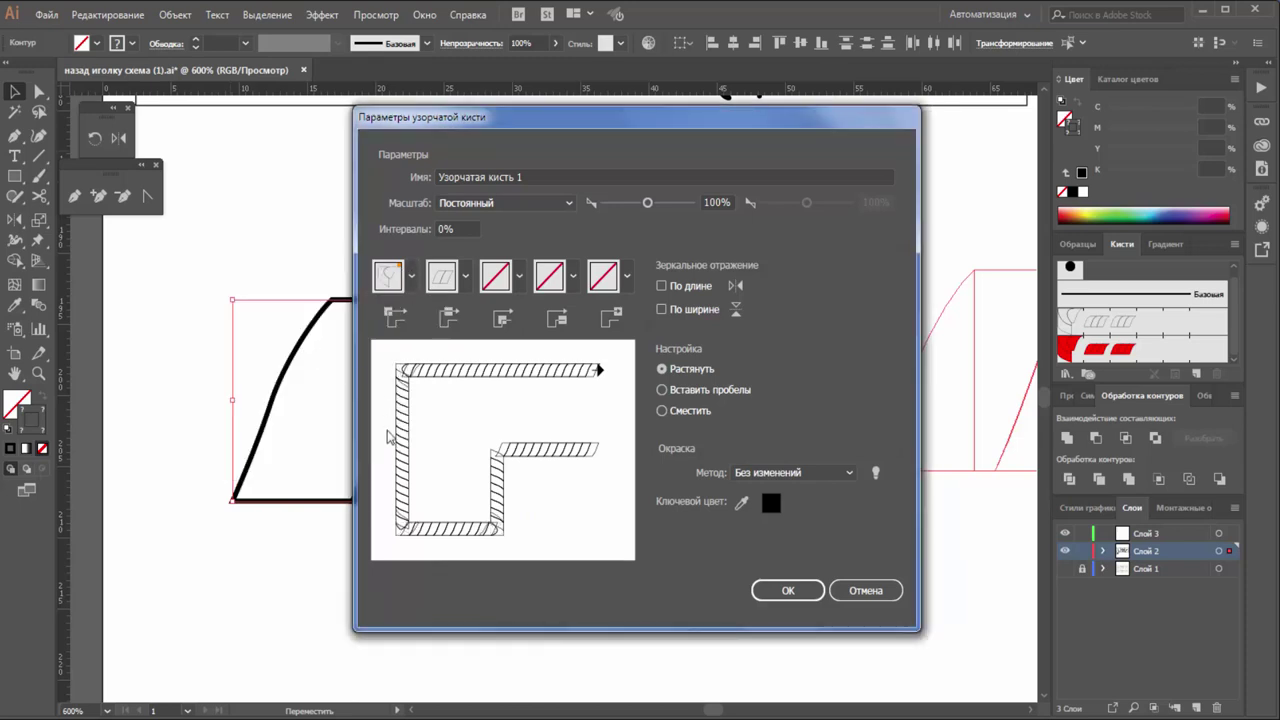
left_click(774, 591)
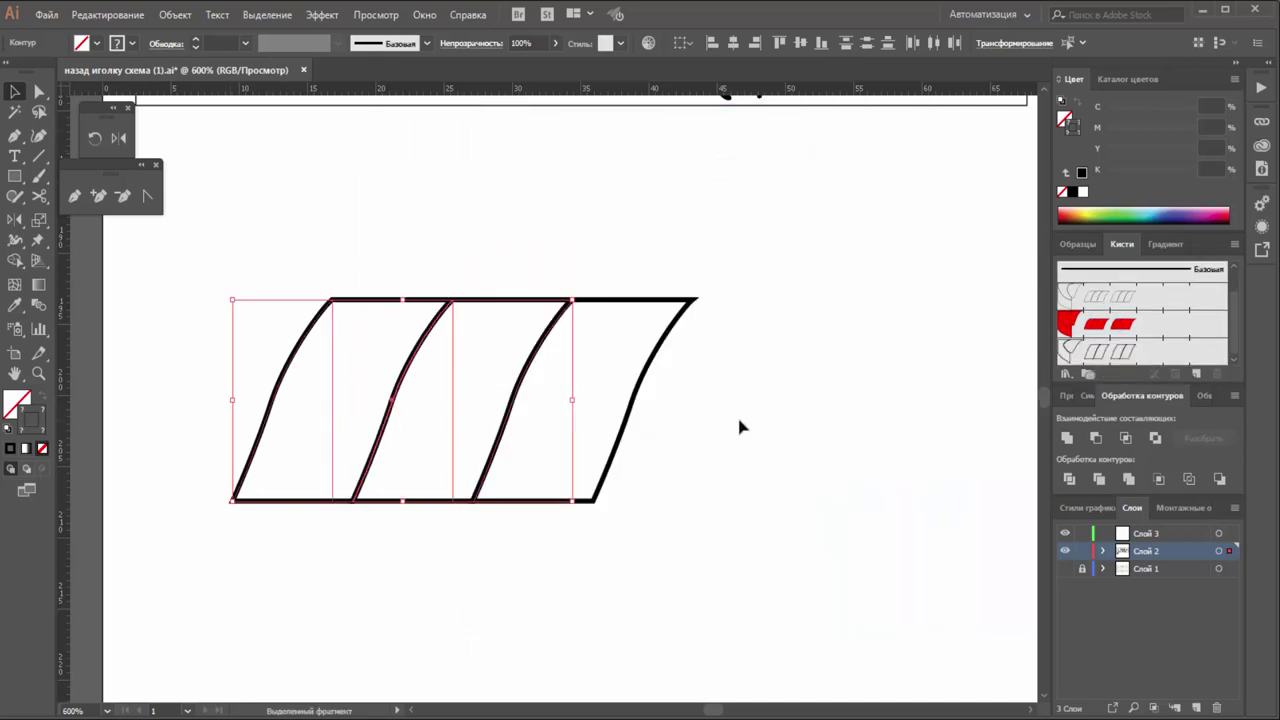
Zoom out to 150% and pen a wavy path below the diagrams.
left_click(737, 414)
key("z")
left_click(690, 420, "alt")
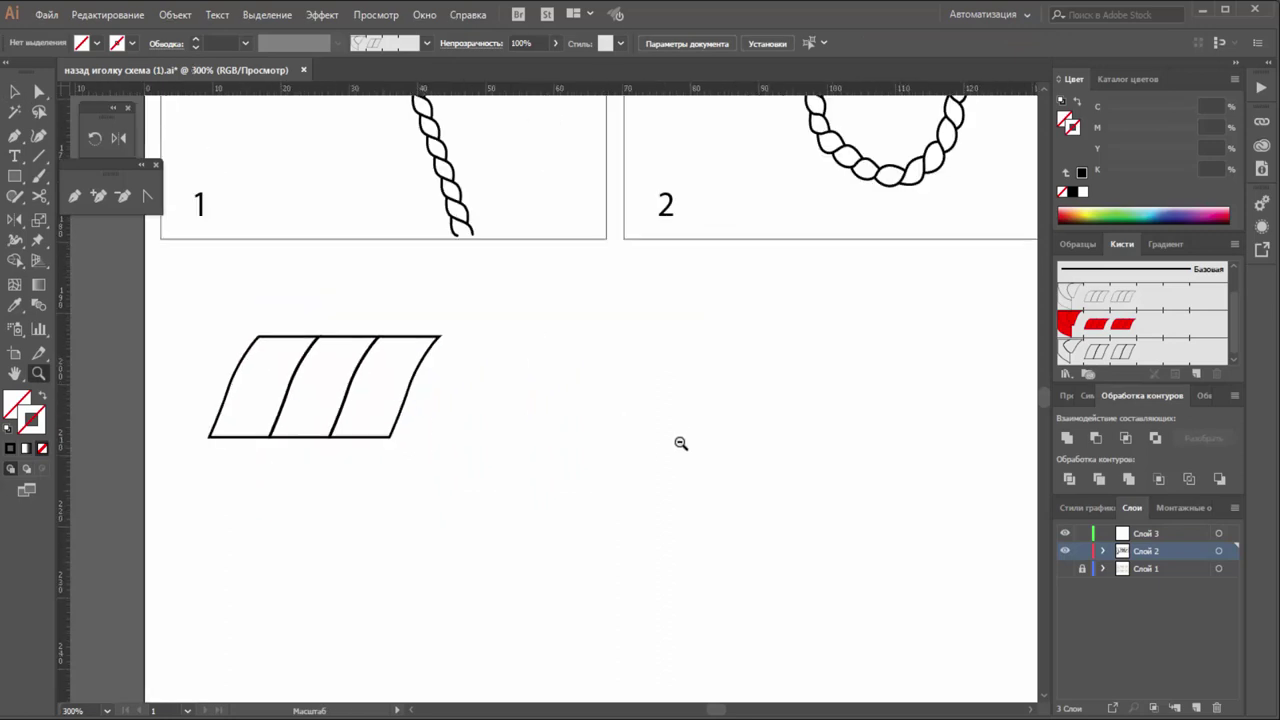
left_click(690, 420, "alt")
left_click(75, 197)
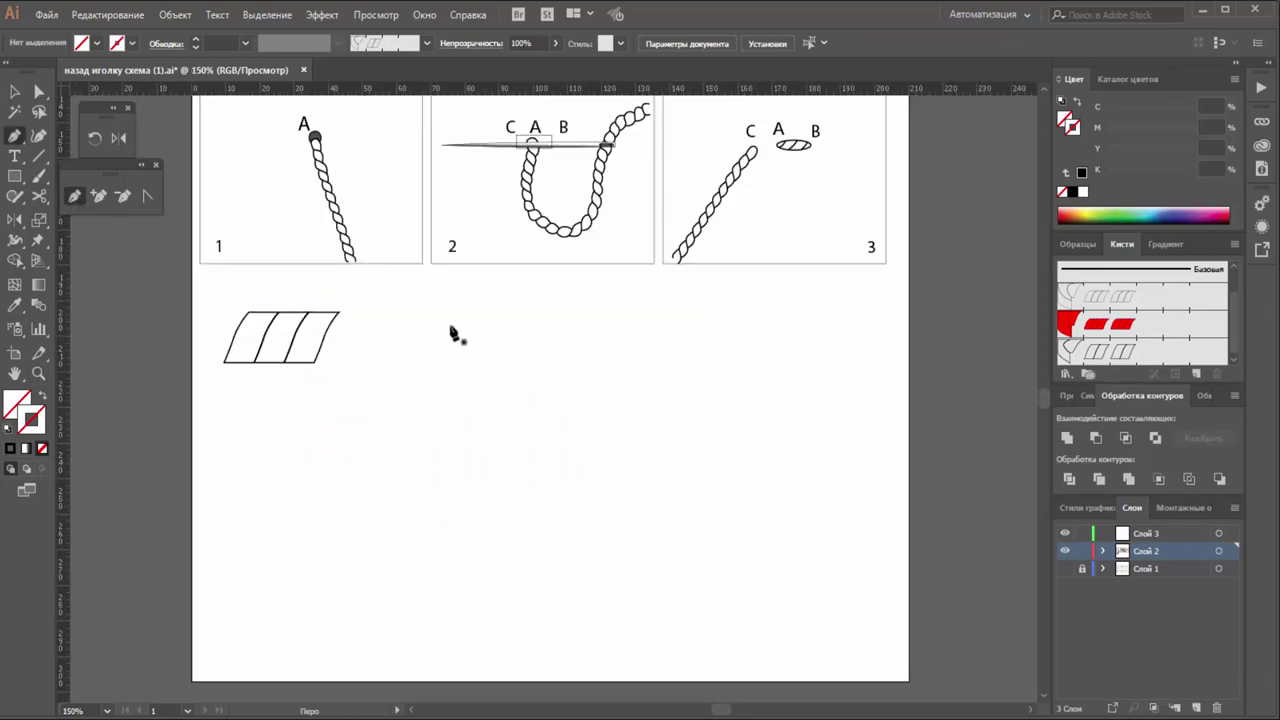
left_click_drag(462, 547, 473, 532)
left_click(450, 625)
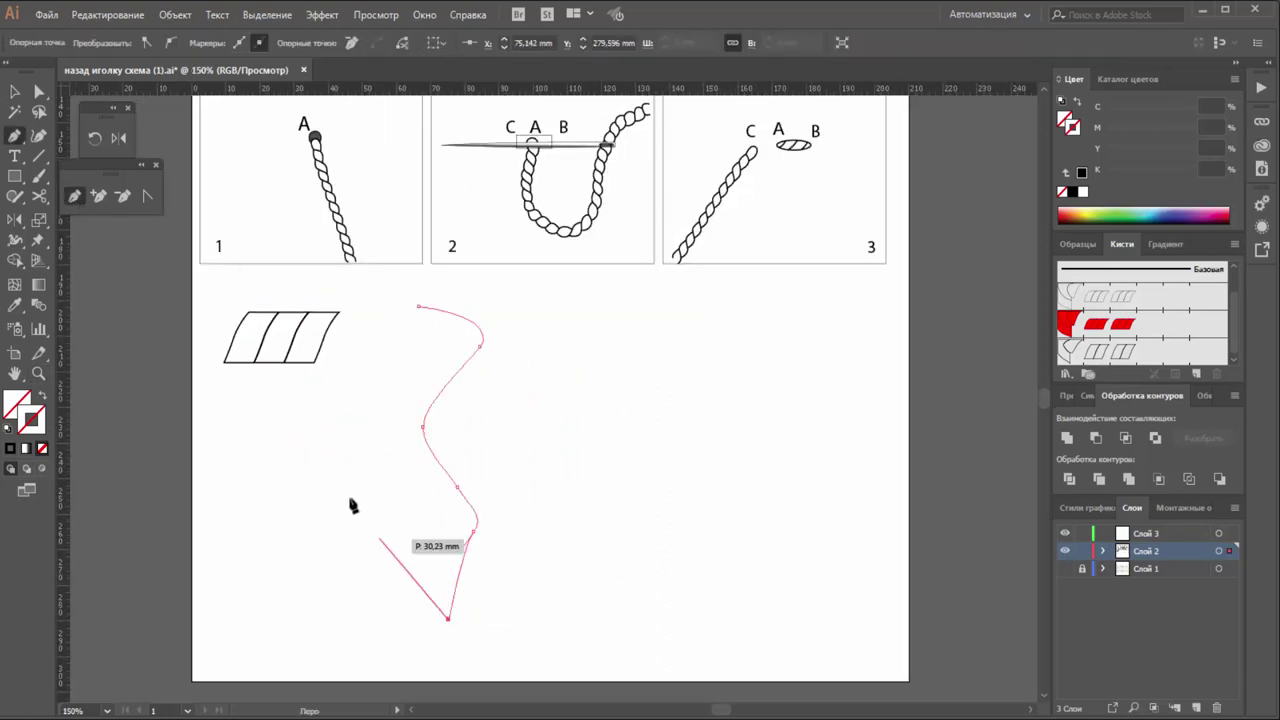
left_click(446, 603, "ctrl")
Apply Узорчатая кисть 1 to the wavy path.
key("v")
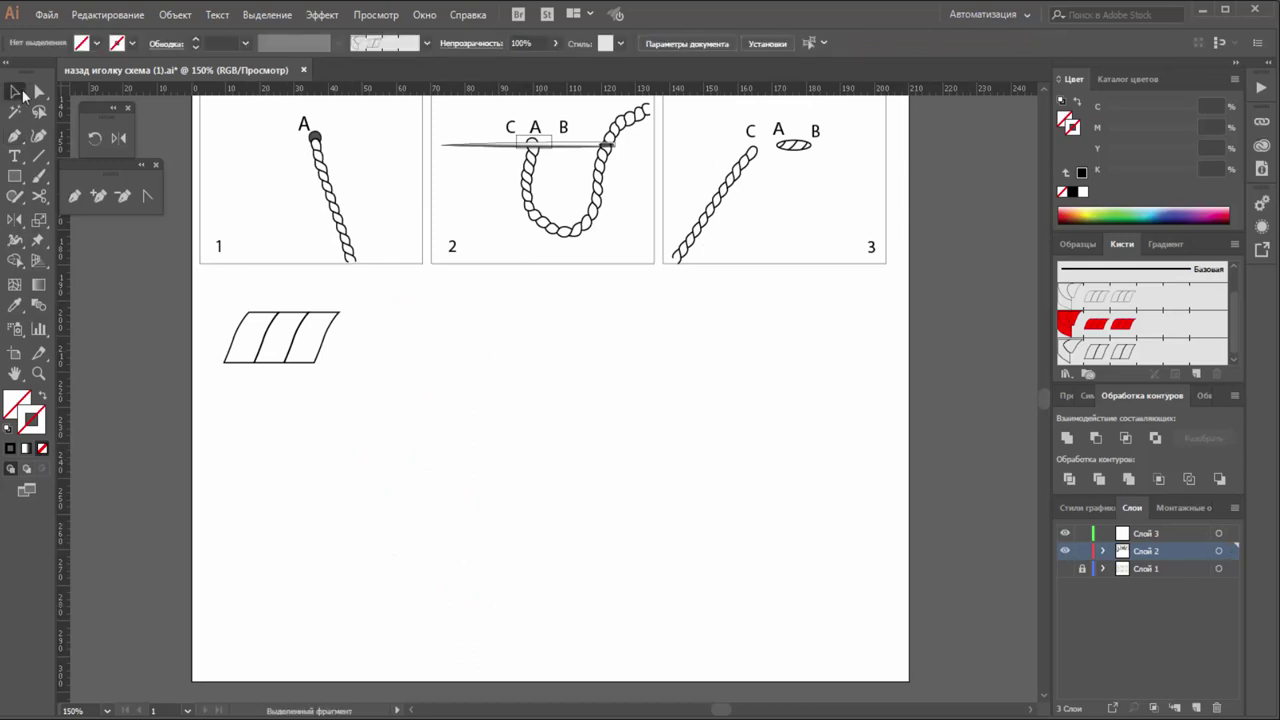
left_click_drag(352, 380, 571, 514)
left_click(1099, 354)
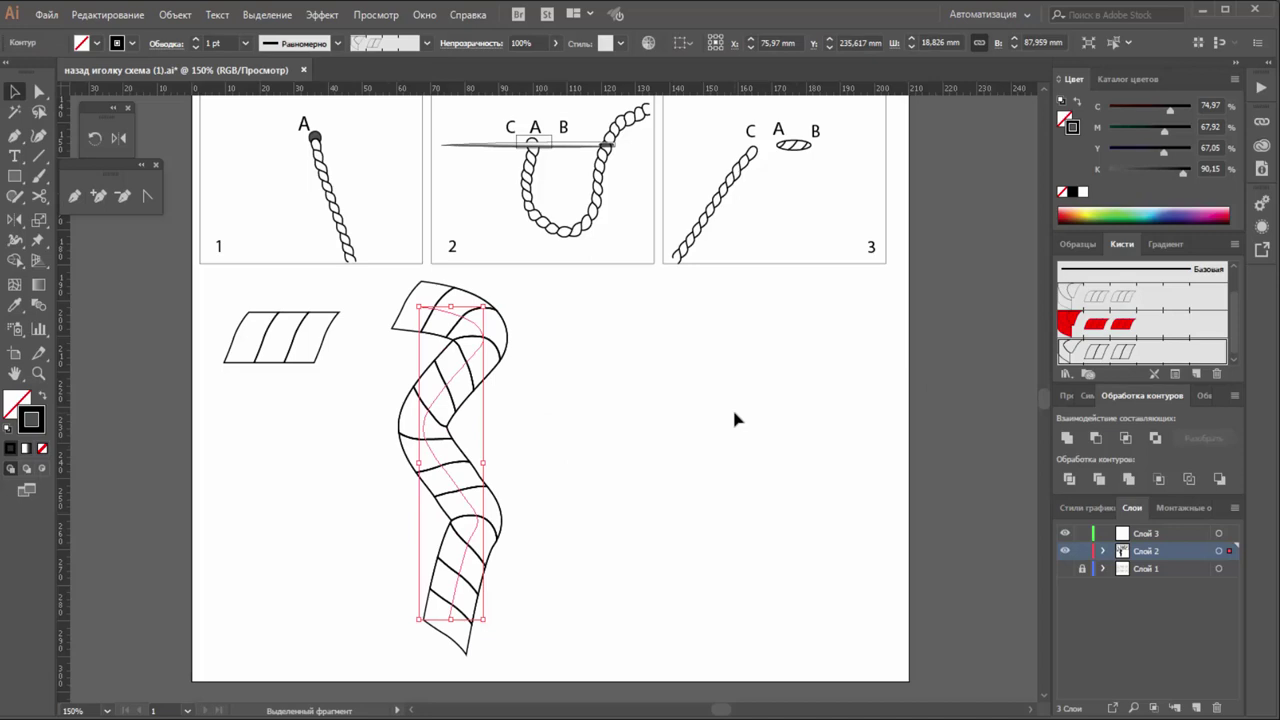
left_click(737, 435)
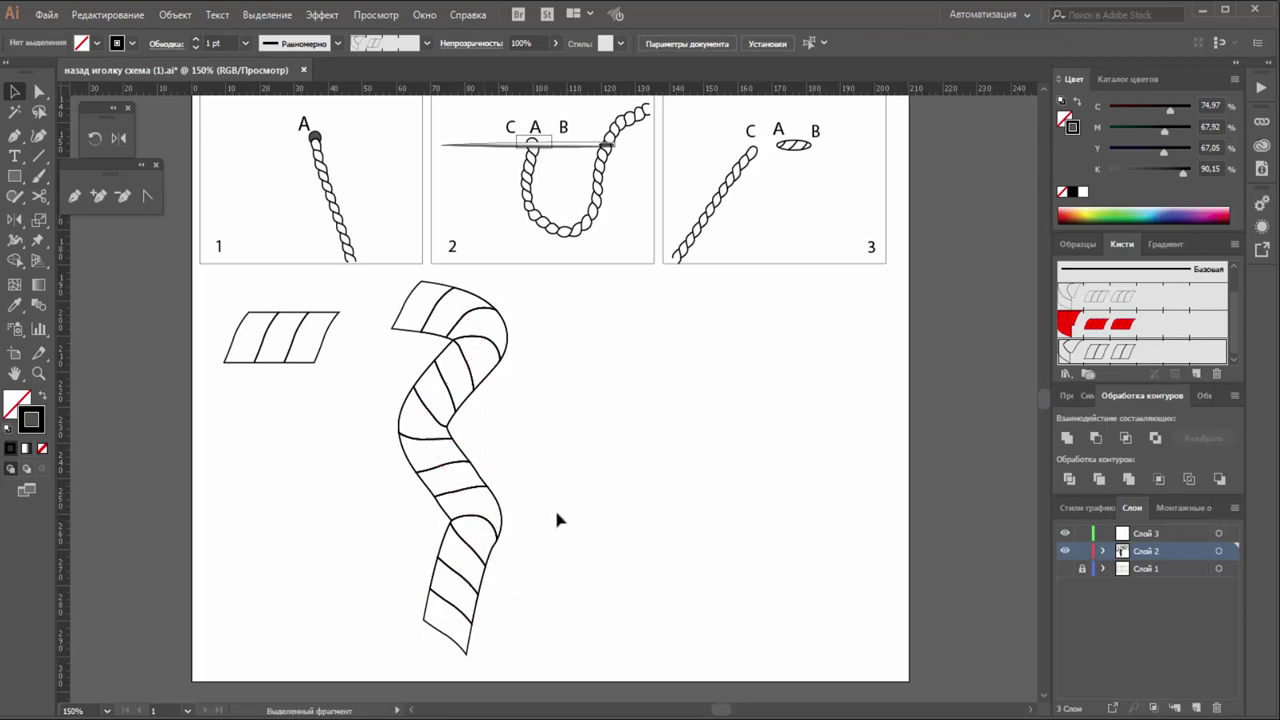
Alt-drag a copy of the ribbon rightward, set its stroke to 0,25 pt, and nudge it into place.
left_click_drag(580, 505, 443, 563)
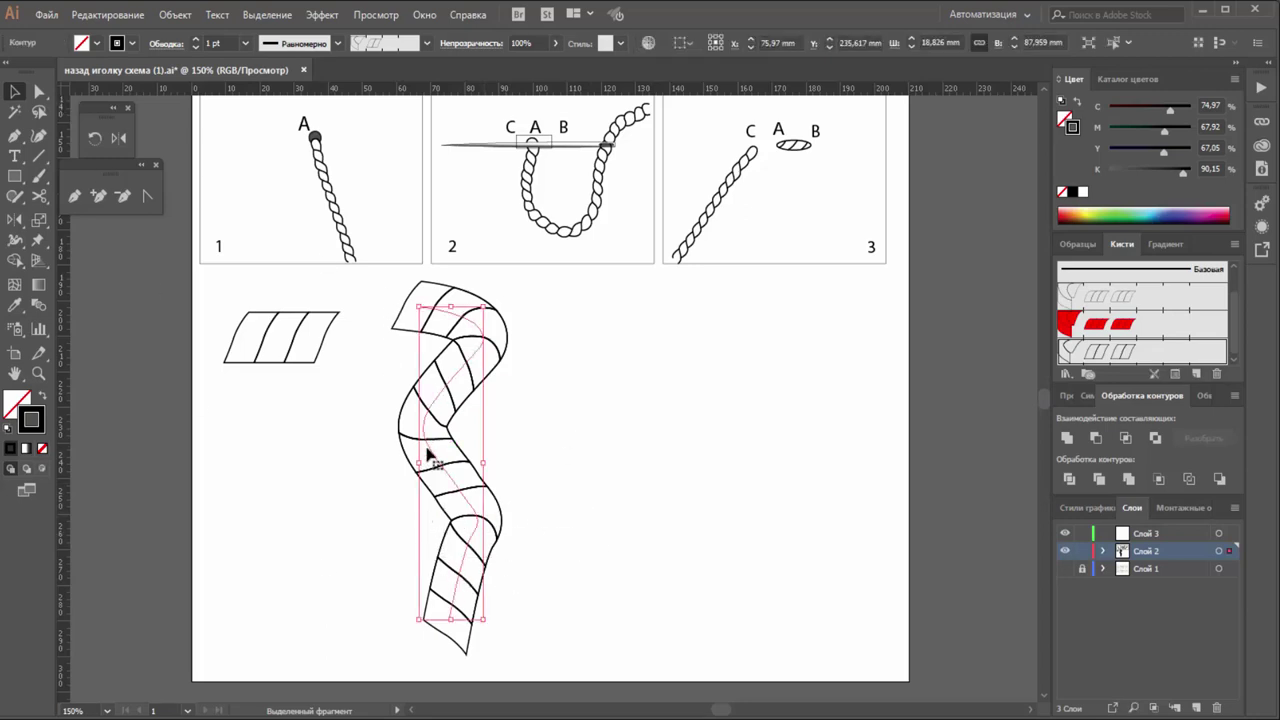
left_click_drag(432, 452, 605, 430)
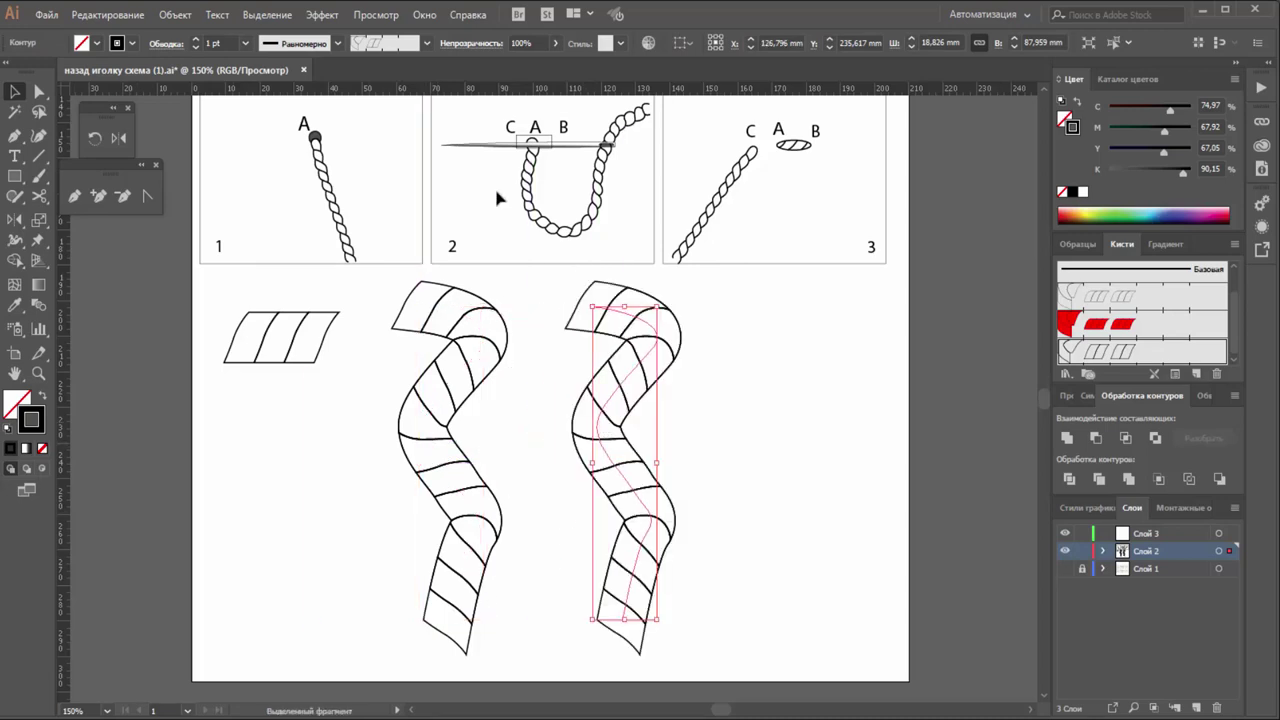
left_click(245, 44)
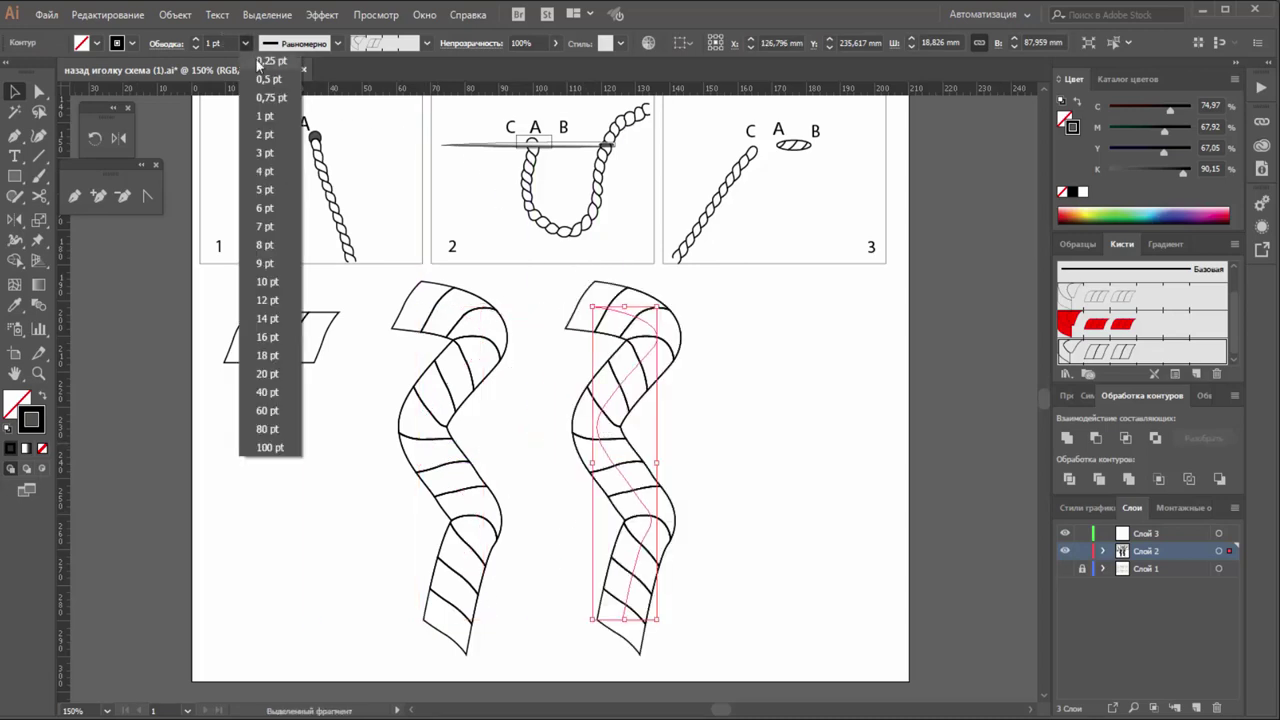
left_click(257, 62)
left_click_drag(608, 451, 579, 461)
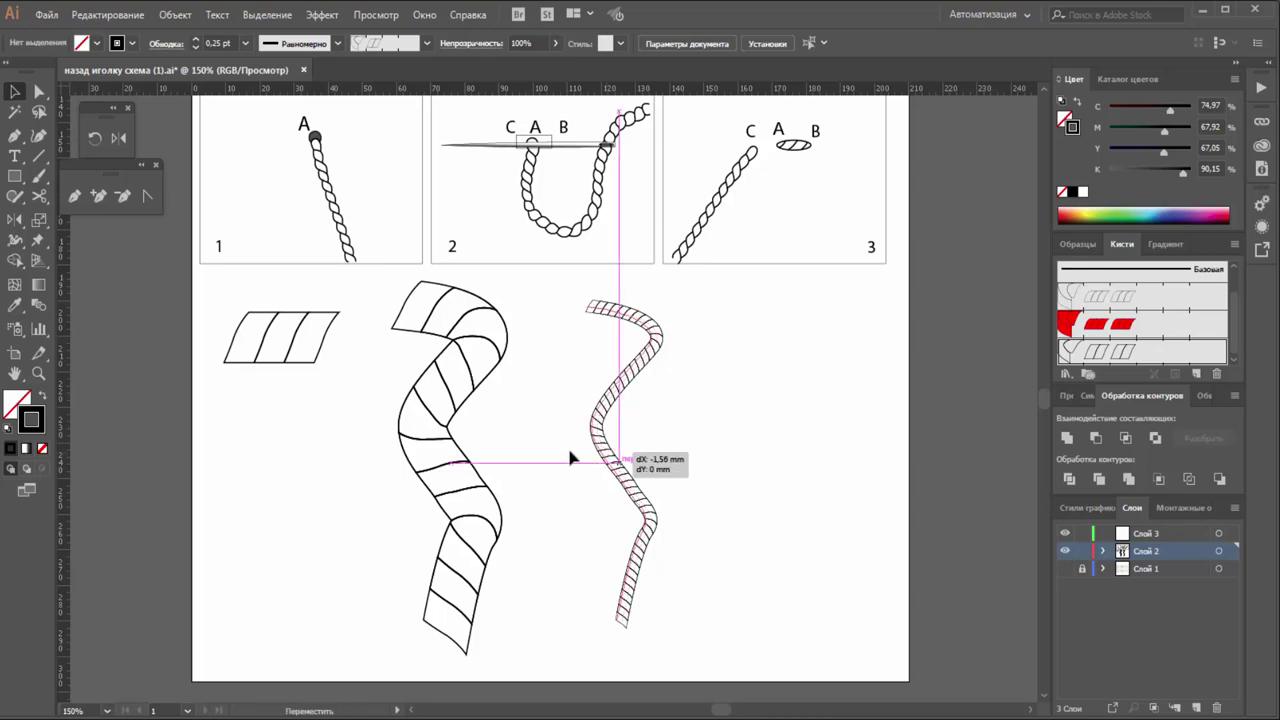
left_click(697, 443)
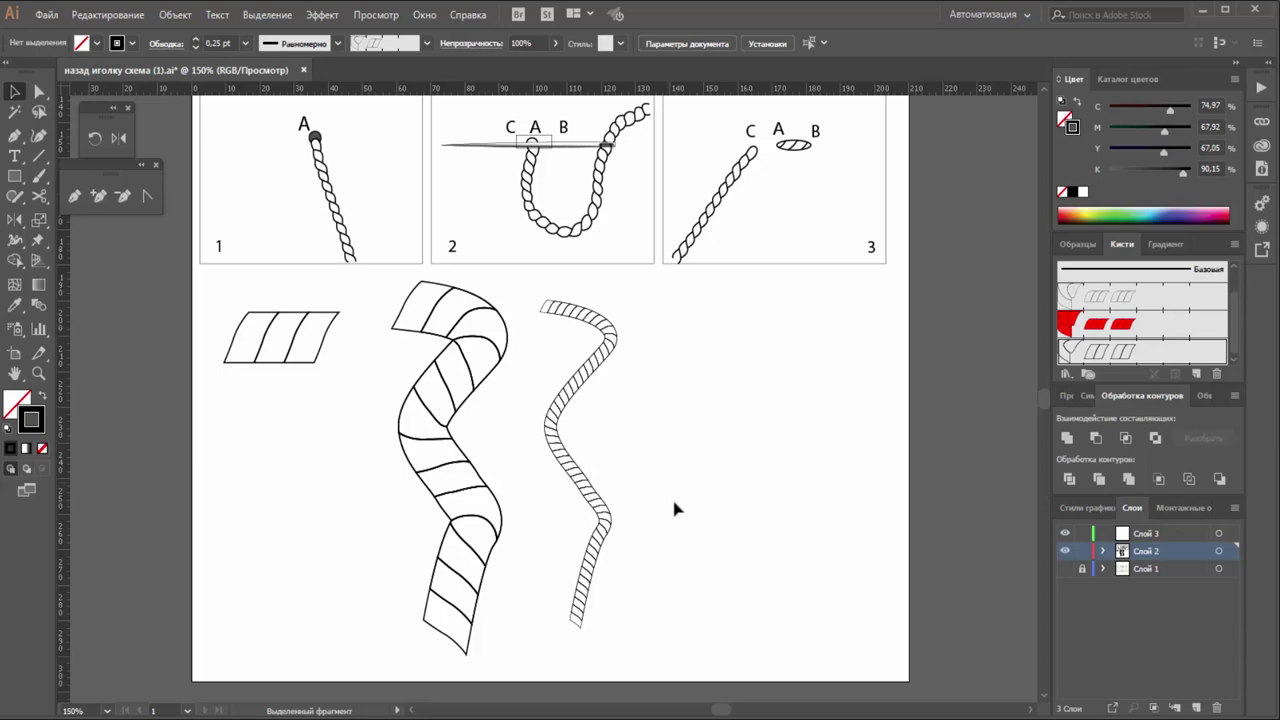
Shorten the tile by shifting its right piece left, then copy the tile below.
left_click_drag(349, 293, 242, 400)
left_click(337, 327)
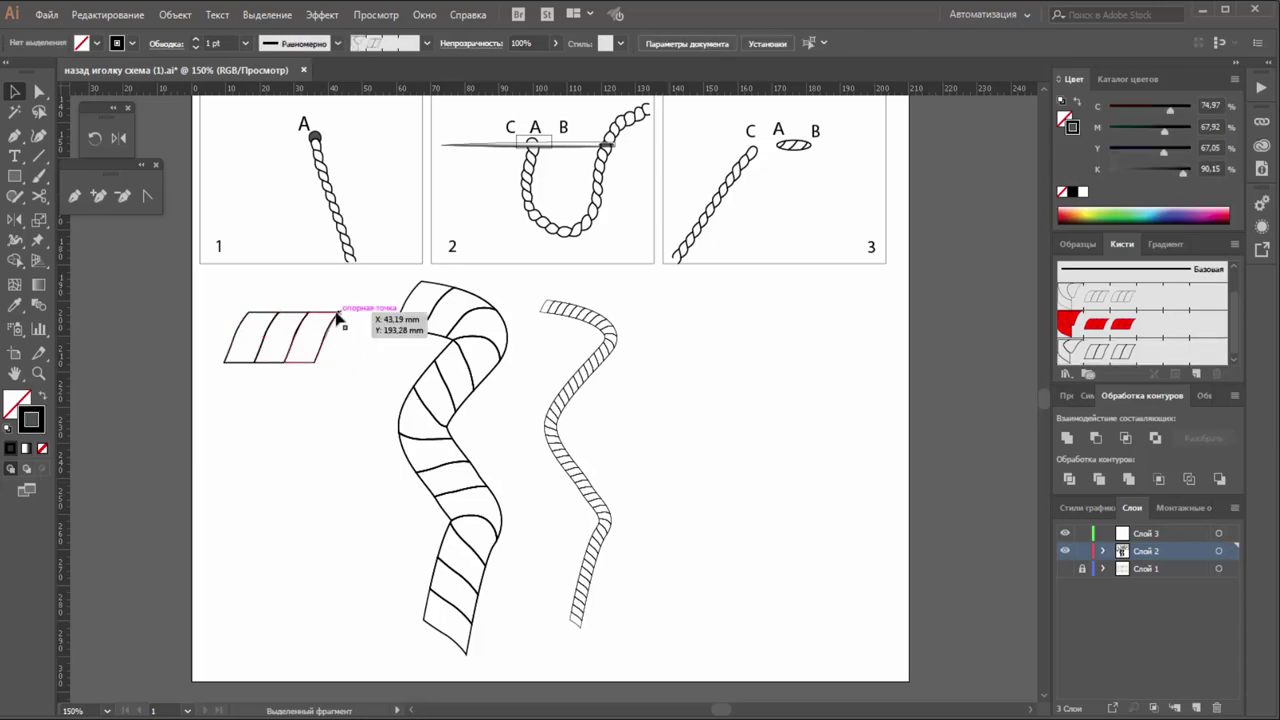
mouse_move(337, 316)
left_mouse_down()
mouse_move(306, 314)
mouse_move(214, 414)
left_mouse_up()
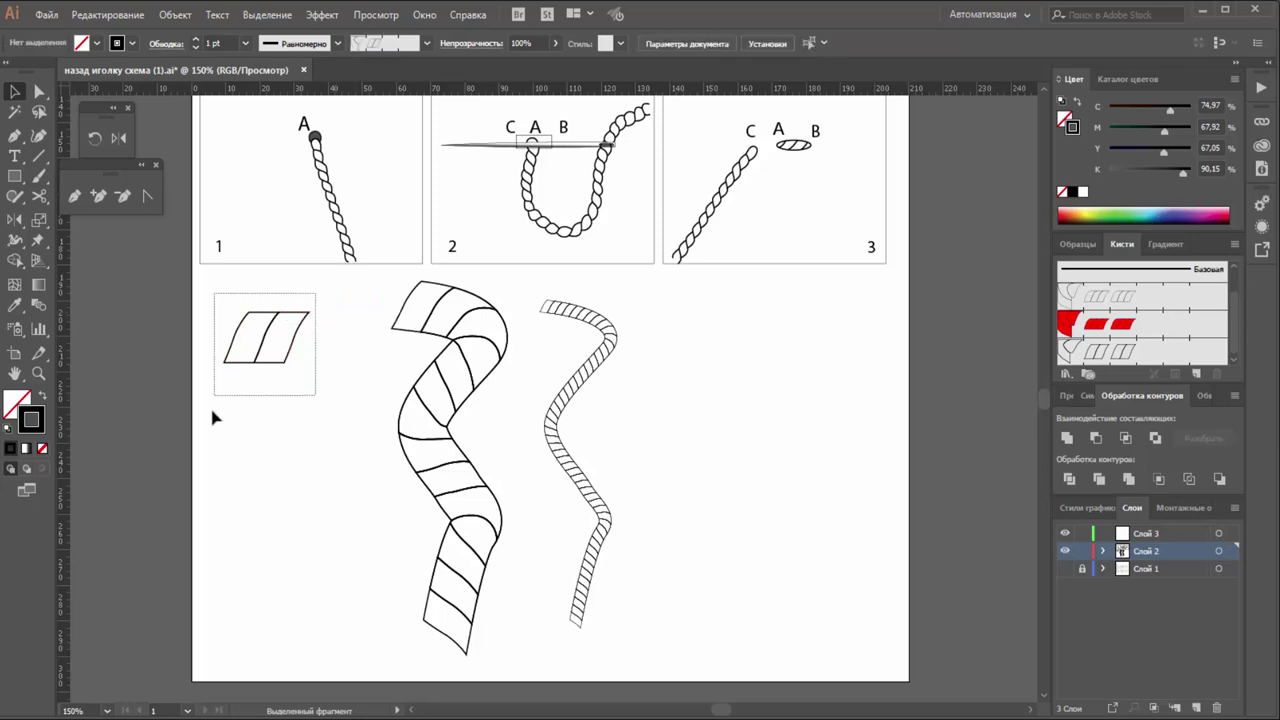
left_click_drag(272, 330, 272, 428)
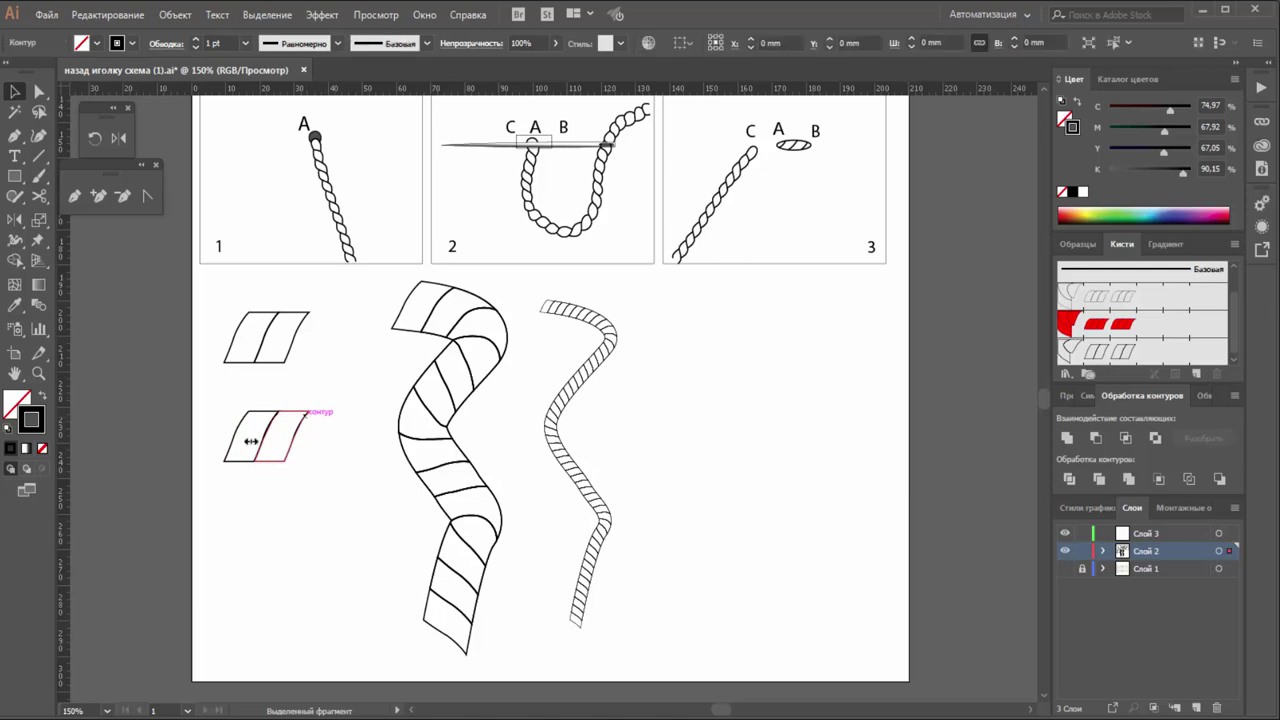
left_click(232, 449, "shift")
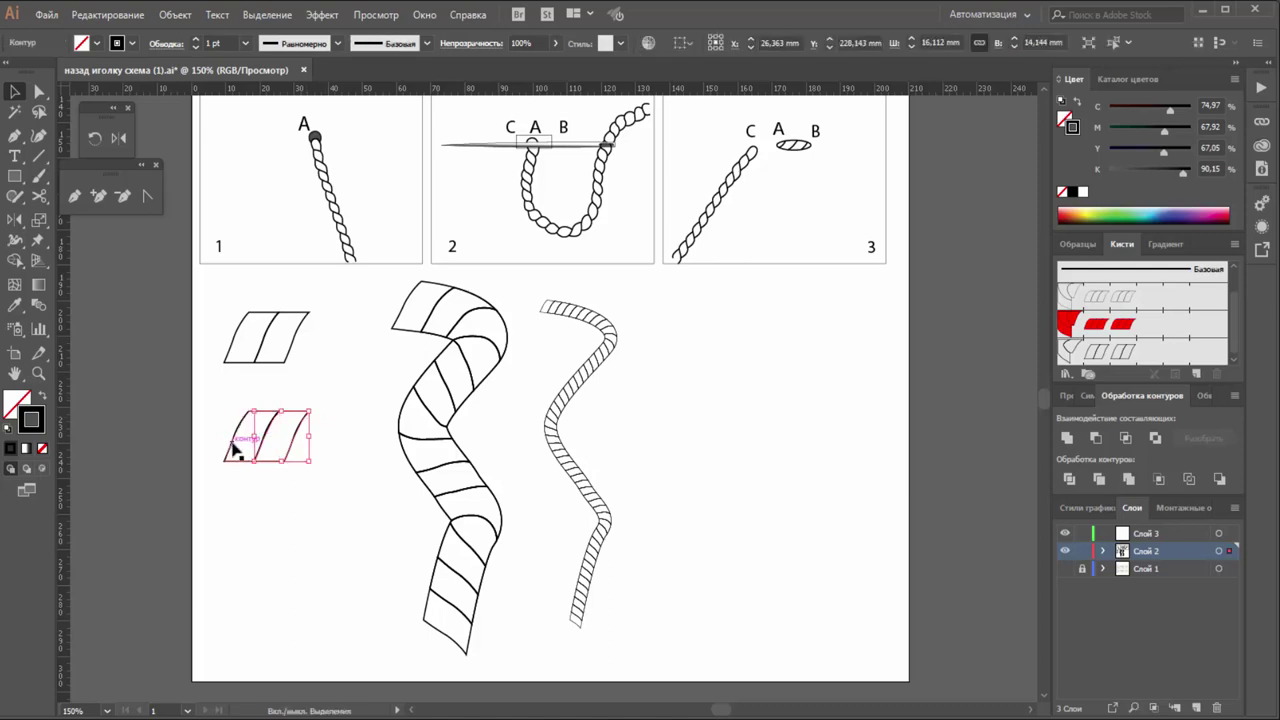
Change the copied tile's stroke colour to blue.
double_click(33, 418)
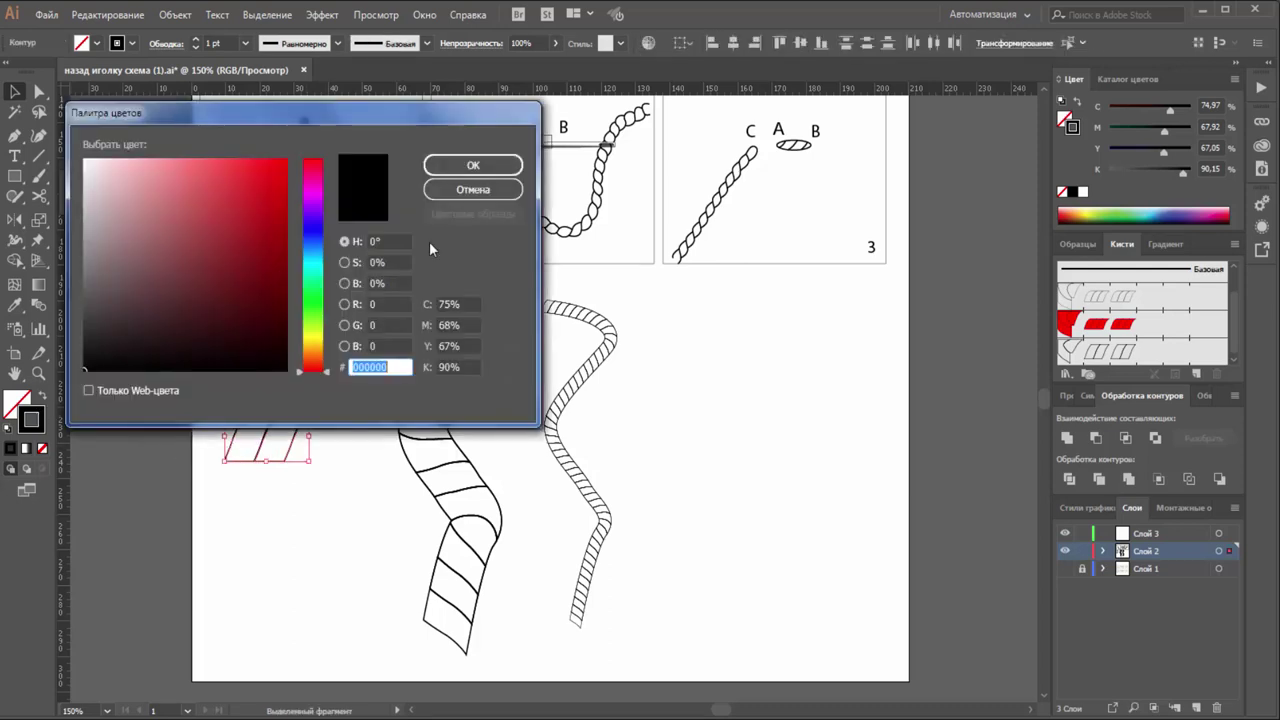
left_click(318, 224)
left_click(453, 167)
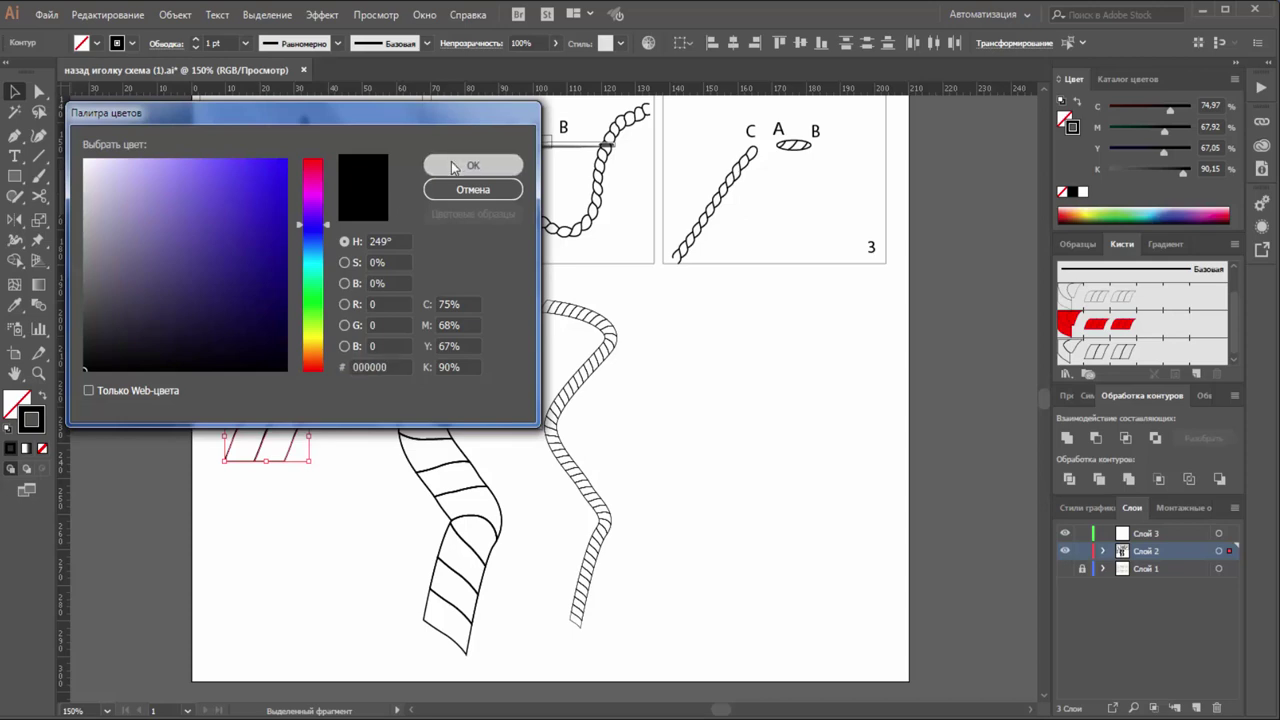
double_click(36, 424)
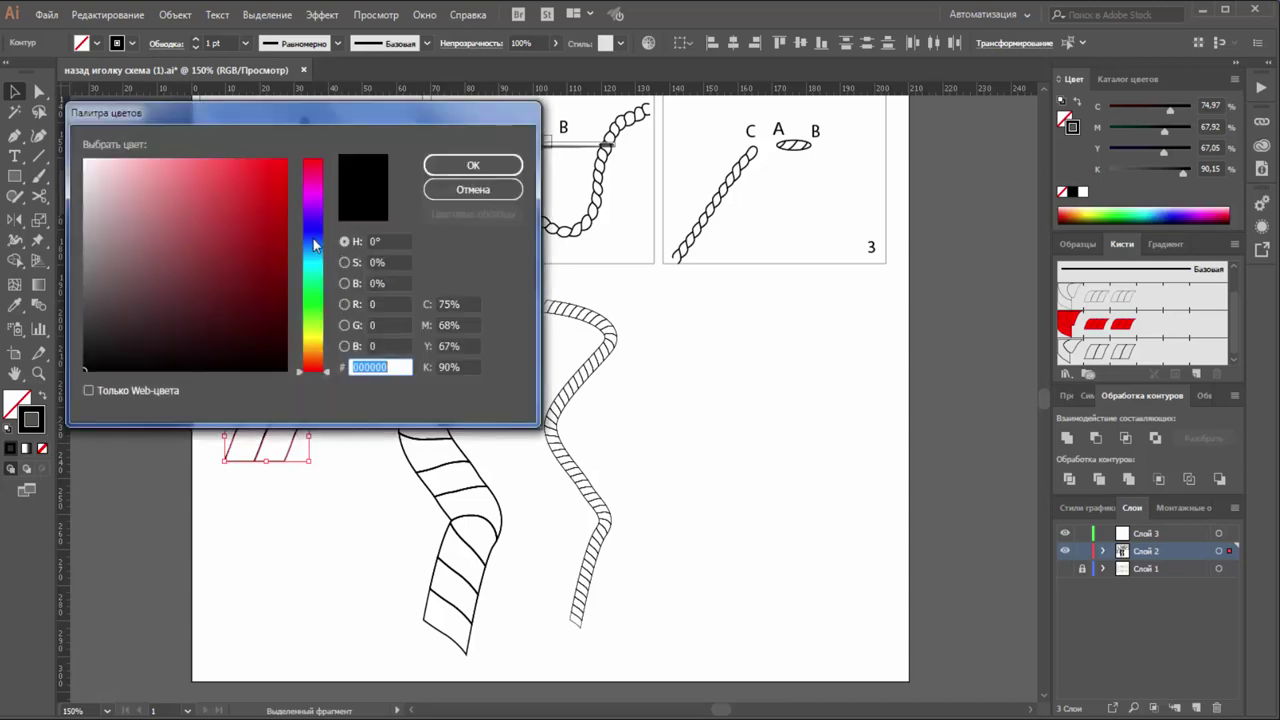
left_click(313, 241)
left_click_drag(279, 222, 277, 177)
left_click(458, 166)
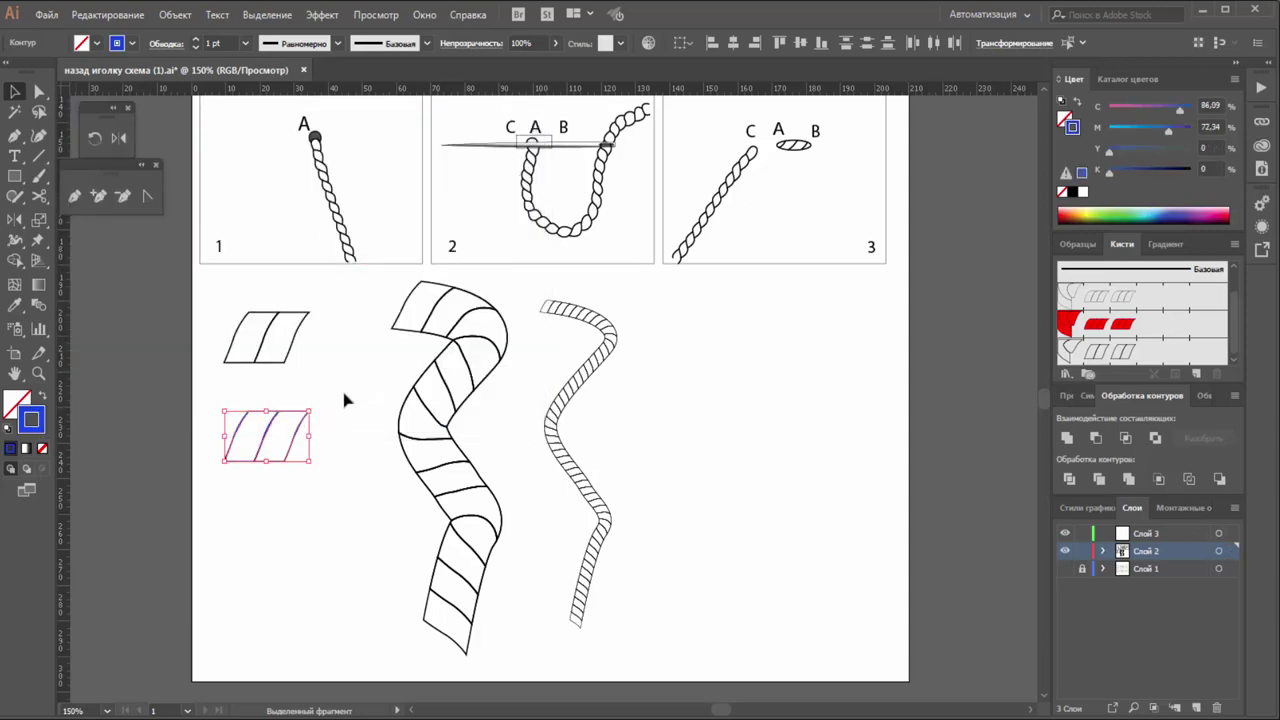
Drag the blue tile into Brushes as a Pattern Brush with corner tiles filled in.
left_click_drag(349, 386, 220, 489)
left_click_drag(263, 434, 270, 432)
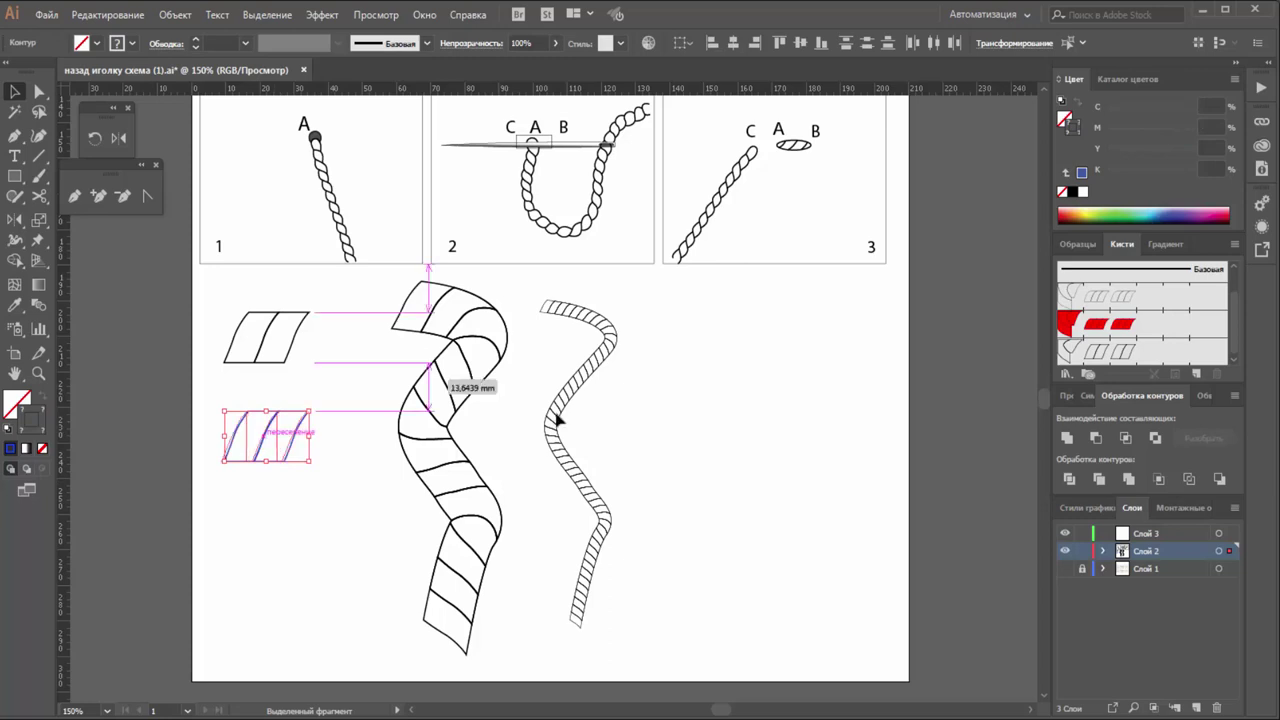
left_click_drag(557, 420, 1110, 330)
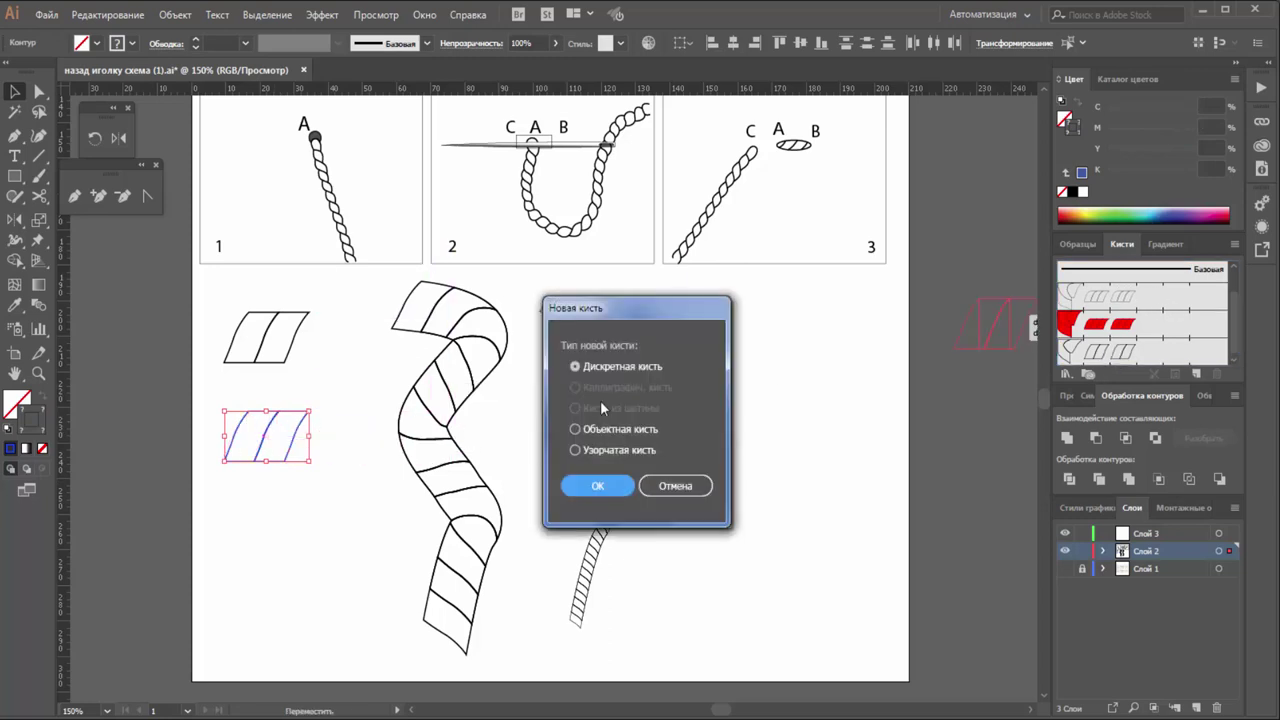
left_click(575, 450)
left_click(597, 485)
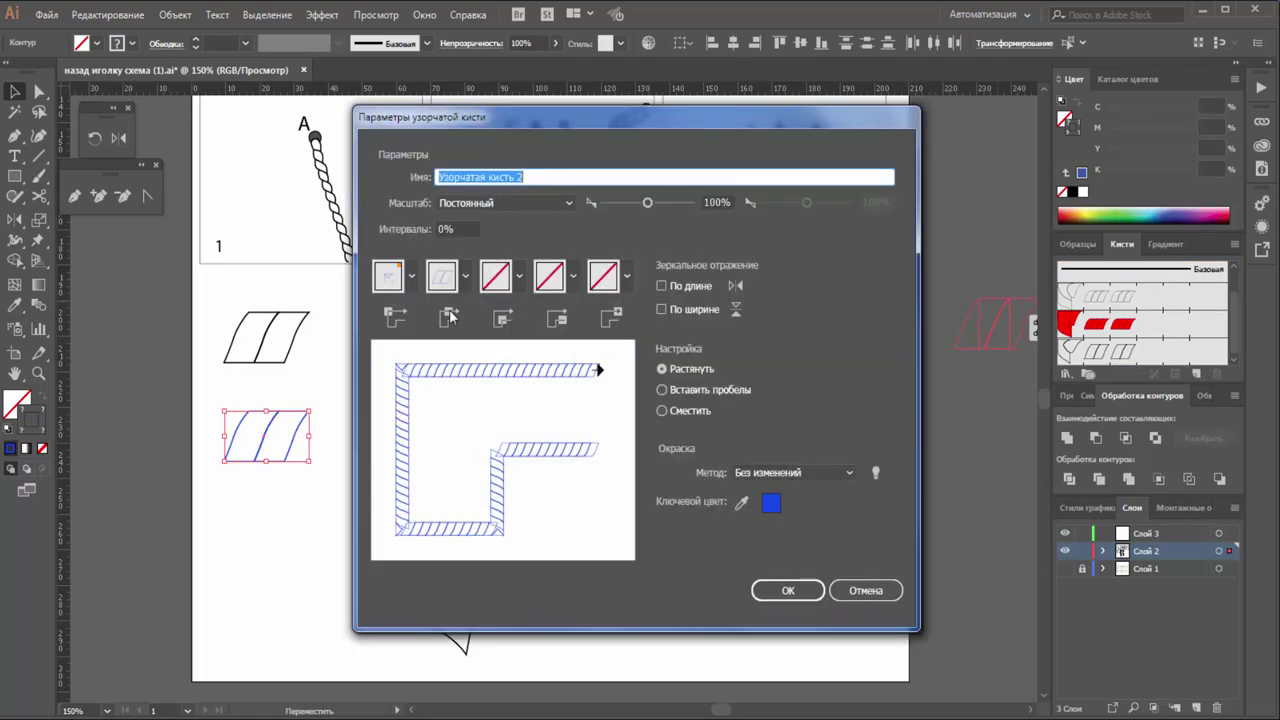
left_click(411, 276)
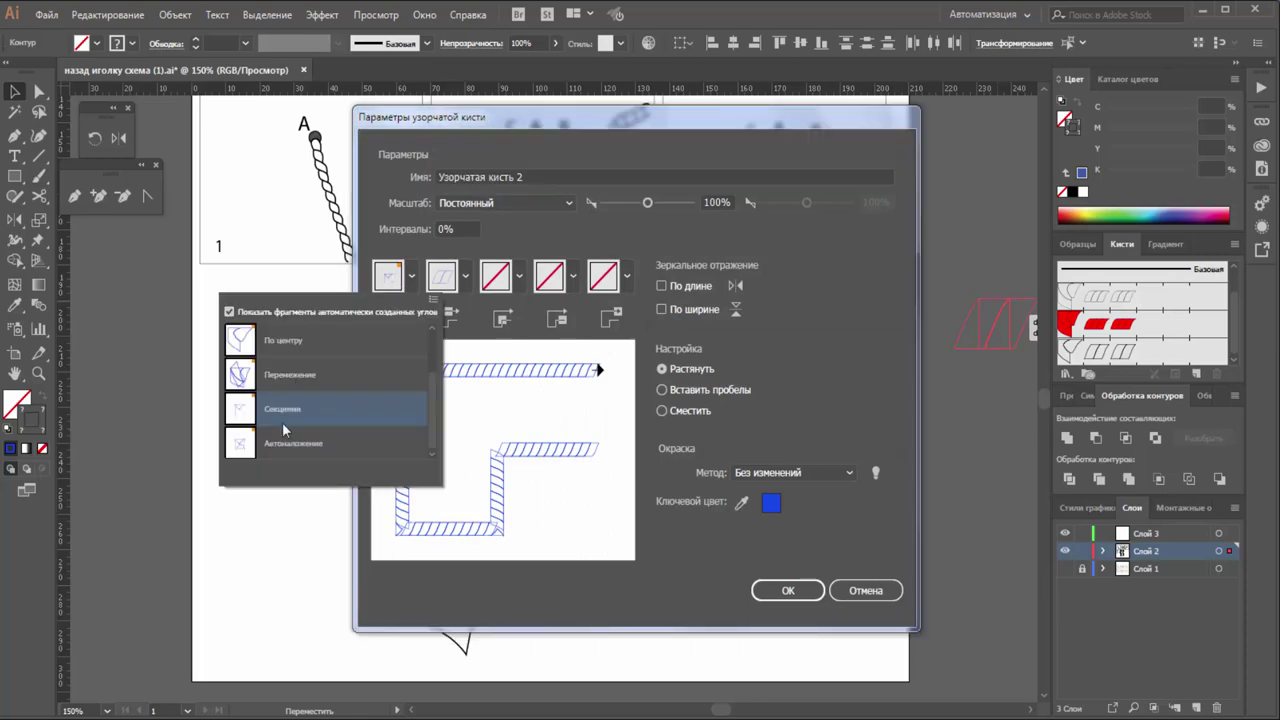
left_click(789, 588)
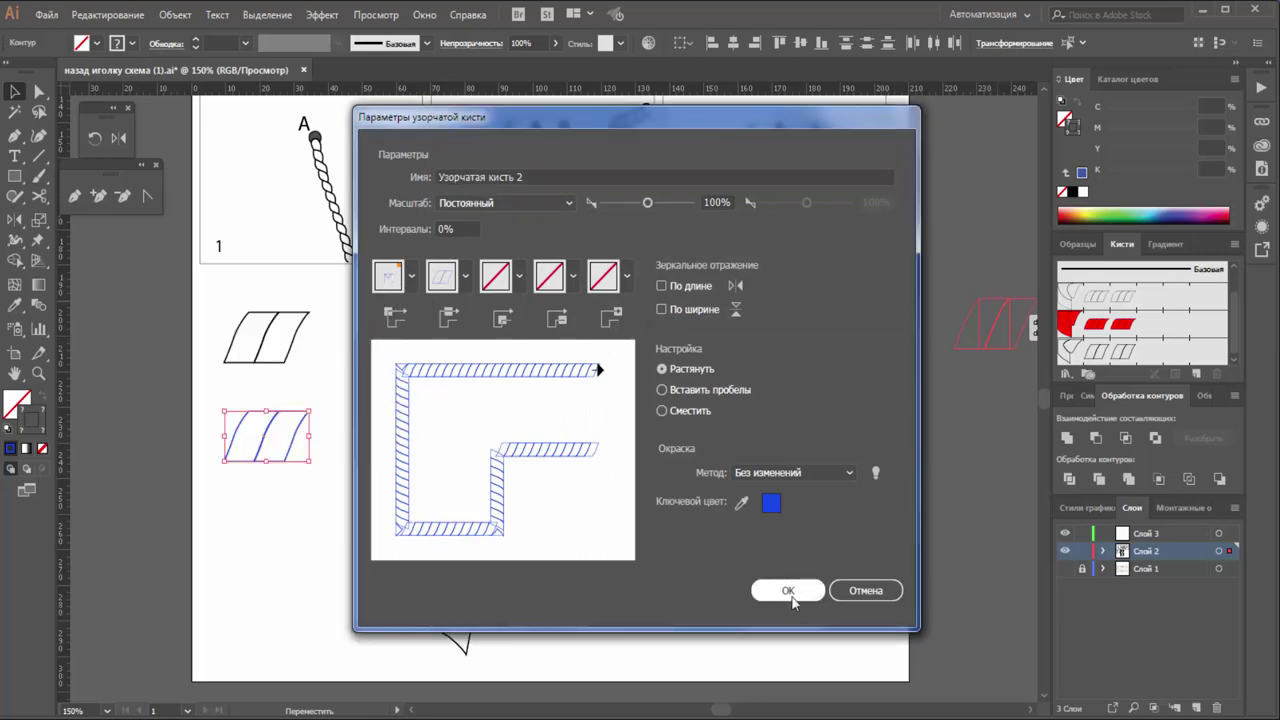
left_click(789, 591)
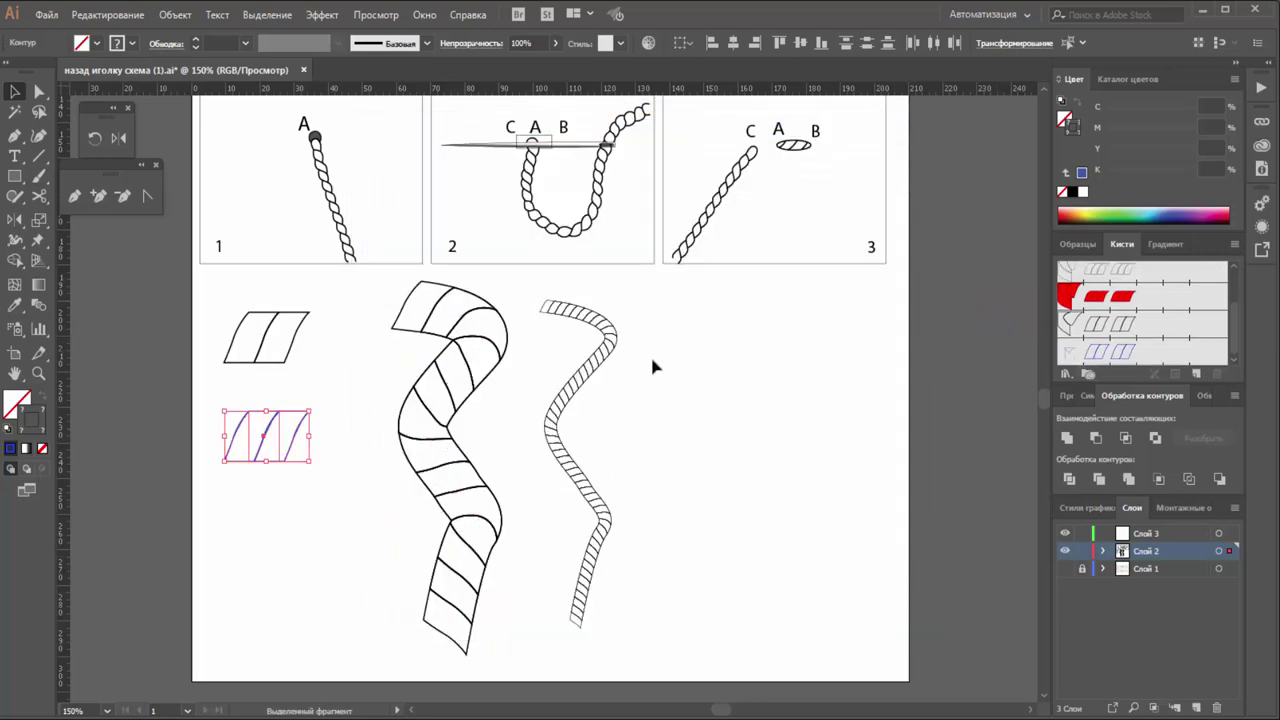
Duplicate the hatched rope to the right and reposition the blue parallelogram tile.
left_click_drag(553, 450, 643, 455)
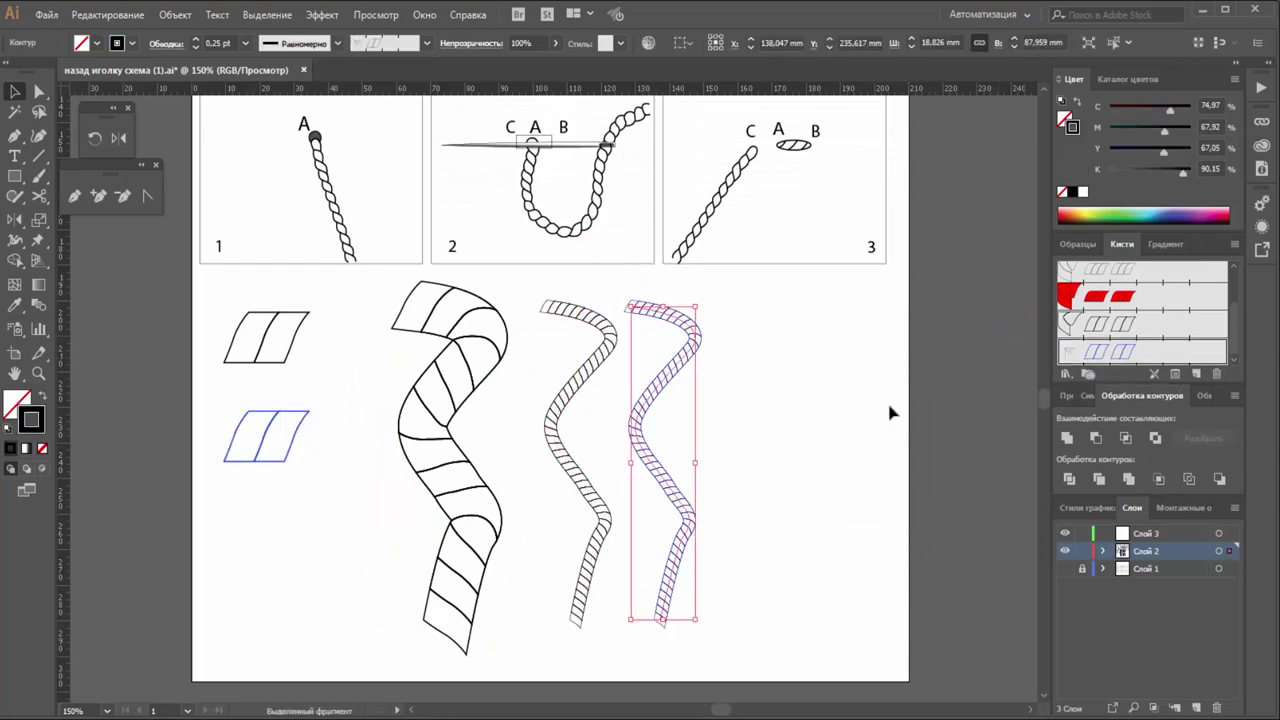
left_click(834, 417)
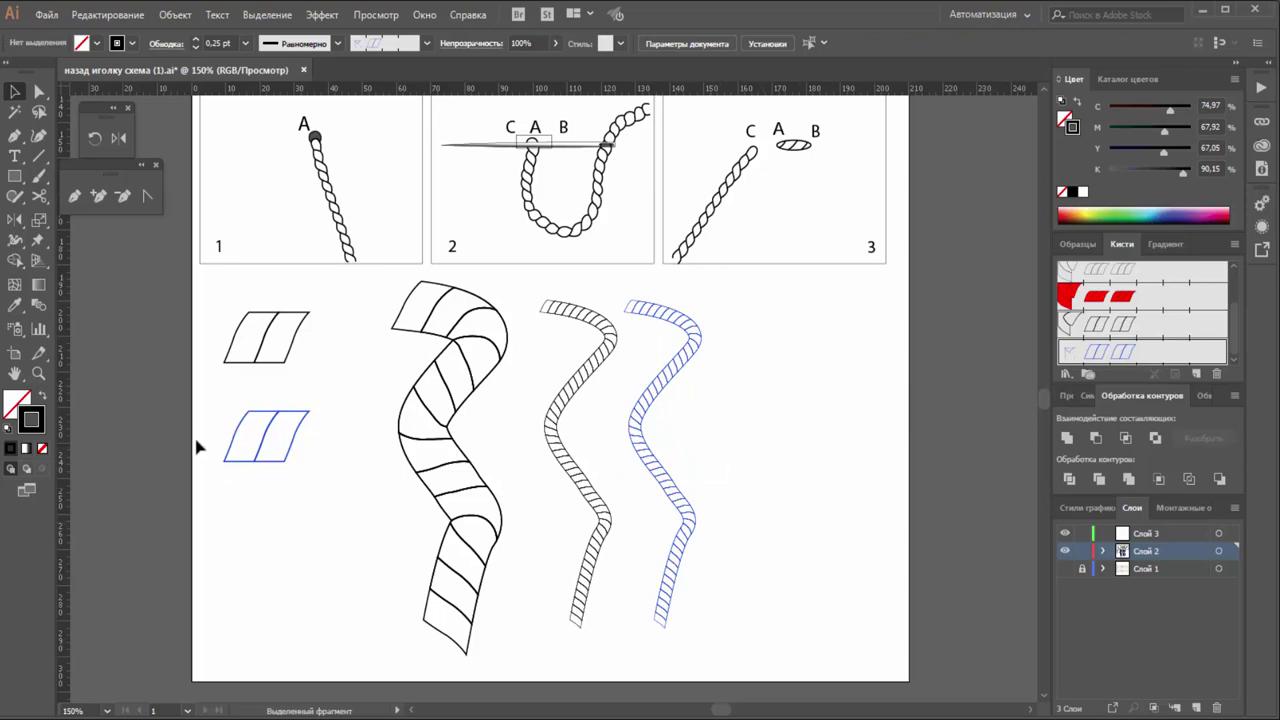
left_click(307, 420)
left_click(322, 483)
mouse_move(322, 293)
left_mouse_down()
mouse_move(265, 372)
mouse_move(267, 345)
mouse_move(265, 517)
mouse_move(277, 343)
left_mouse_up()
left_click(329, 287)
Copy the upper parallelogram tile to below the blue one.
left_click_drag(328, 292, 240, 378)
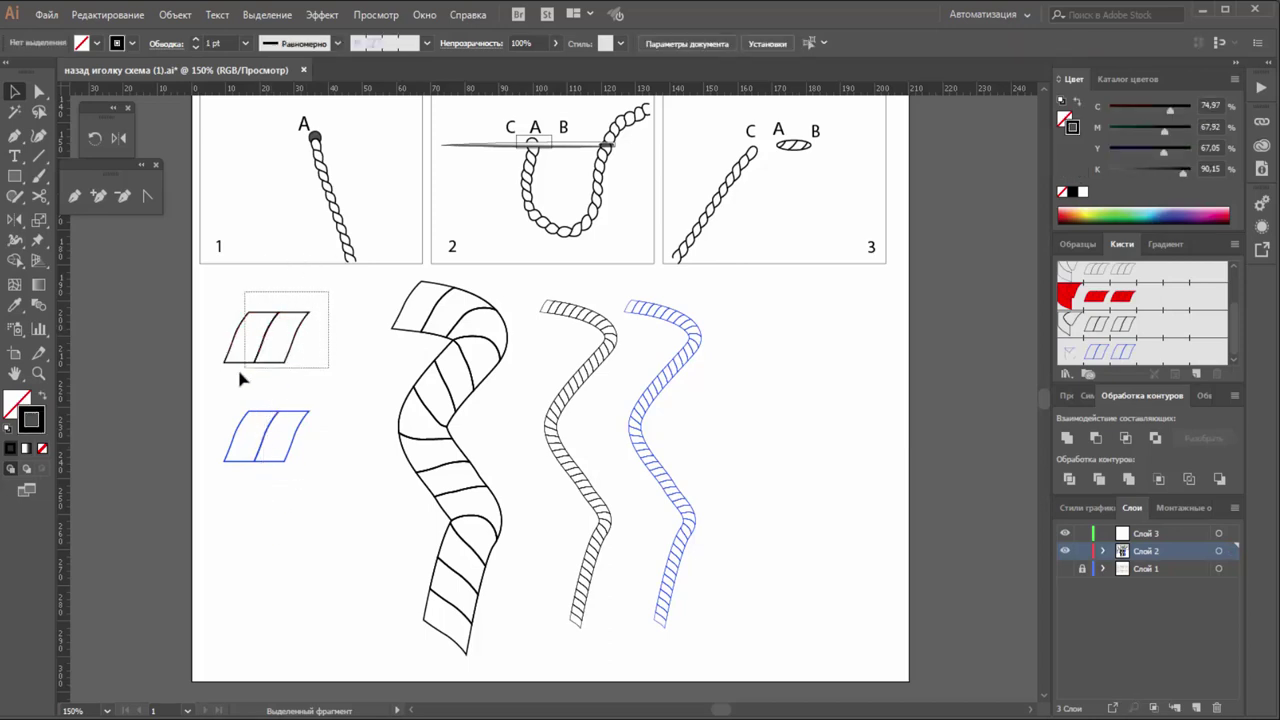
left_click_drag(271, 334, 266, 538)
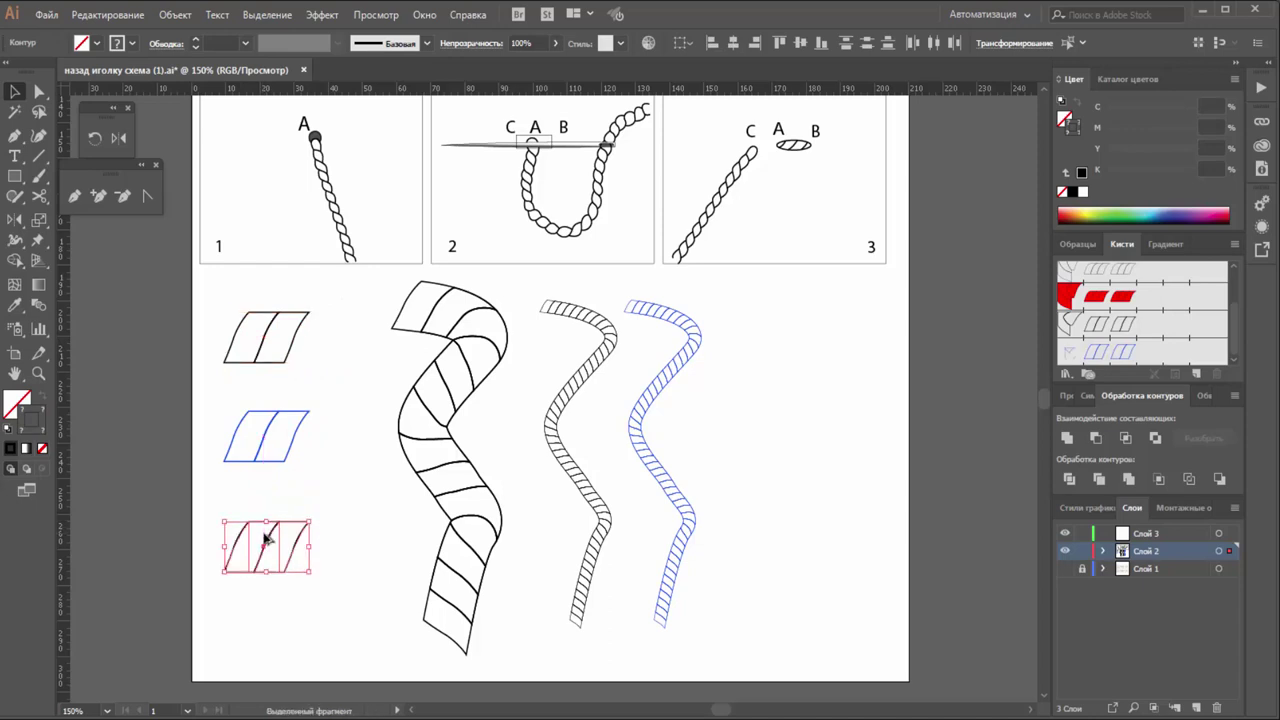
left_click(310, 593)
Fill the new bottom parallelogram tile with pink FF7171.
left_click(302, 547)
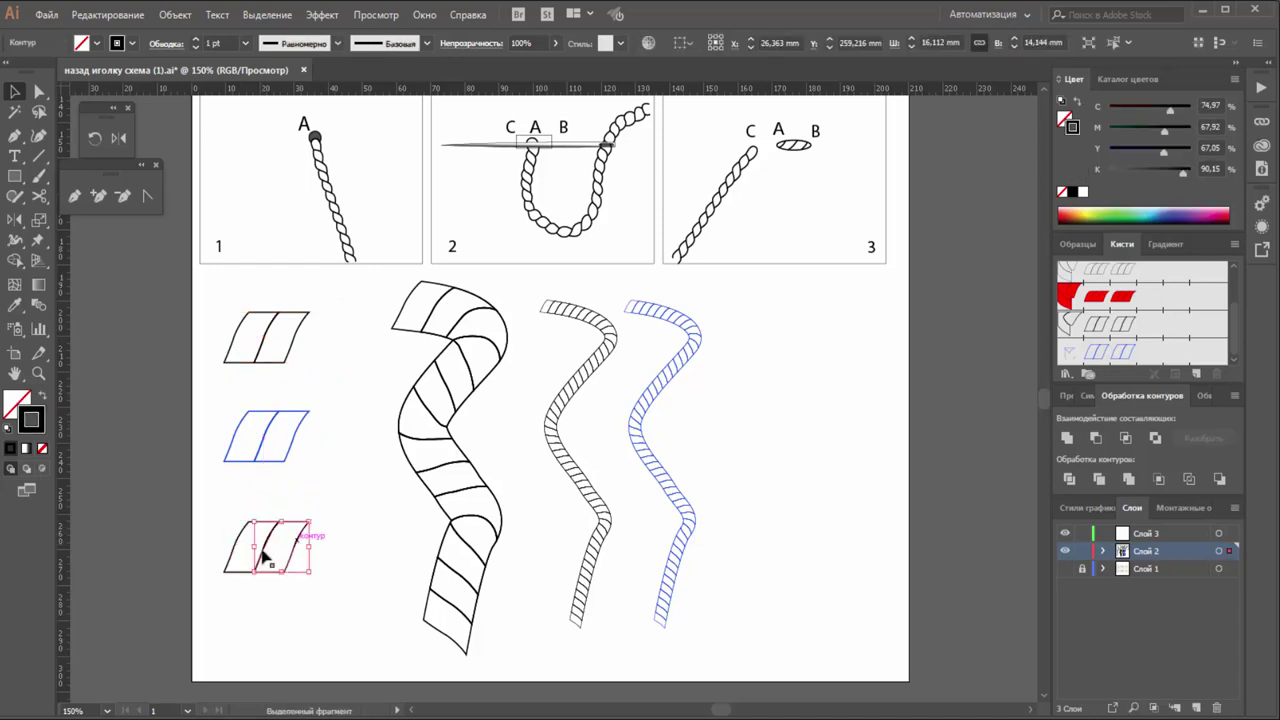
left_click(240, 550, "shift")
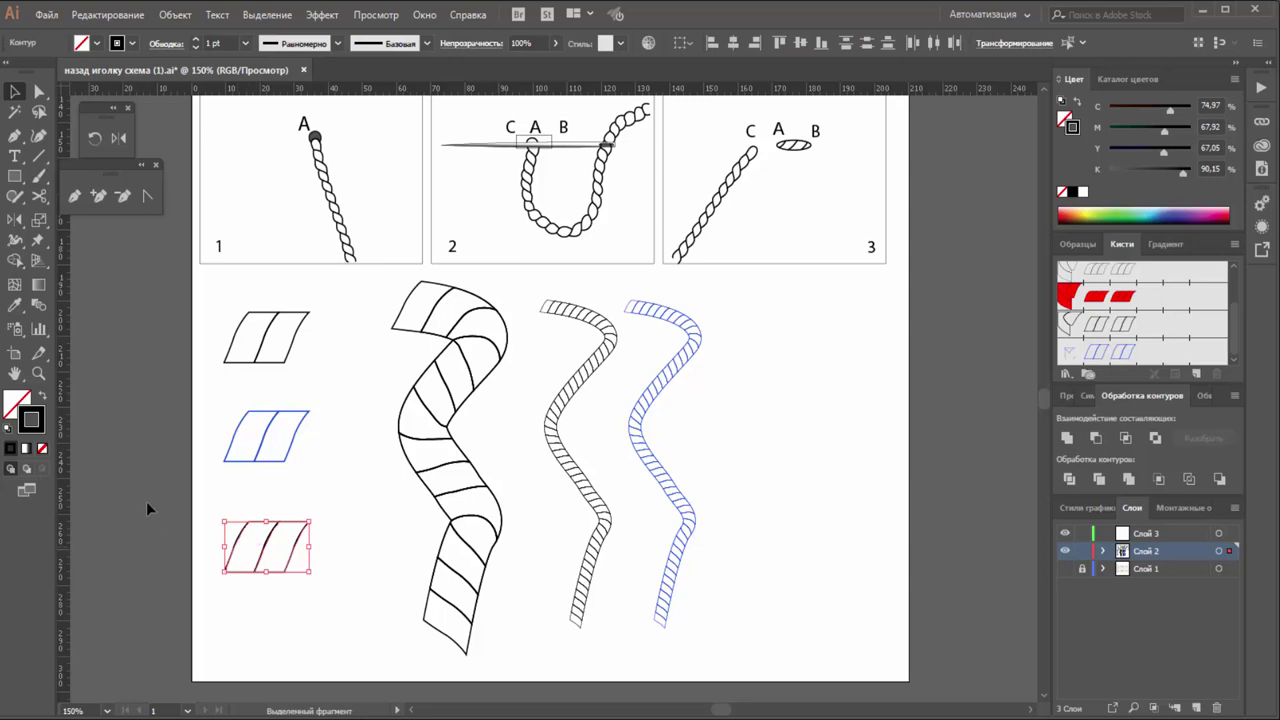
left_click(20, 403)
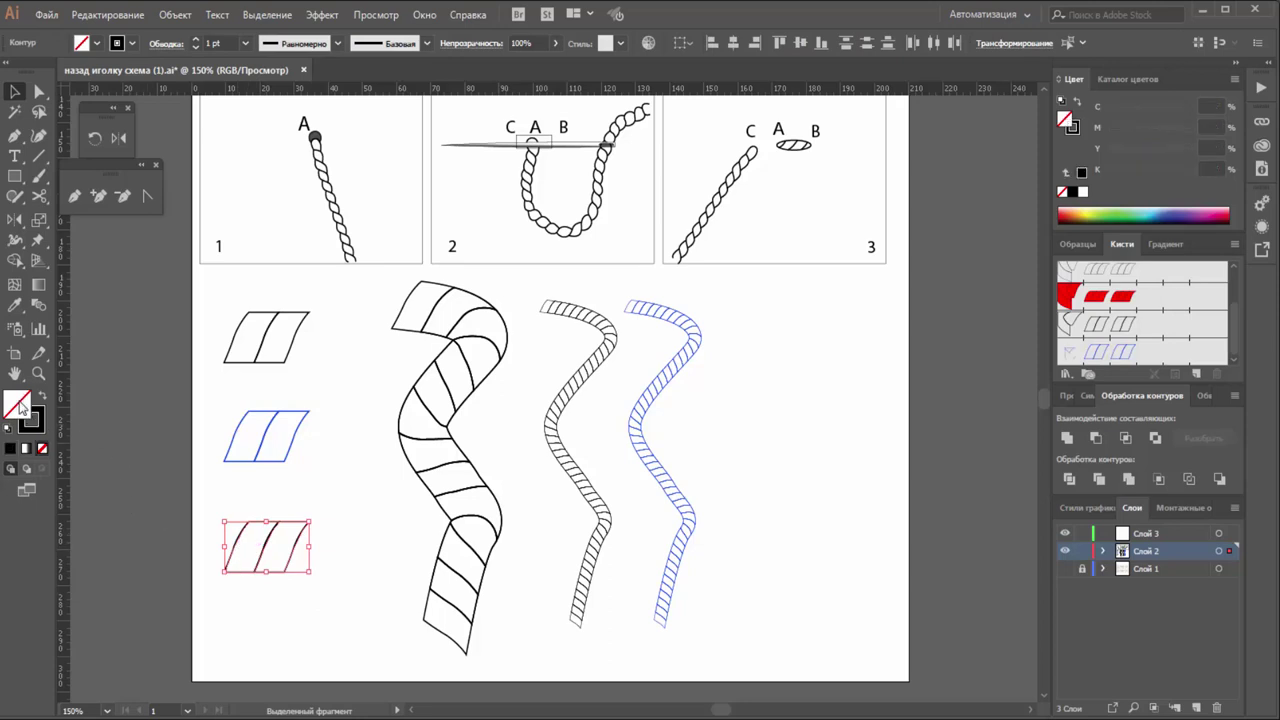
double_click(18, 404)
left_click_drag(200, 178, 199, 156)
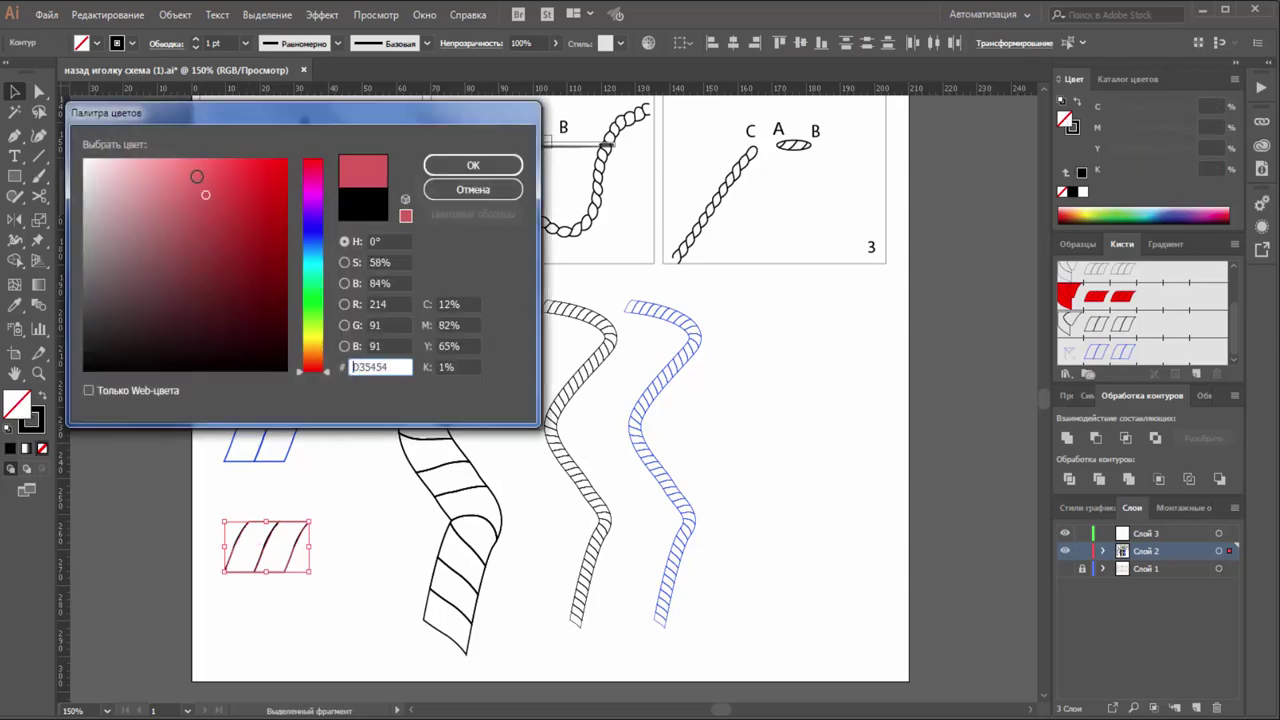
left_click(447, 167)
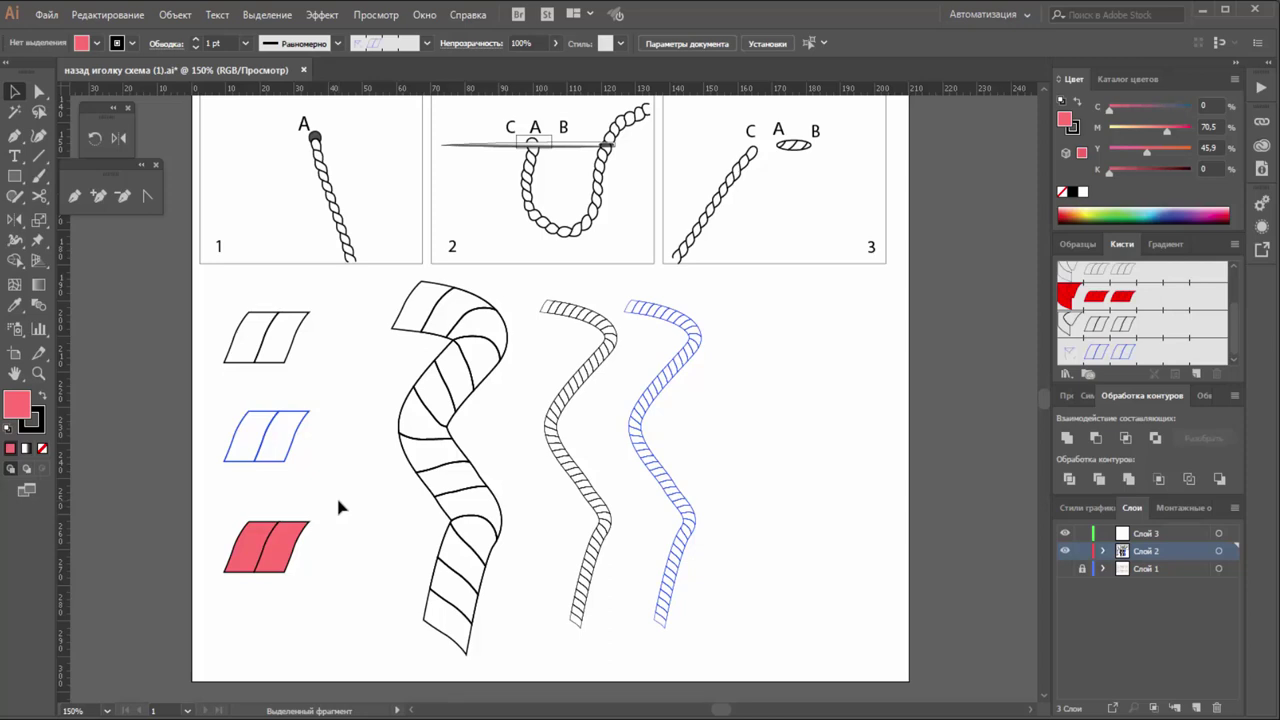
mouse_move(353, 499)
left_mouse_down()
mouse_move(222, 607)
mouse_move(235, 598)
left_mouse_up()
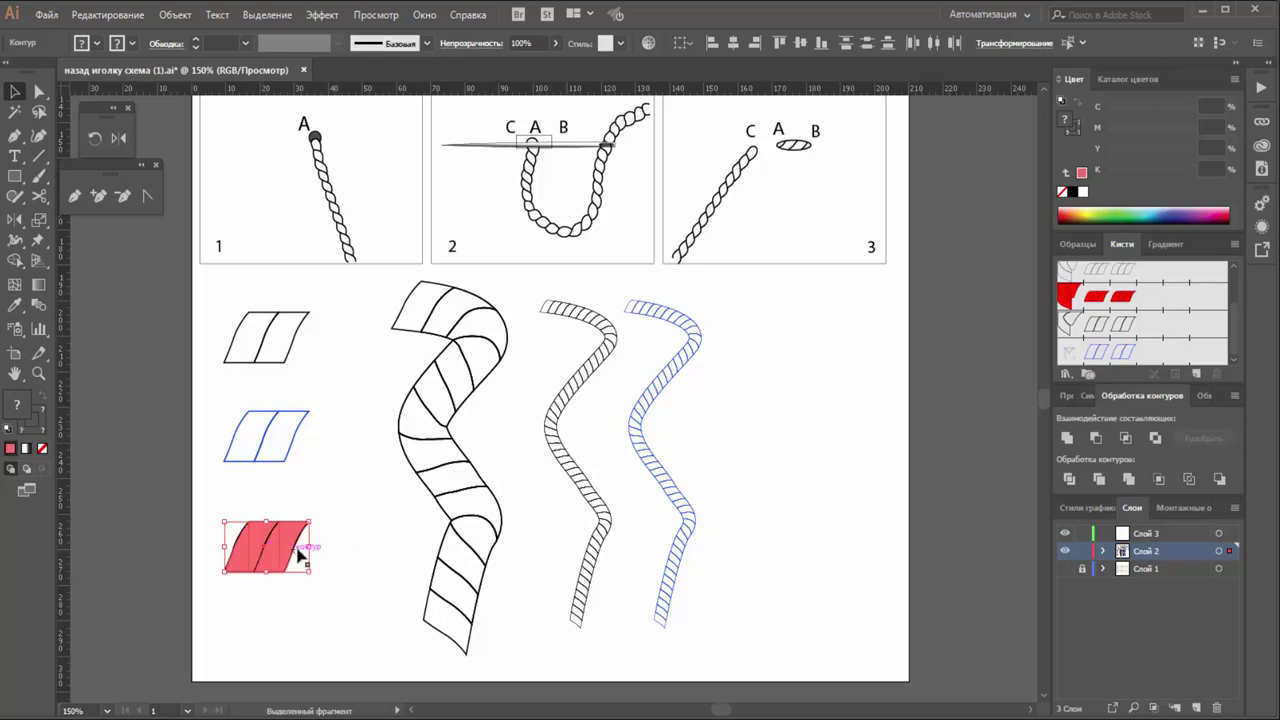
Turn the pink parallelogram tile into a new pattern brush.
mouse_move(272, 546)
left_mouse_down()
mouse_move(358, 540)
mouse_move(1135, 362)
left_mouse_up()
left_click(604, 451)
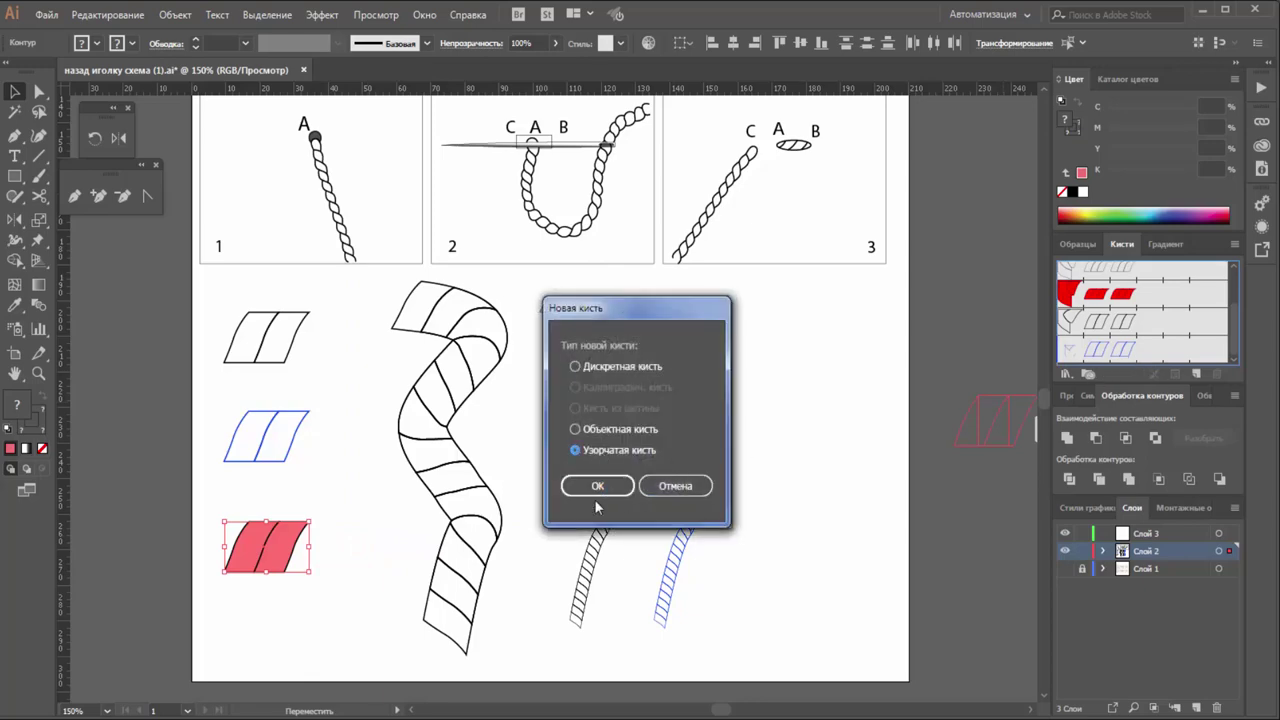
left_click(597, 485)
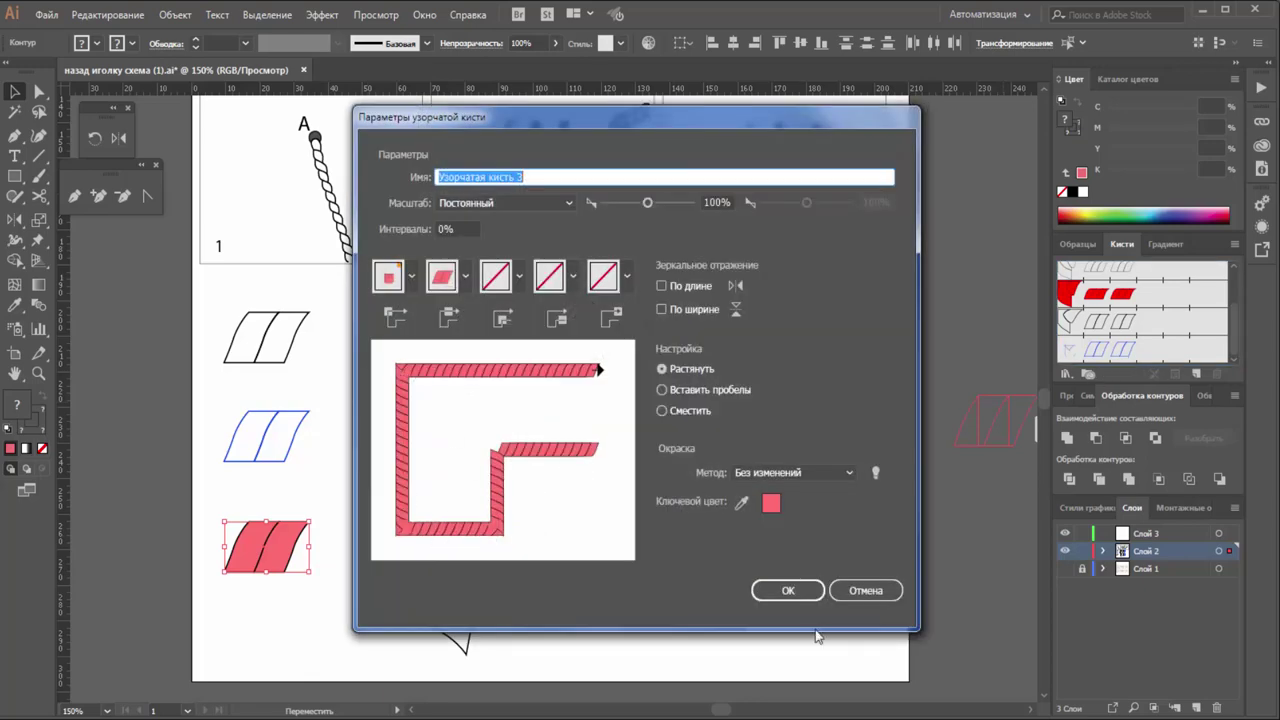
left_click(788, 590)
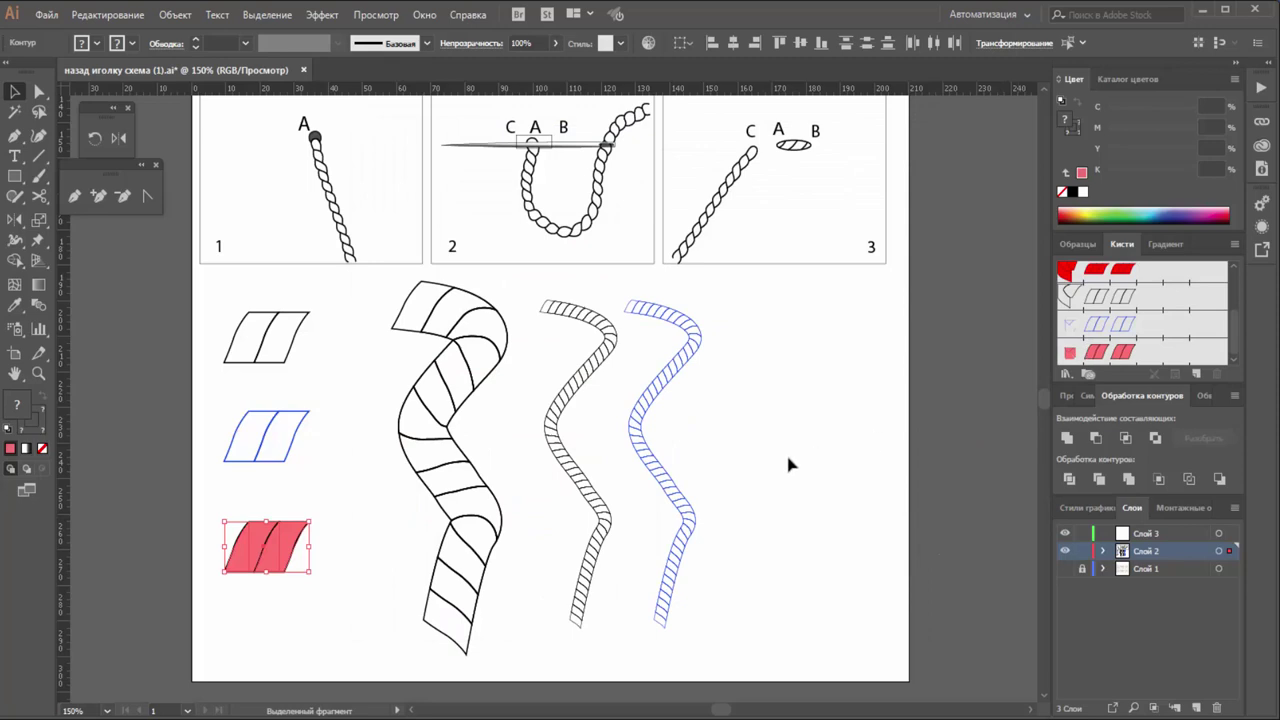
Duplicate the blue rope rightward with the pink pattern brush at 0,5 pt stroke.
left_click_drag(655, 464, 748, 462)
left_click(1140, 352)
left_click(858, 393)
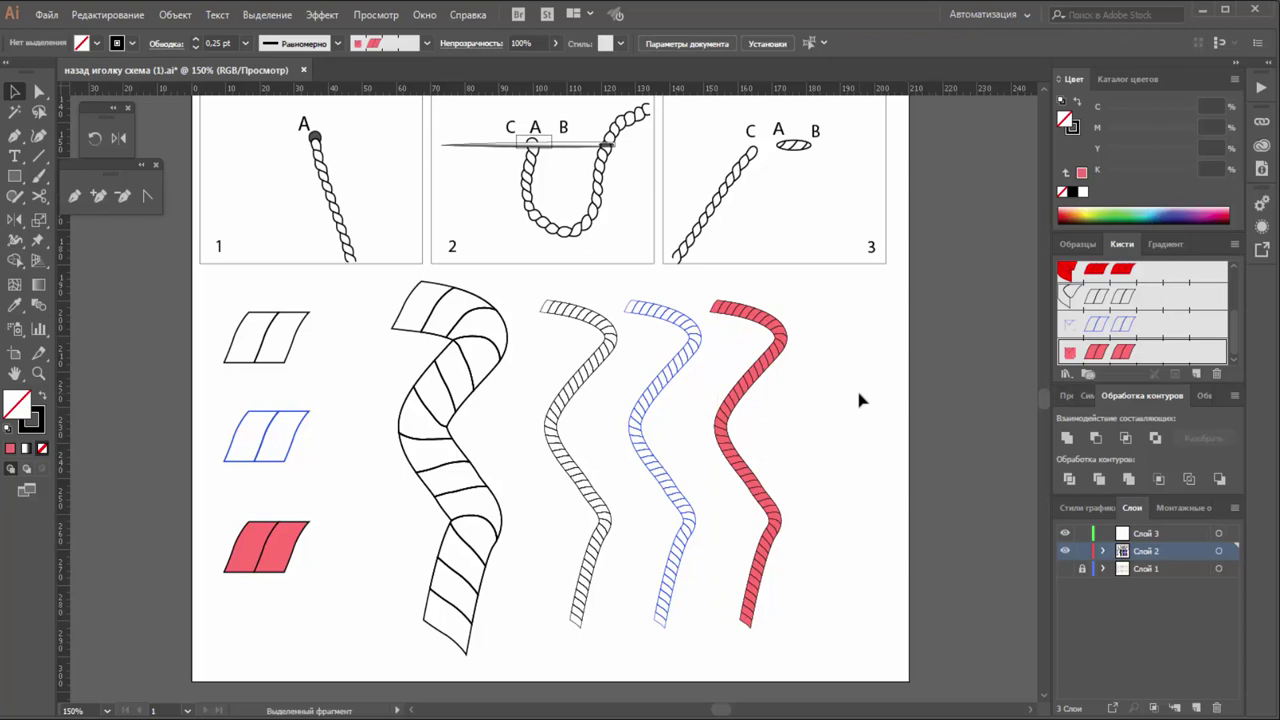
left_click_drag(820, 291, 745, 368)
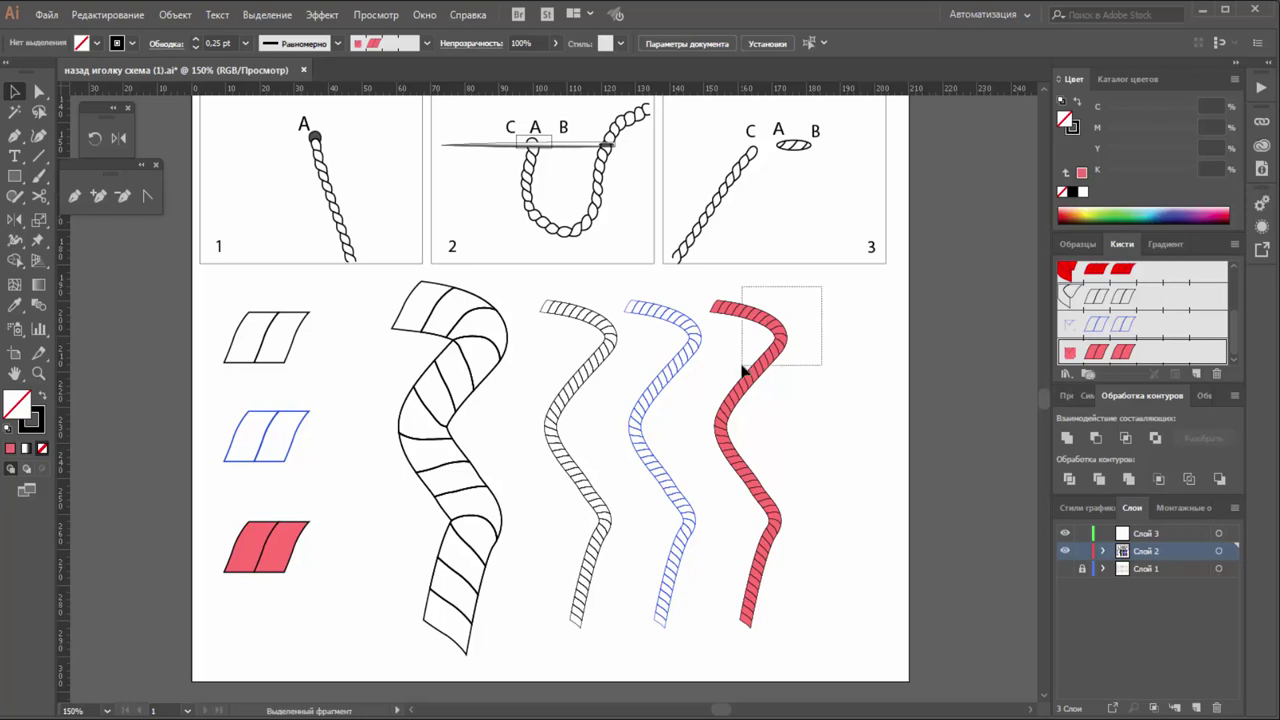
left_click(245, 44)
left_click(260, 80)
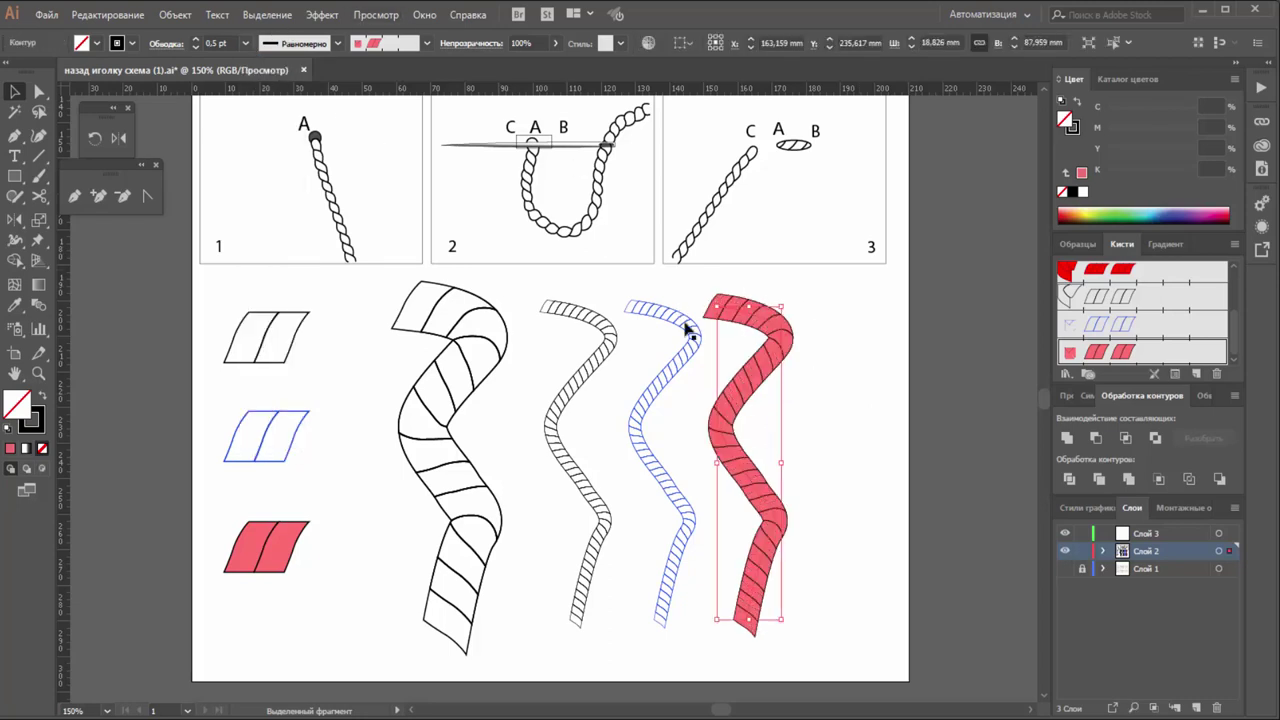
left_click(850, 419)
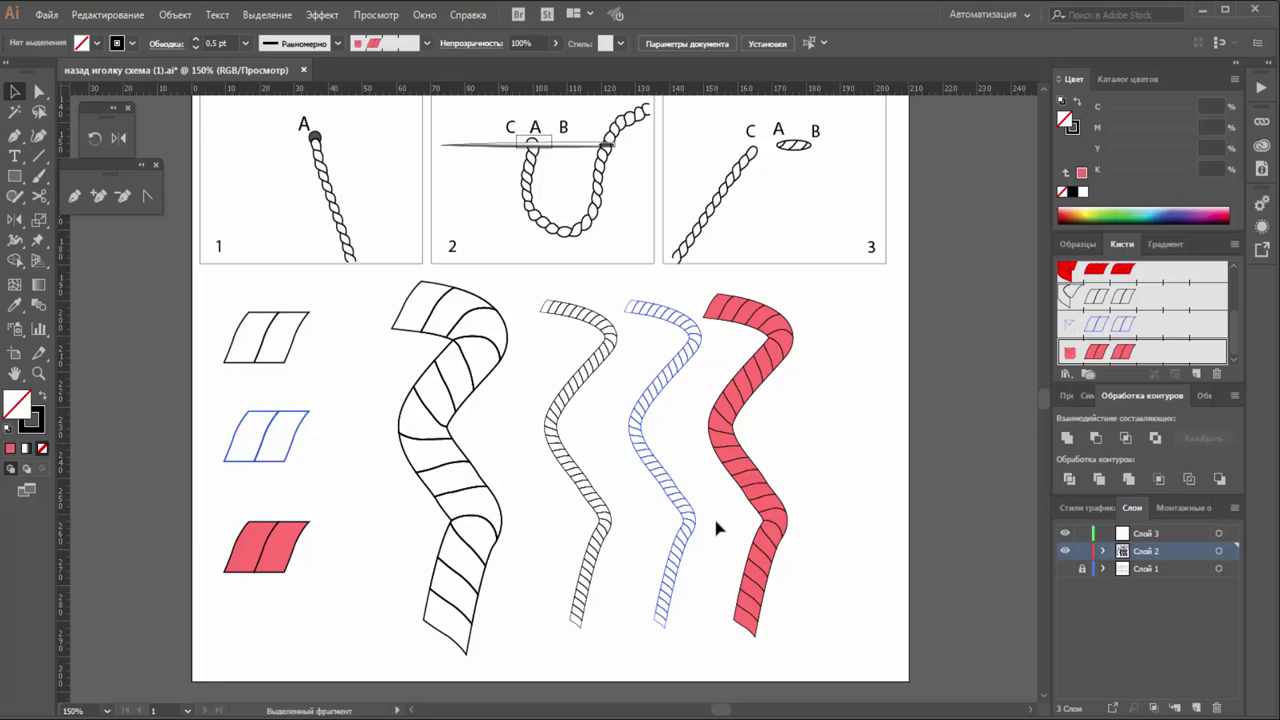
left_click(659, 468)
Zoom in to 400% on the needle's eye and thread loop in diagram 2.
scroll(757, 414, "up", 2)
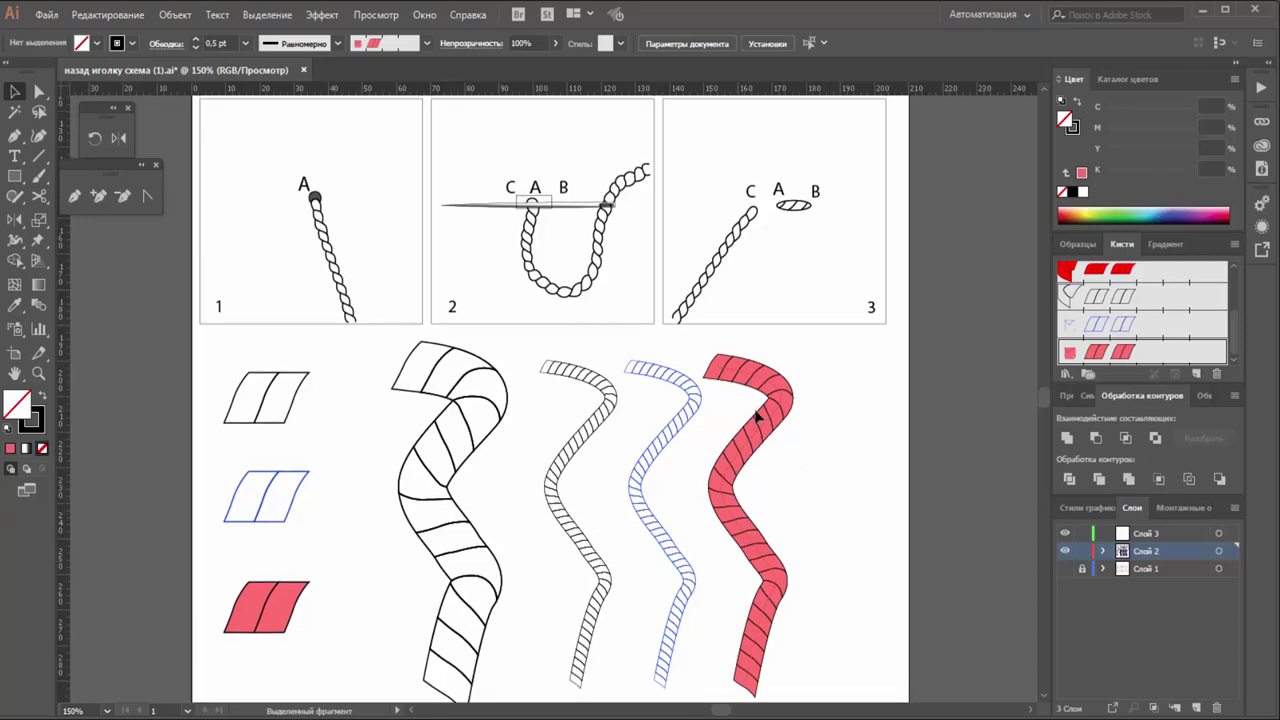
scroll(757, 417, "up", 3)
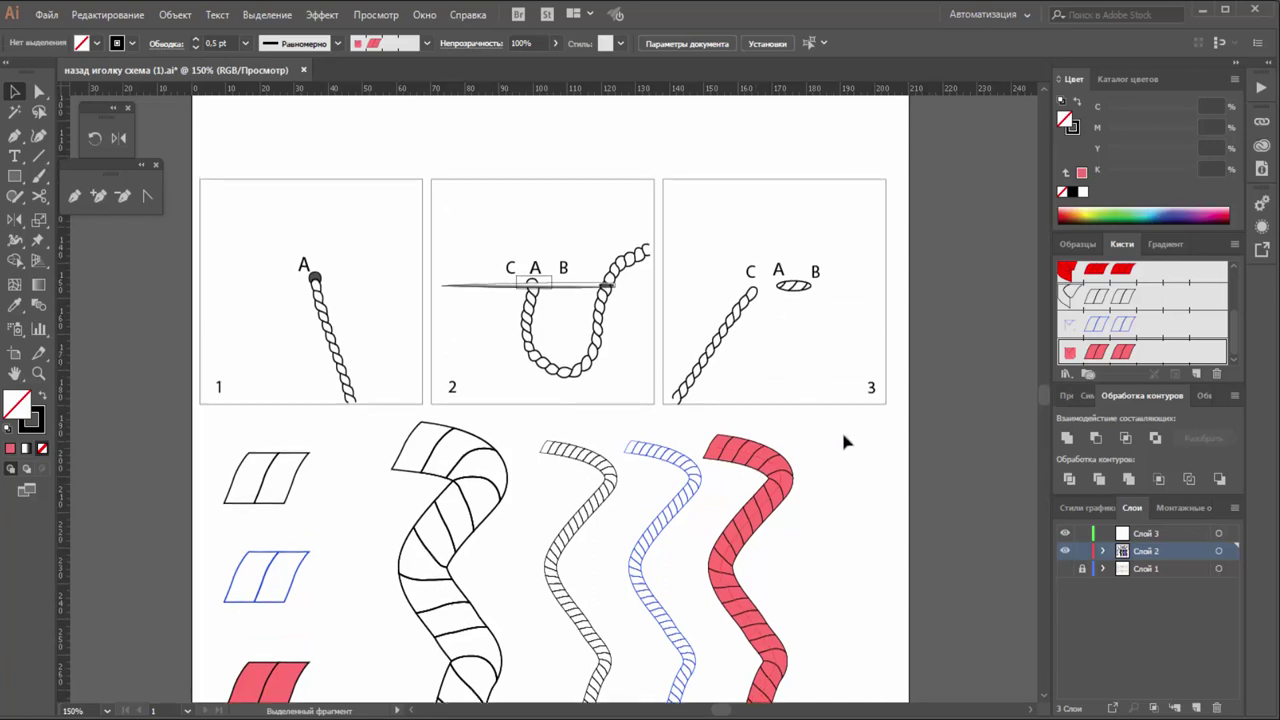
left_click(38, 374)
left_click(530, 300)
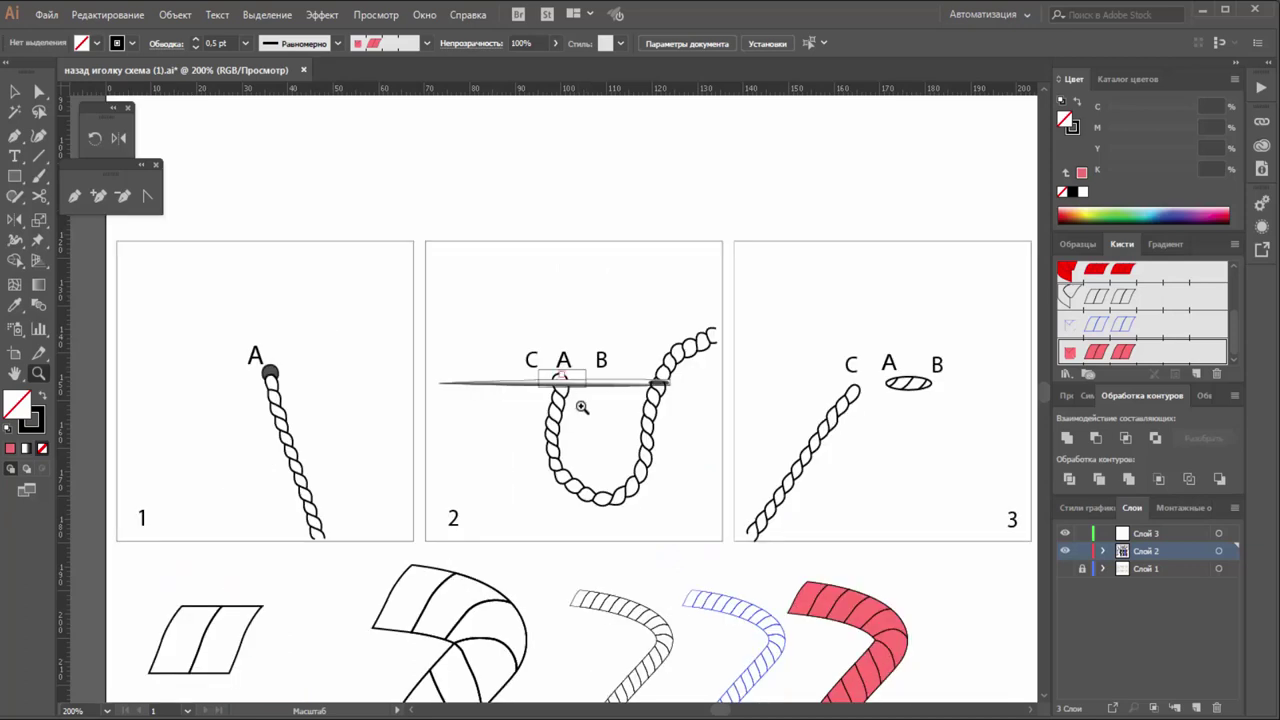
left_click(582, 407)
left_click(544, 380)
scroll(625, 390, "up", 3)
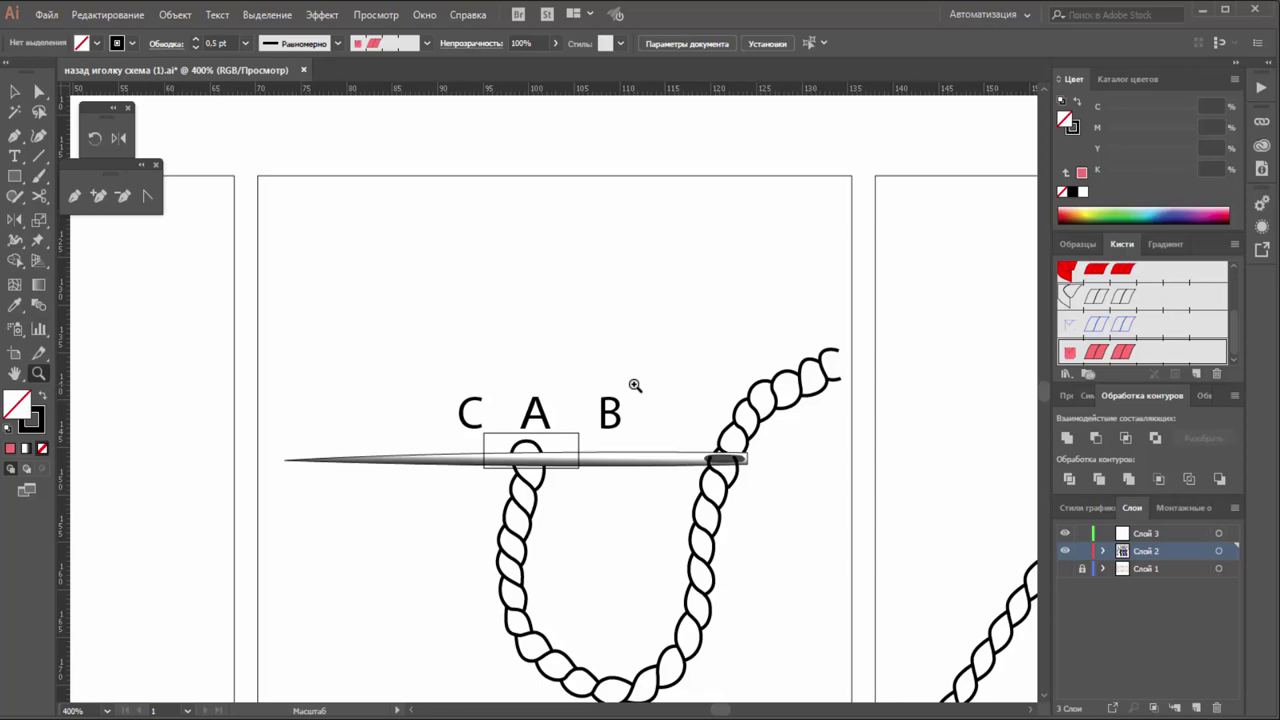
scroll(634, 385, "up", 1)
scroll(391, 346, "up", 1)
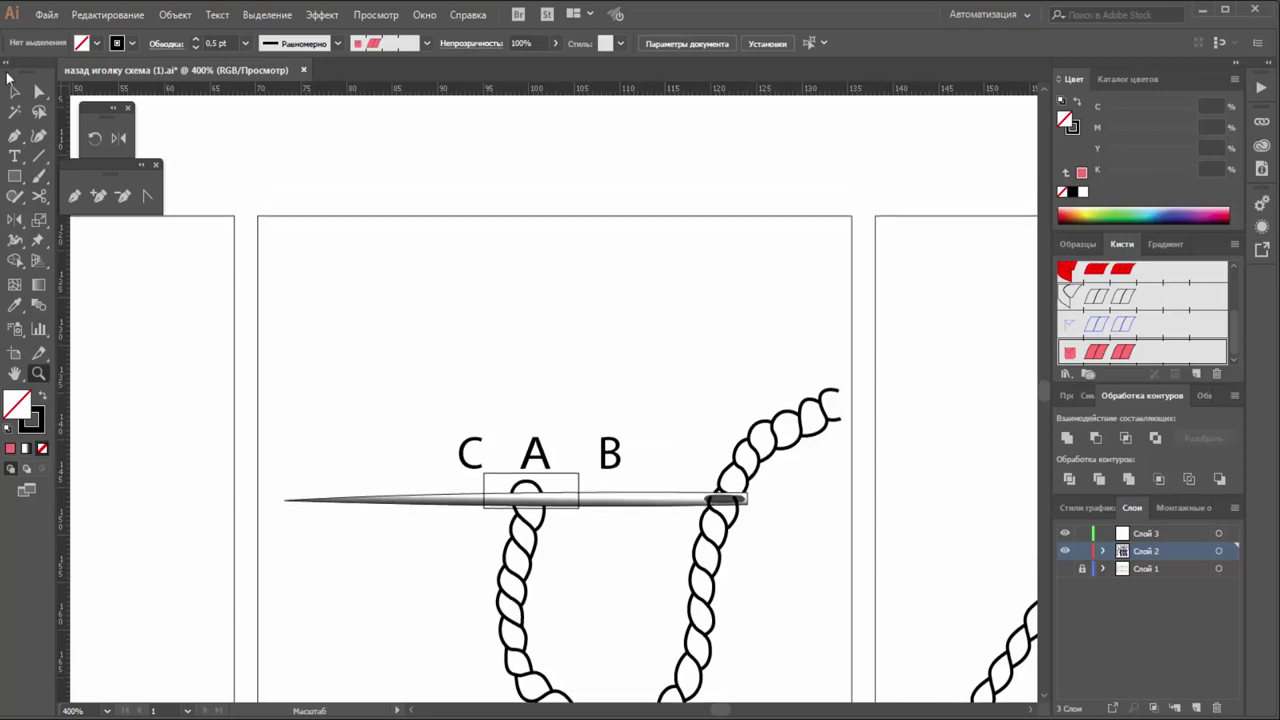
Place a copy of diagram 2's needle above the stitch diagrams.
left_click(18, 97)
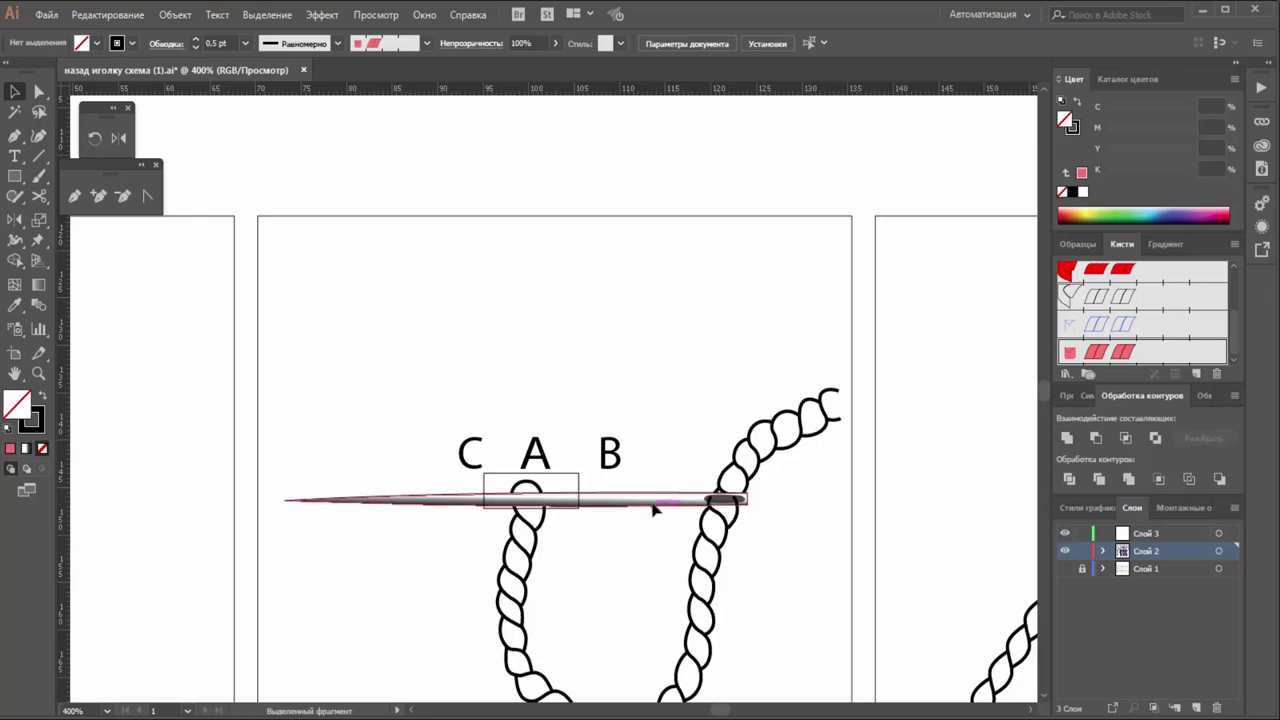
left_click(742, 505)
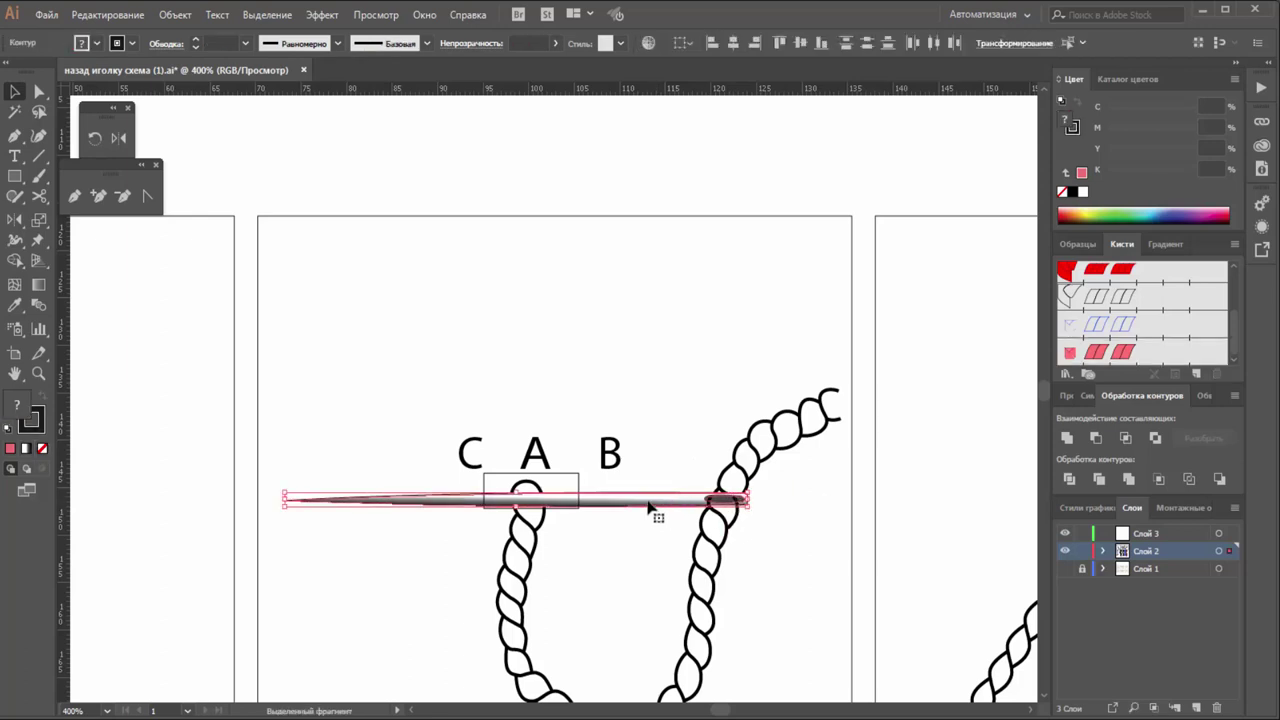
left_click_drag(651, 505, 700, 166)
left_click(849, 150)
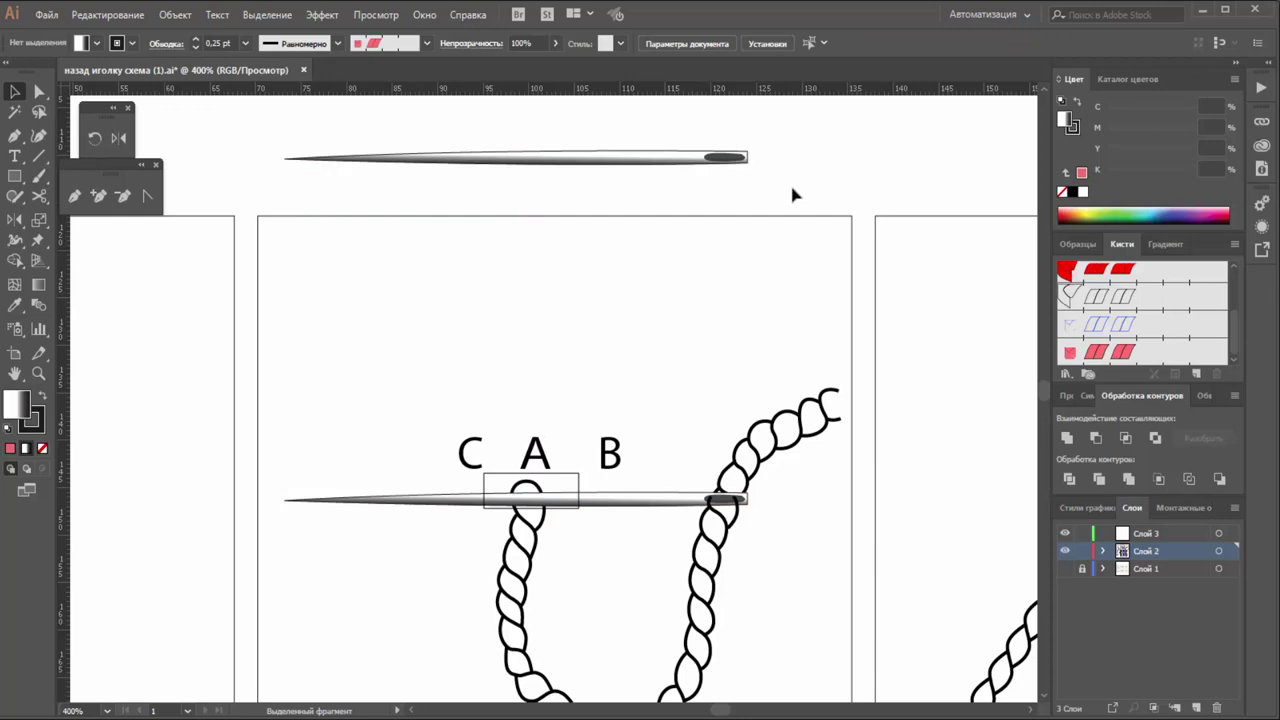
scroll(794, 176, "up", 1)
scroll(794, 176, "up", 4)
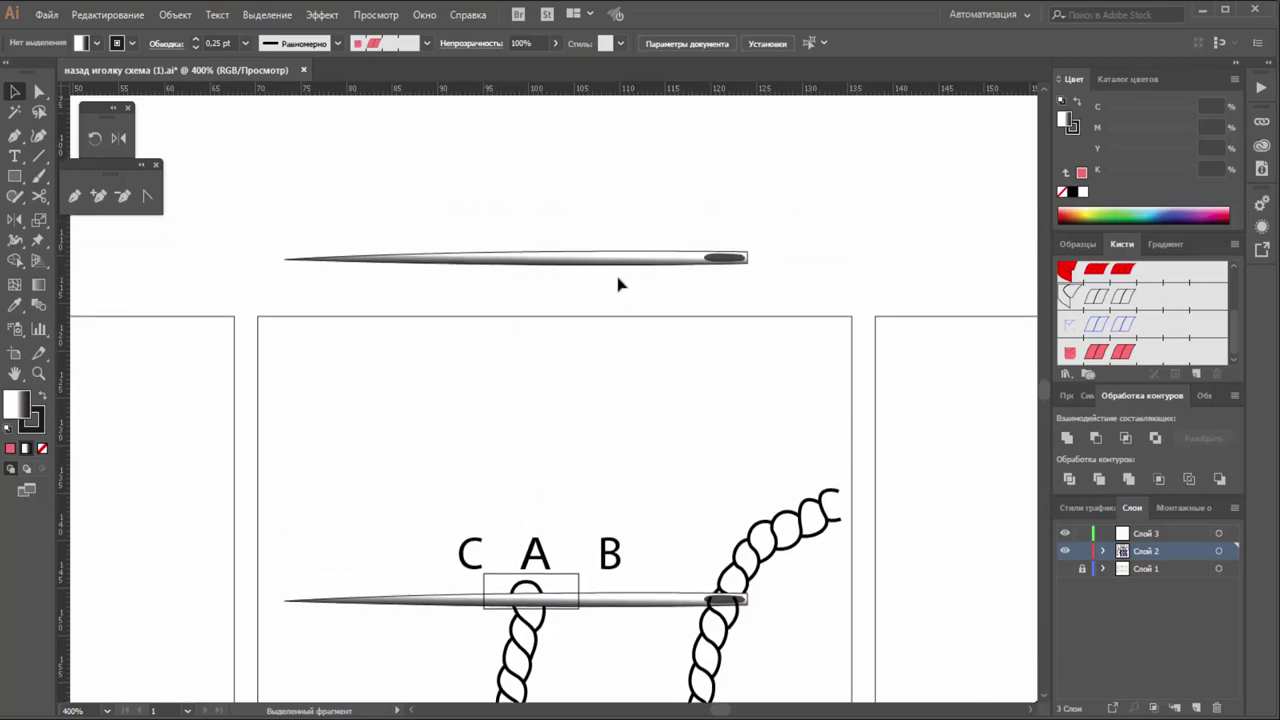
Divide the needle with a rectangle over its middle, ungroup, and delete the middle section.
left_click(14, 176)
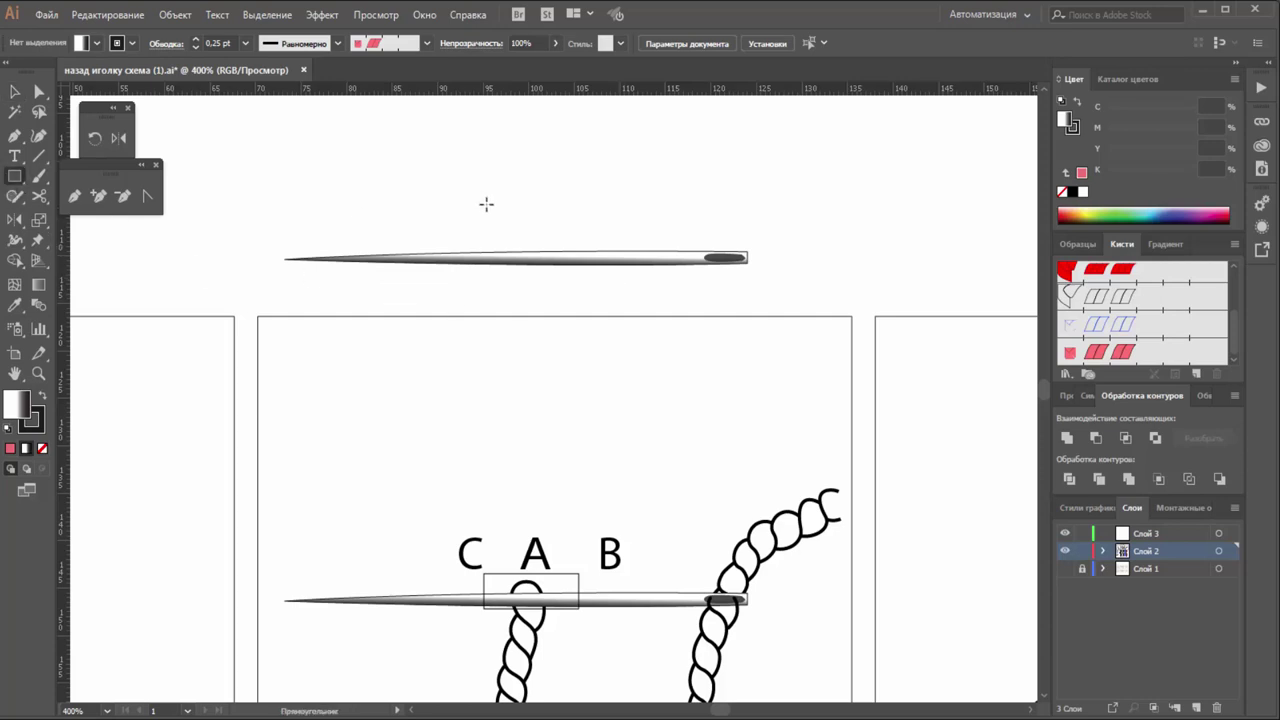
left_click_drag(520, 229, 645, 285)
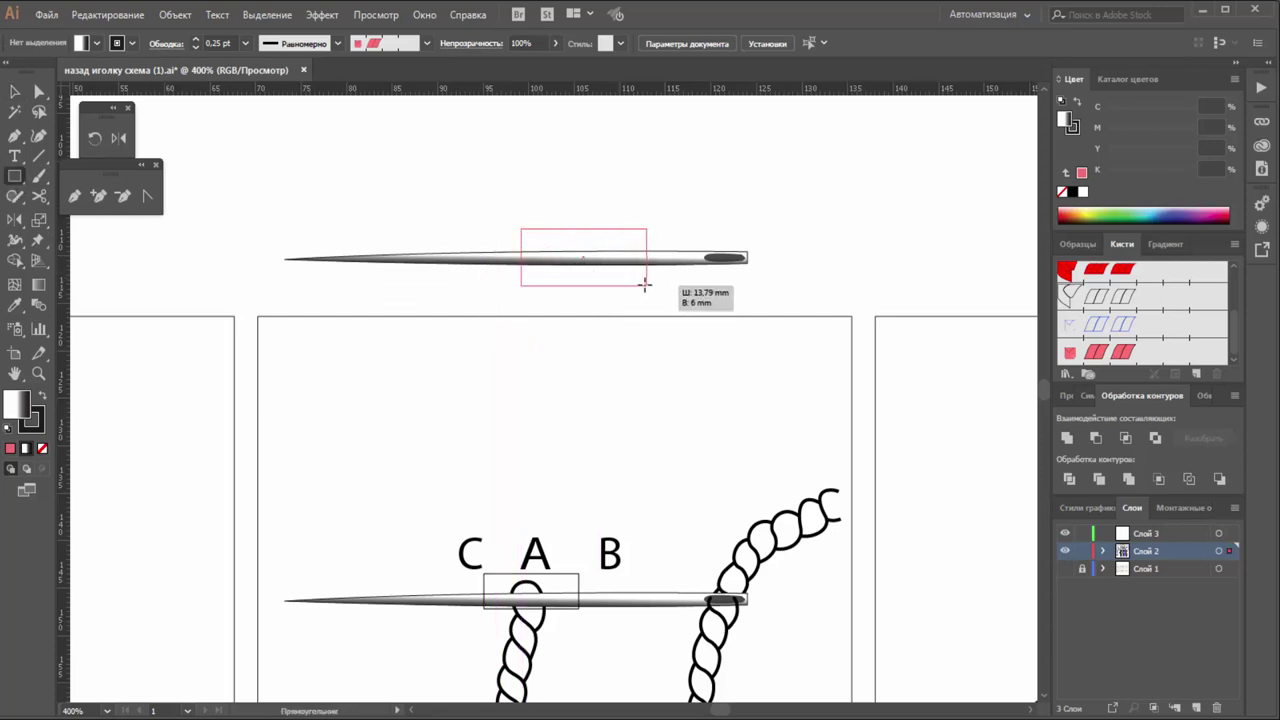
left_click(12, 93)
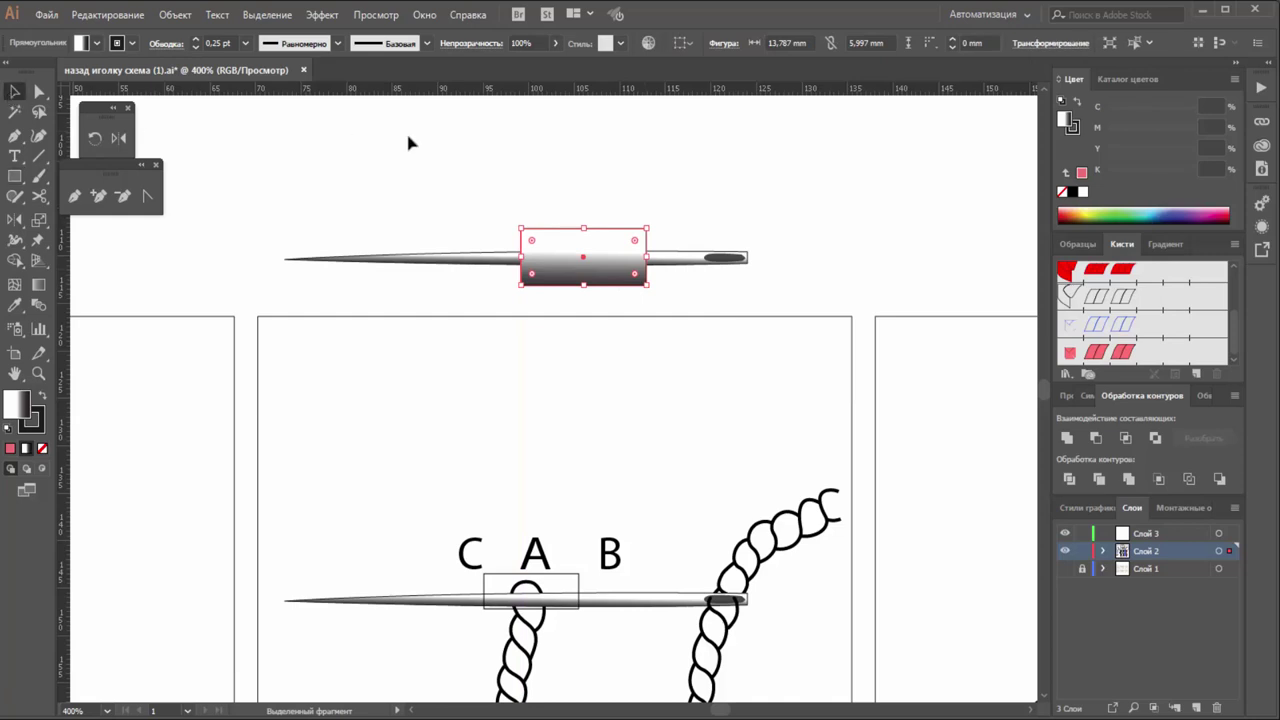
left_click_drag(470, 186, 605, 300)
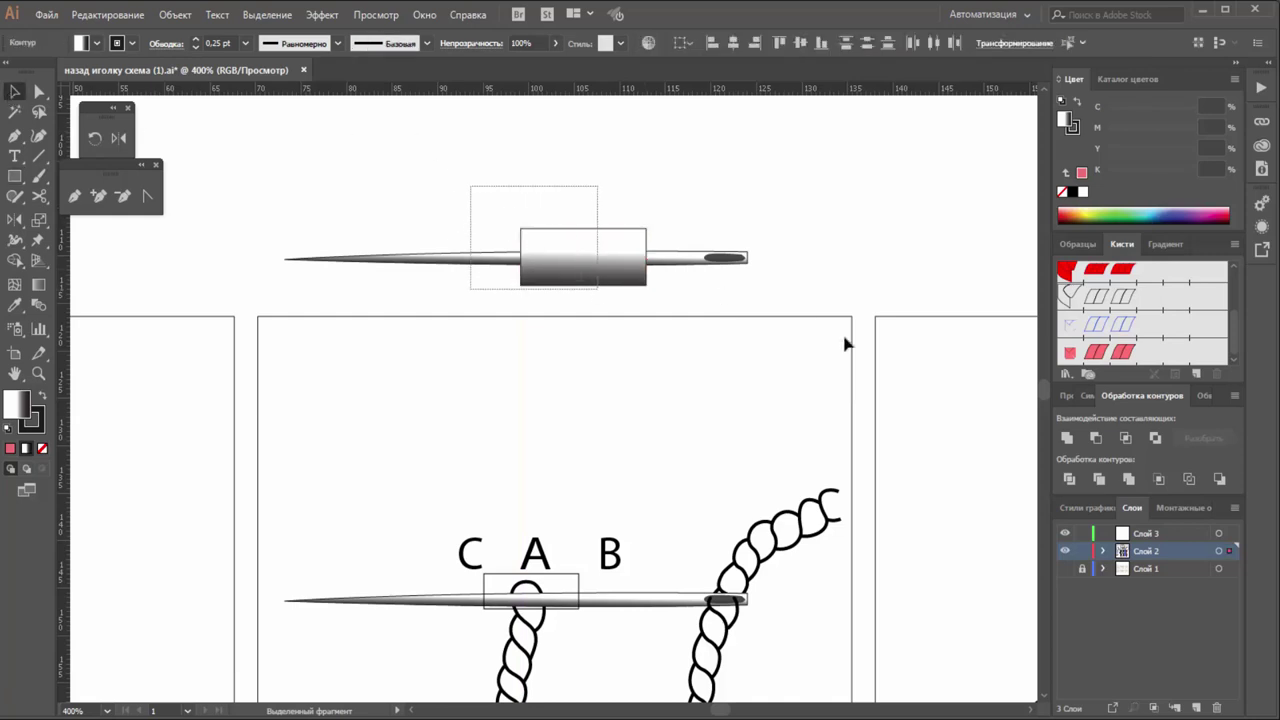
left_click(1070, 482)
right_click(568, 237)
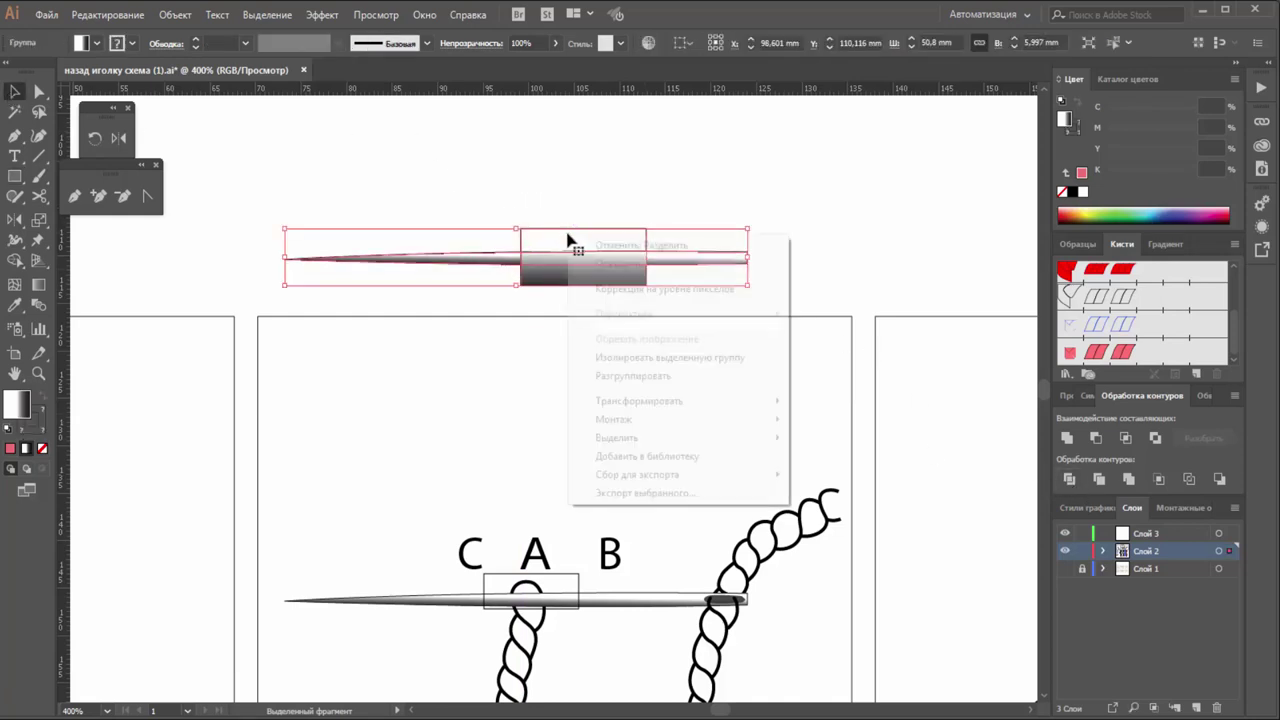
left_click(604, 376)
left_click(780, 237)
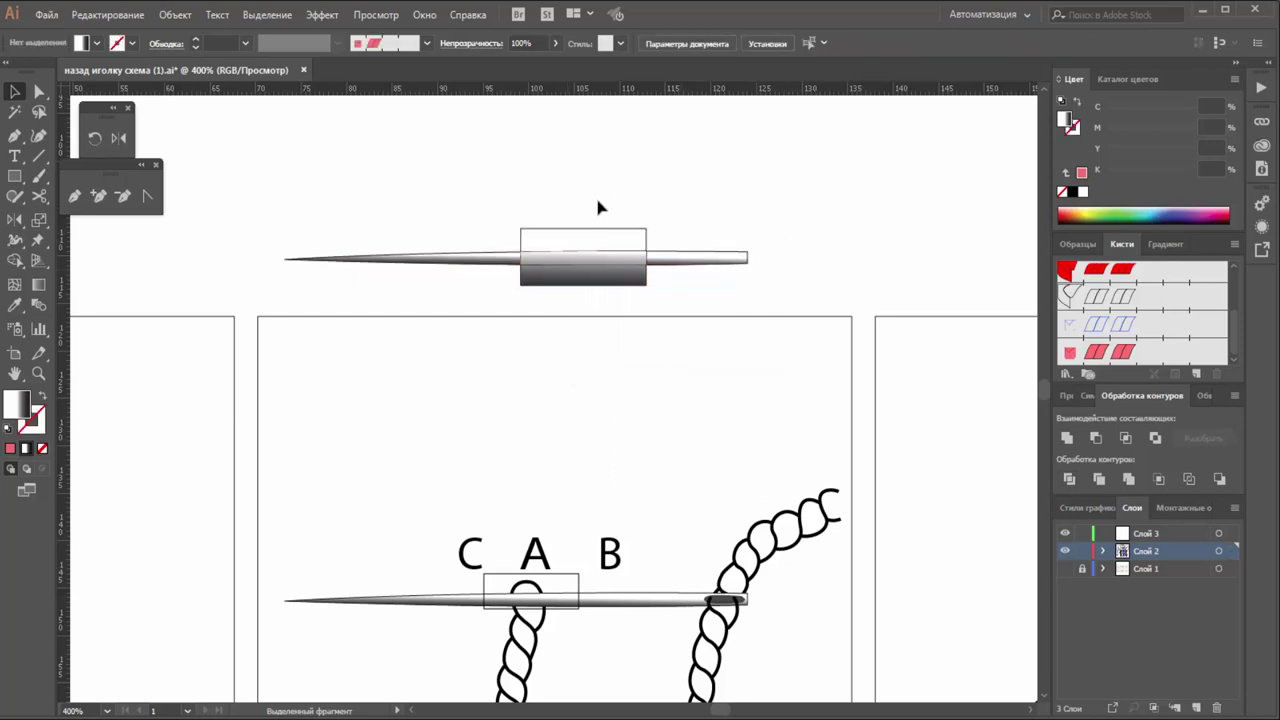
left_click(576, 283)
key("Delete")
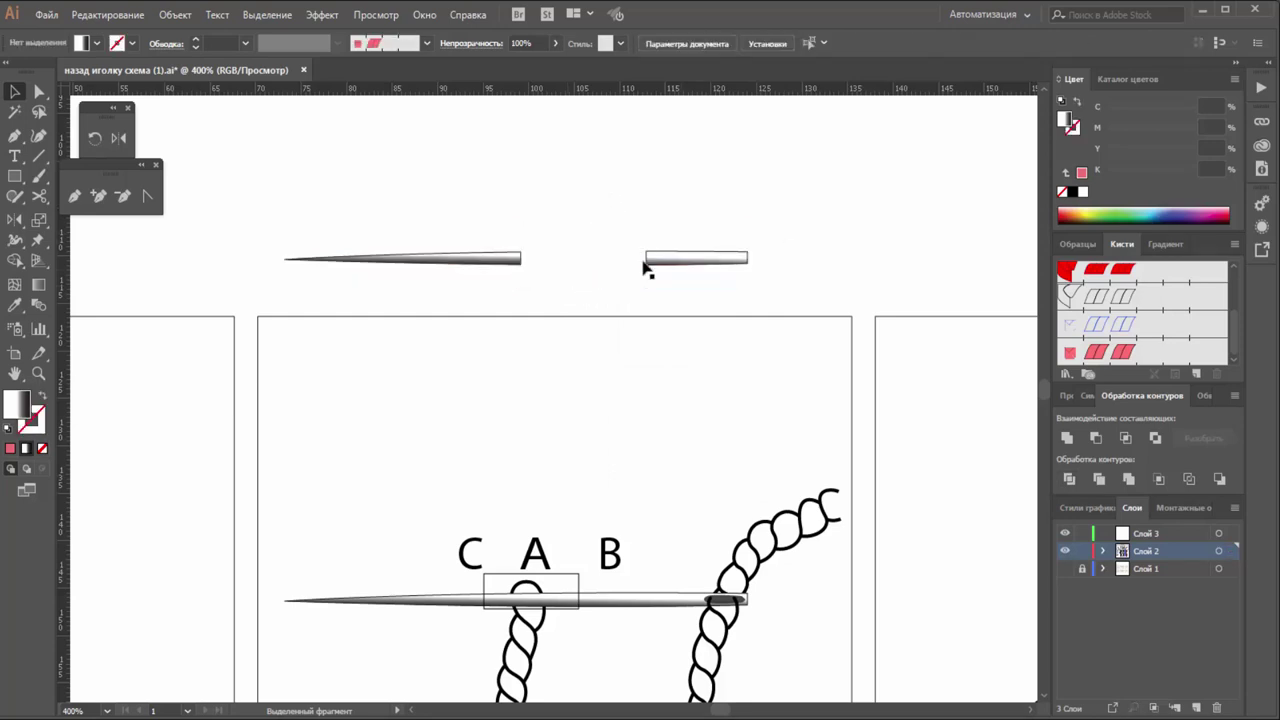
Send the eye piece to the back and group the eye and point pieces separately.
left_click(659, 262)
right_click(659, 262)
mouse_move(706, 525)
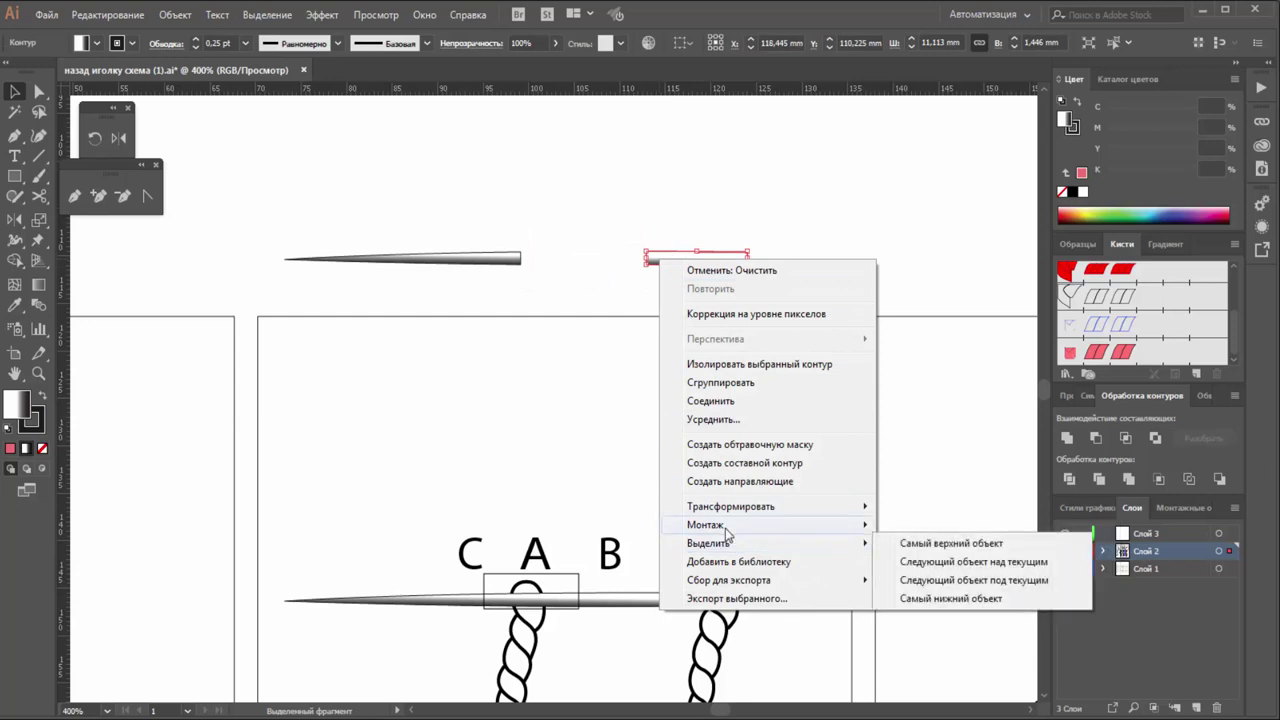
left_click(920, 580)
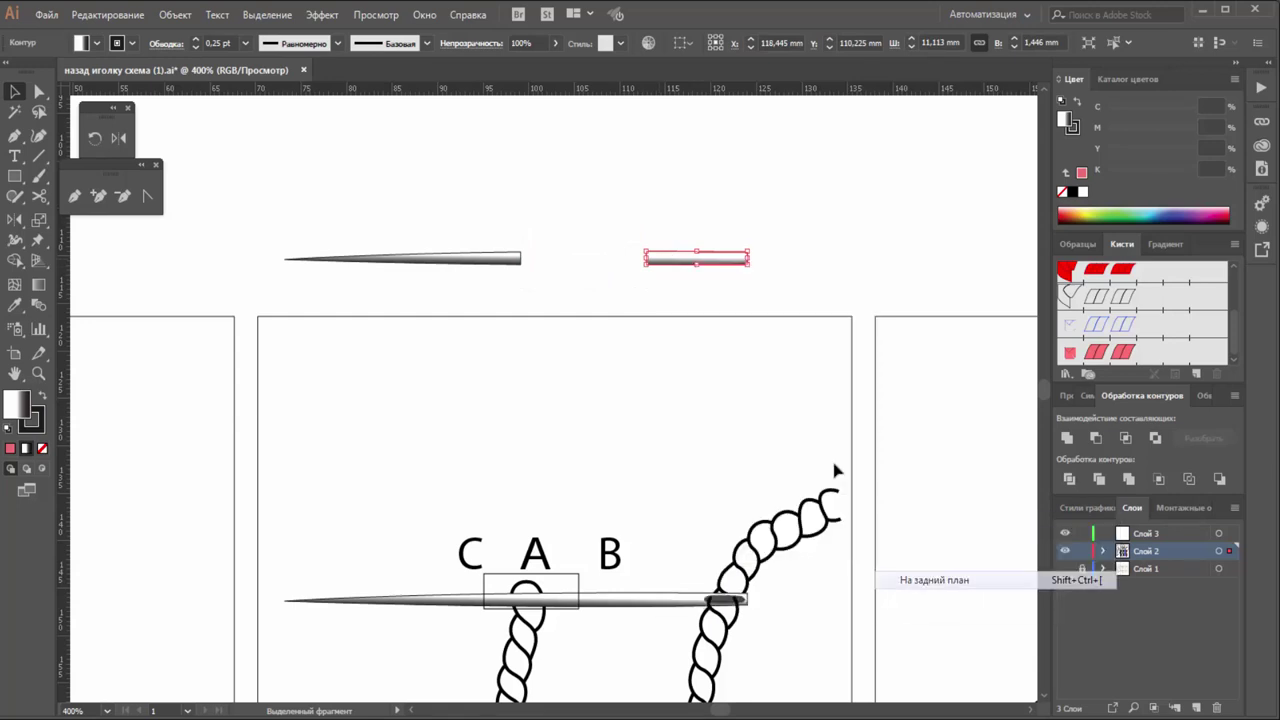
left_click(829, 262)
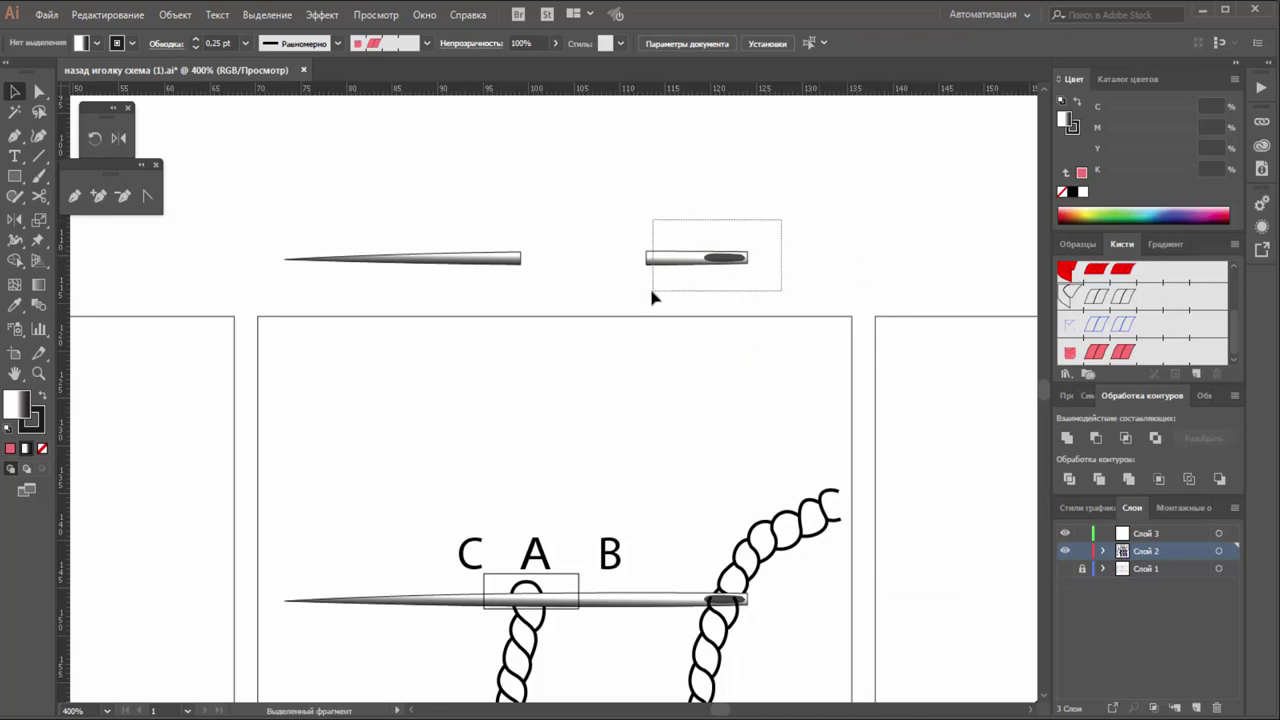
left_click_drag(785, 220, 652, 290)
right_click(676, 258)
left_click(728, 363)
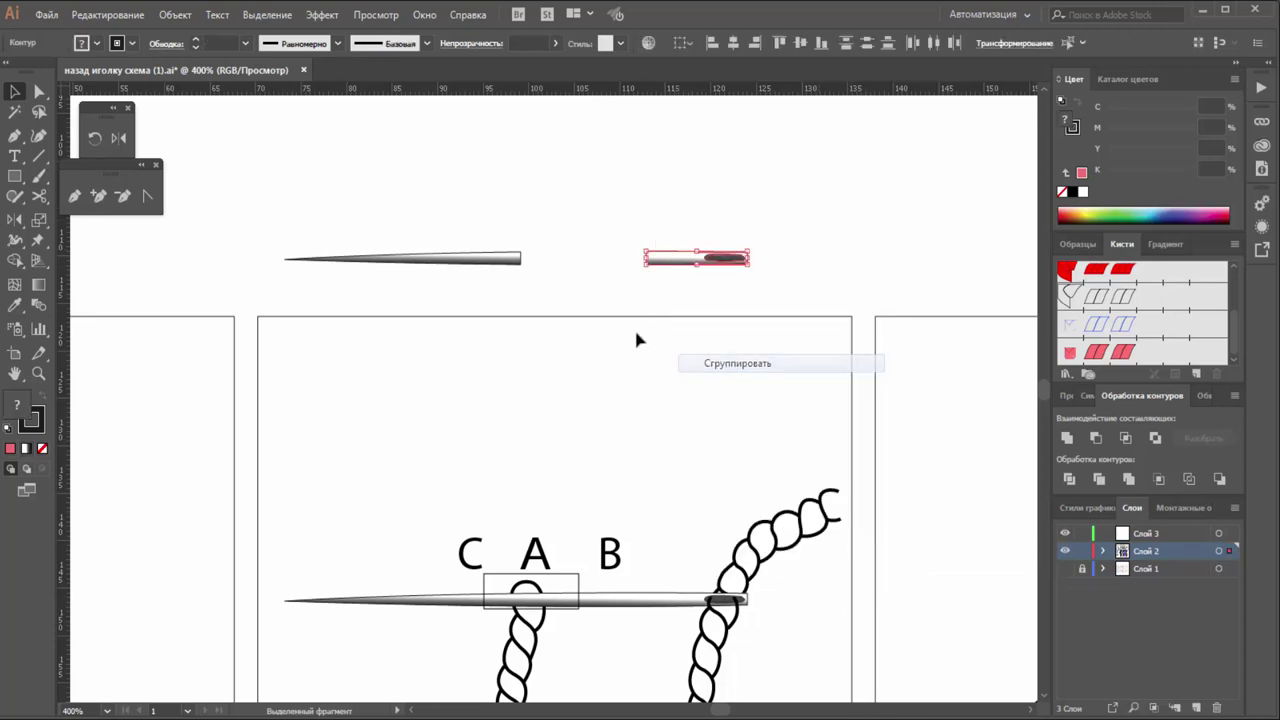
left_click_drag(560, 234, 458, 272)
right_click(460, 271)
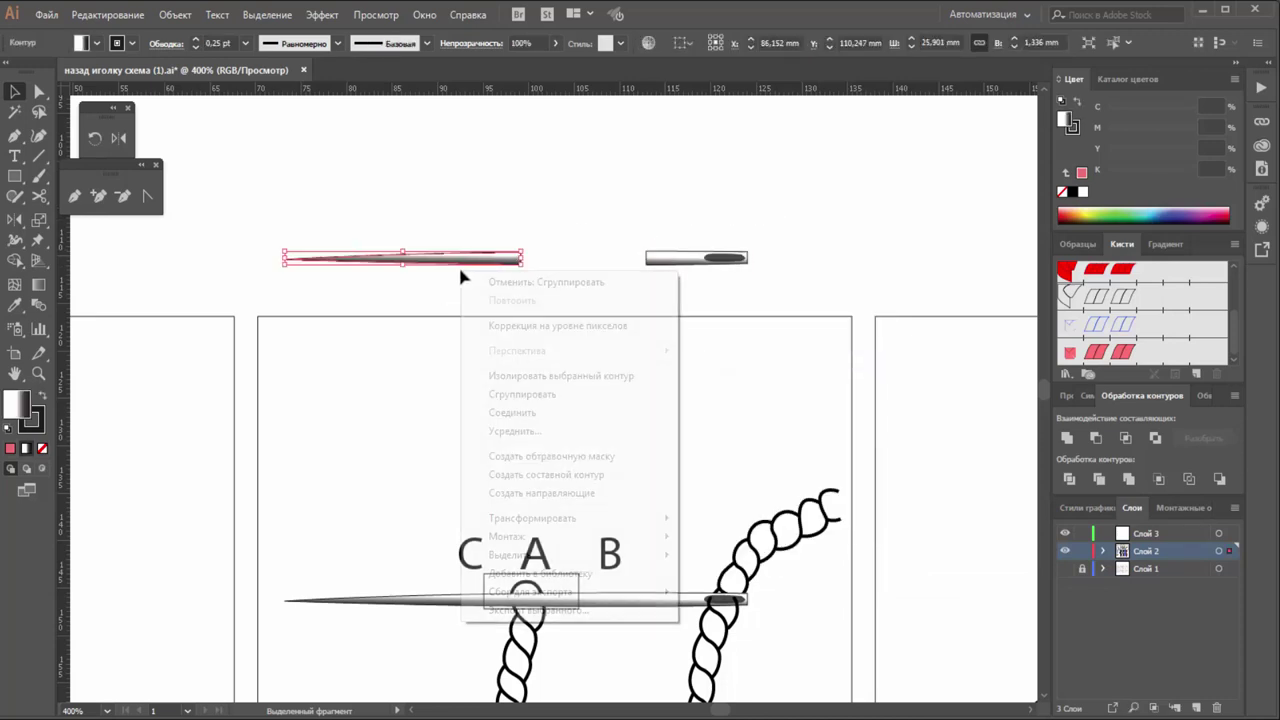
left_click(530, 394)
left_click(614, 217)
scroll(614, 217, "down", 3)
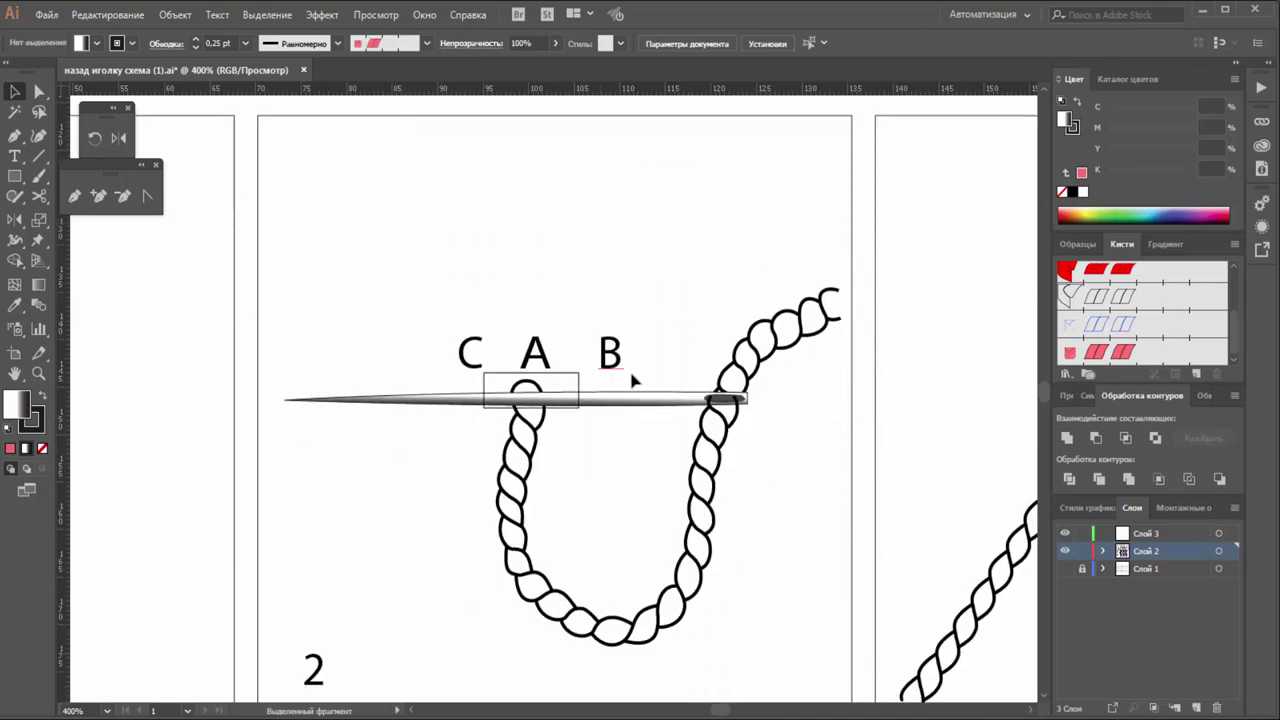
Move both split needle pieces higher, clear of the stitch panels.
scroll(637, 366, "up", 2)
key("z")
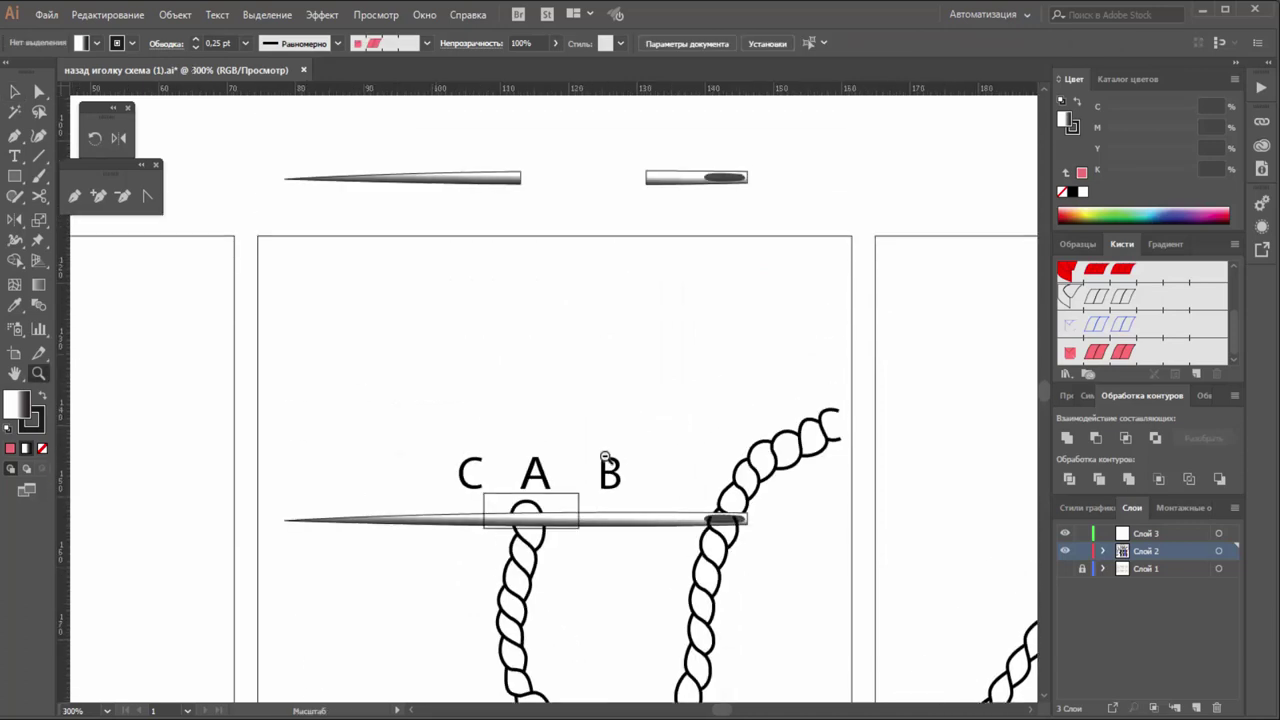
left_click(606, 460, "alt")
left_click(543, 457, "alt")
left_click(523, 449, "alt")
left_click(648, 378, "alt")
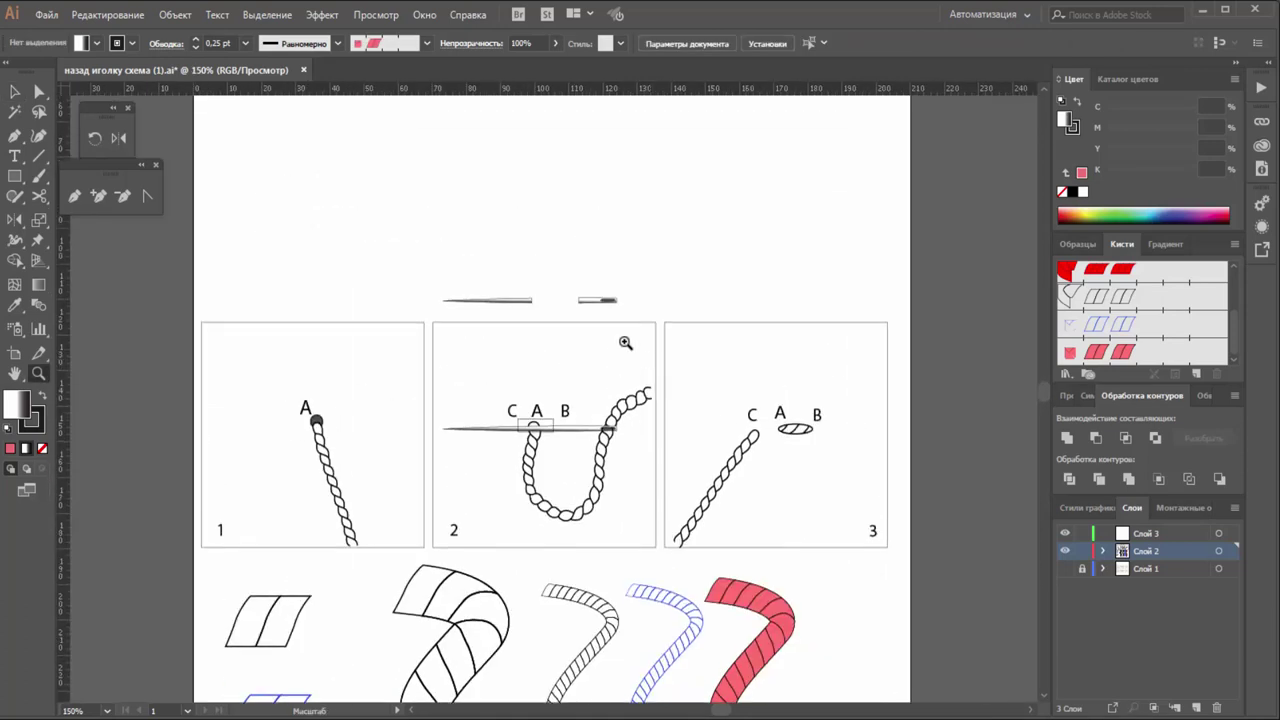
key("v")
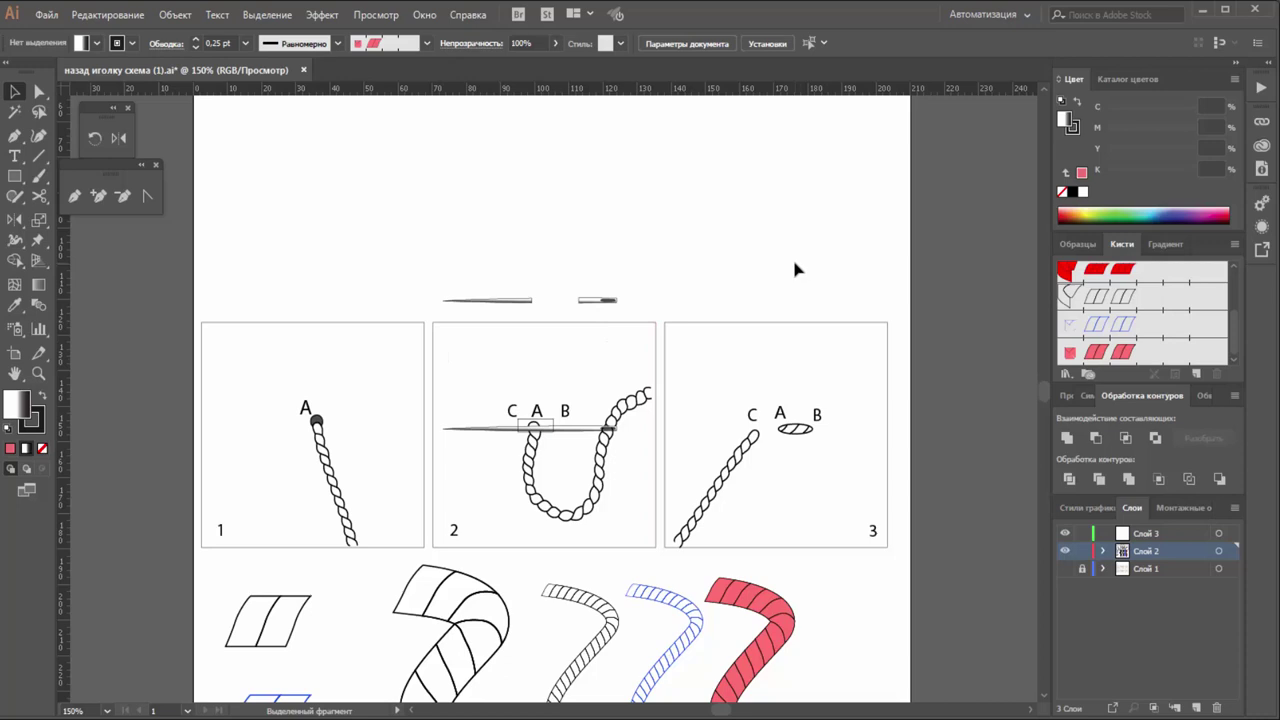
mouse_move(688, 250)
left_mouse_down()
mouse_move(450, 315)
mouse_move(521, 193)
left_mouse_up()
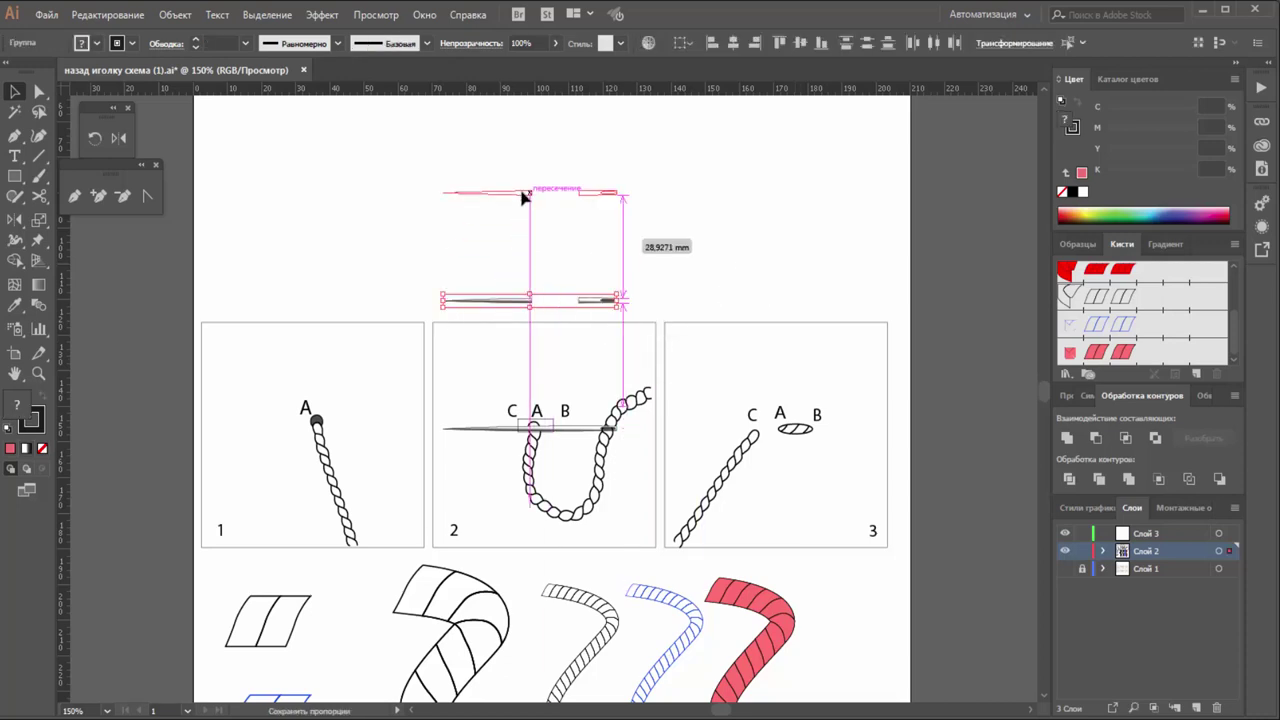
left_click(566, 291)
Zoom in to 300% on the needle pieces.
key("z")
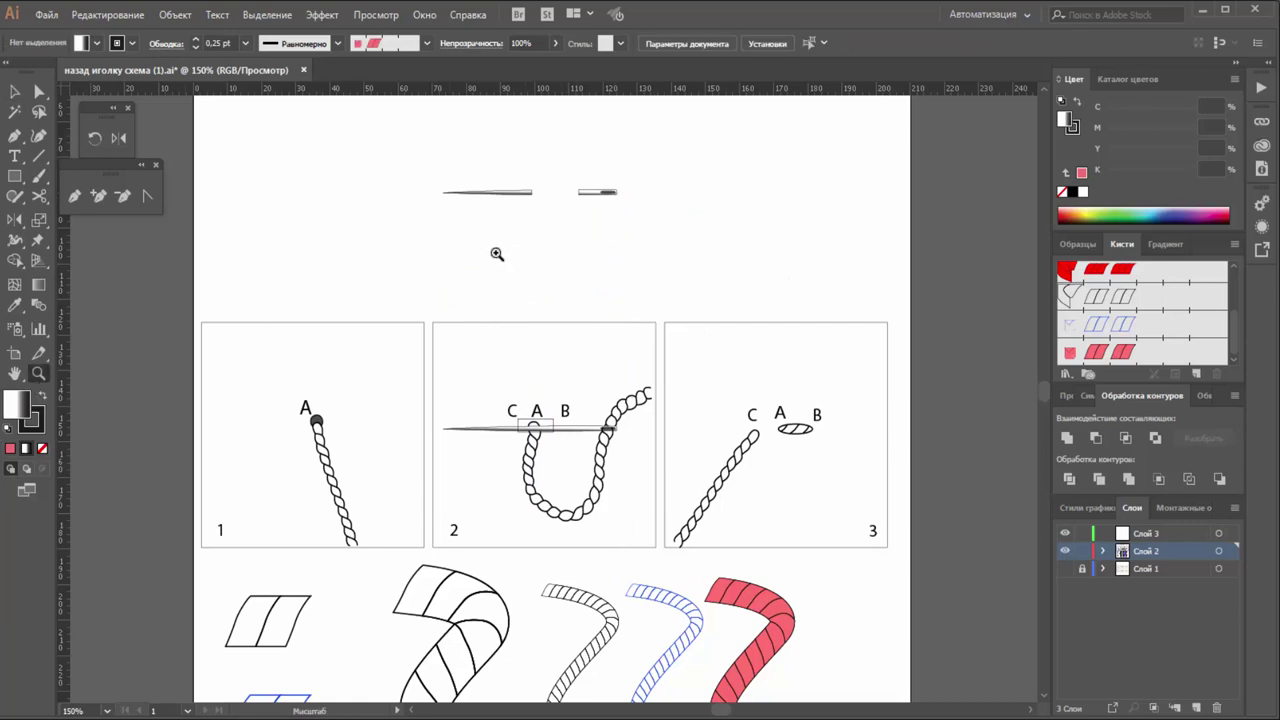
left_click(637, 235)
left_click(580, 277)
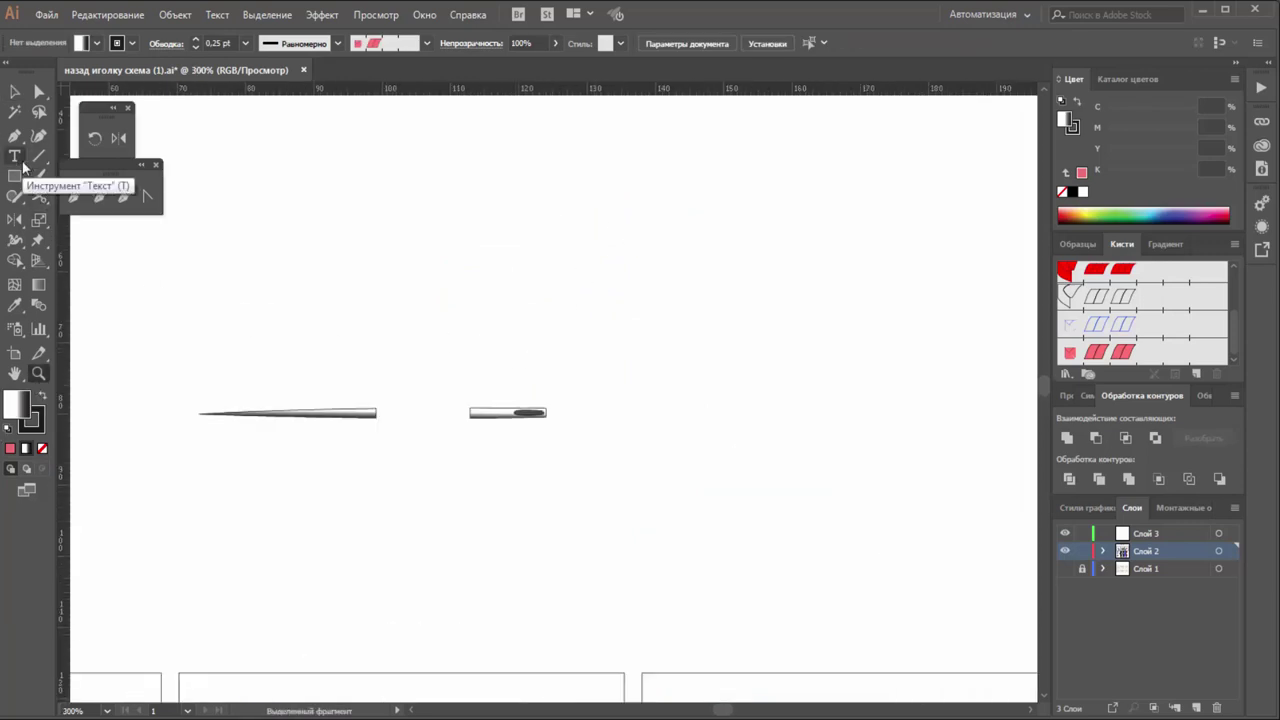
Draw a curved thread path up to the needle eye with fill set to None.
left_click(15, 135)
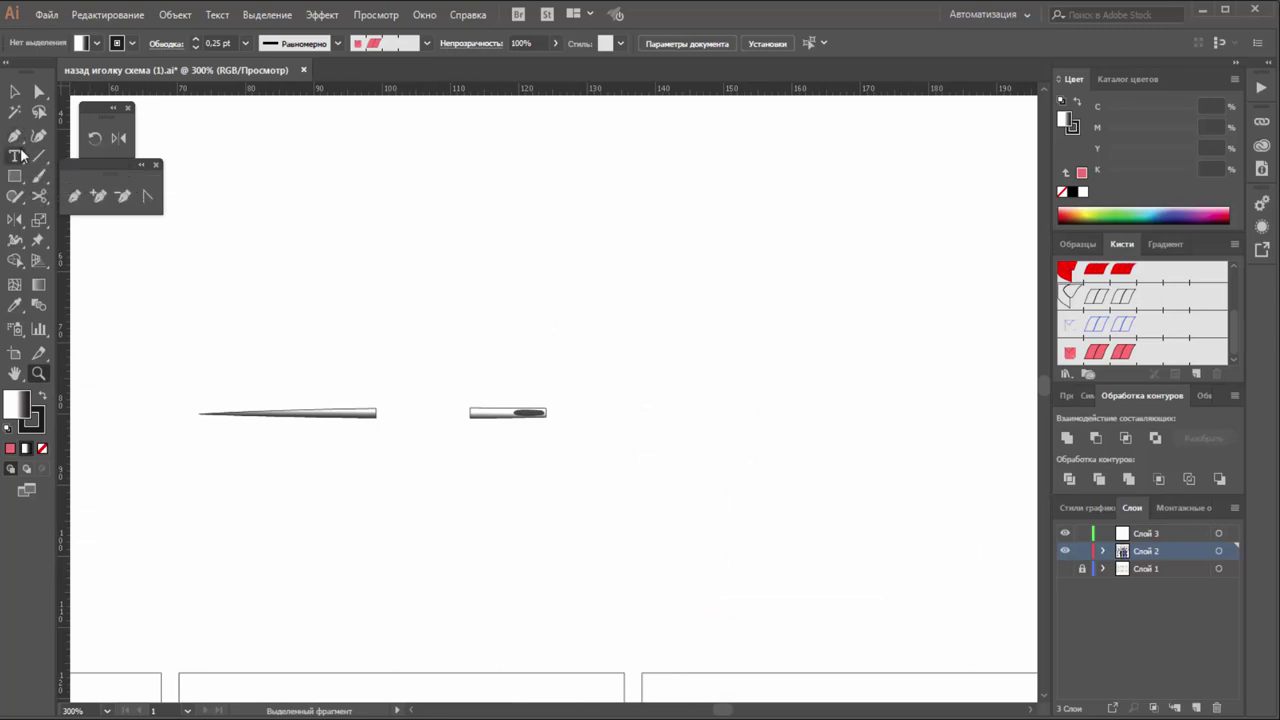
left_click(622, 550)
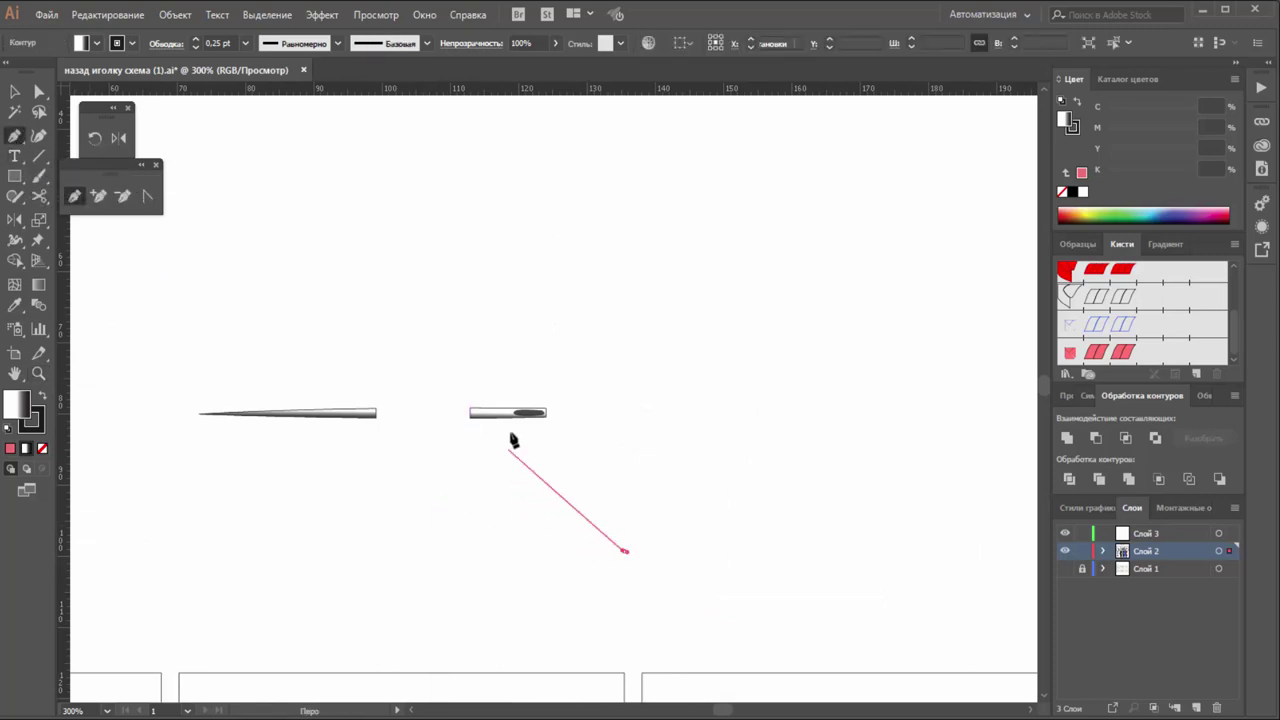
mouse_move(529, 490)
left_mouse_down()
mouse_move(528, 423)
mouse_move(528, 448)
left_mouse_up()
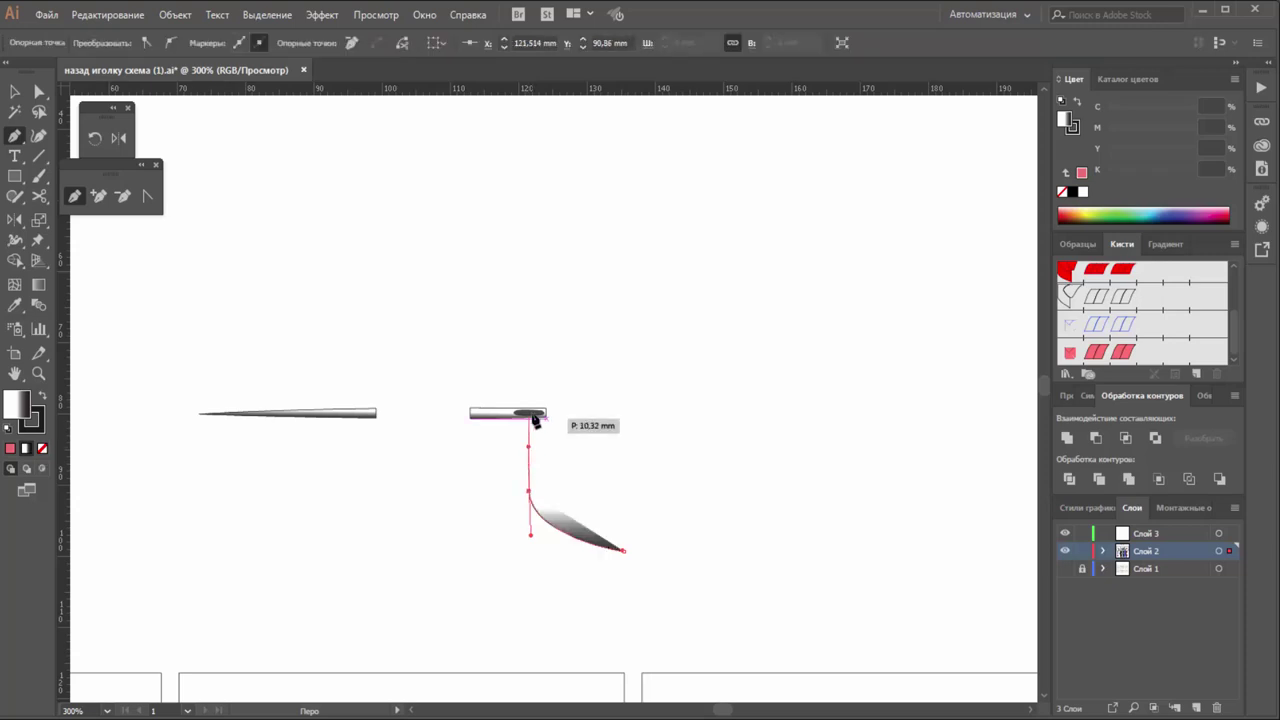
left_click(528, 412)
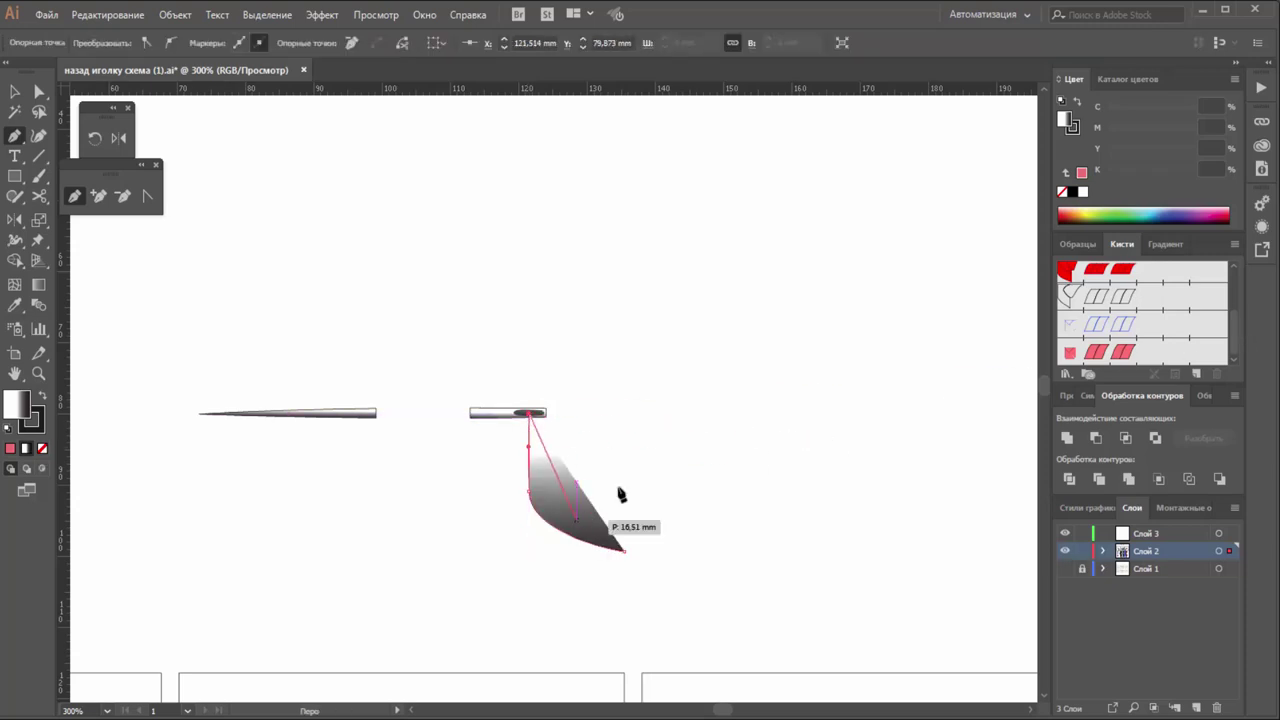
left_click(666, 466, "ctrl")
left_click(14, 91)
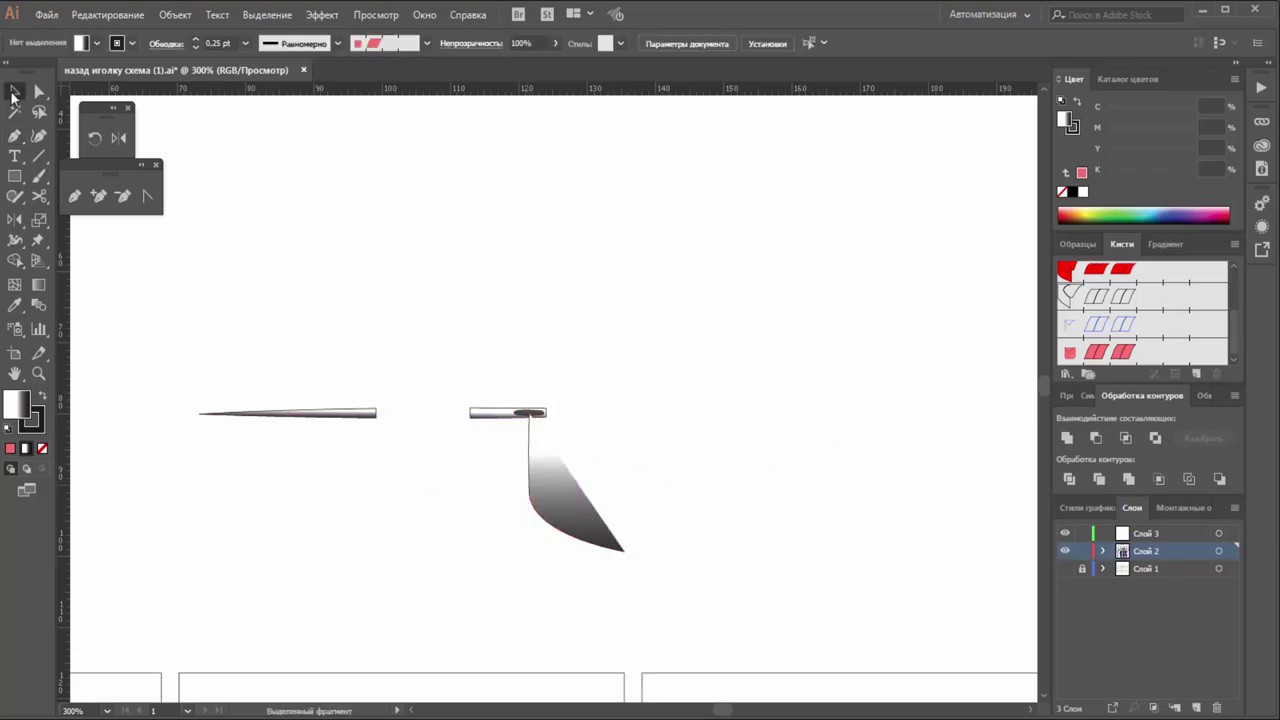
left_click(555, 485)
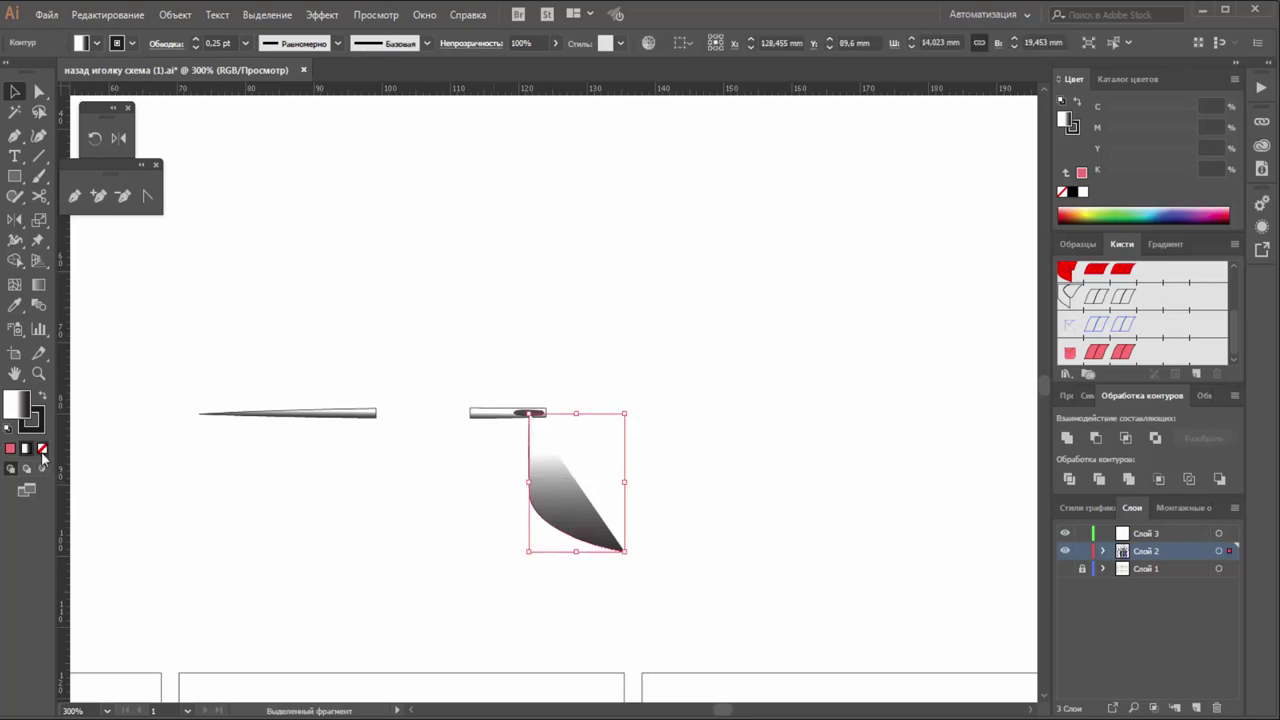
left_click(42, 448)
Stroke the thread with the red rope pattern brush at 0,25 pt.
left_click(1152, 355)
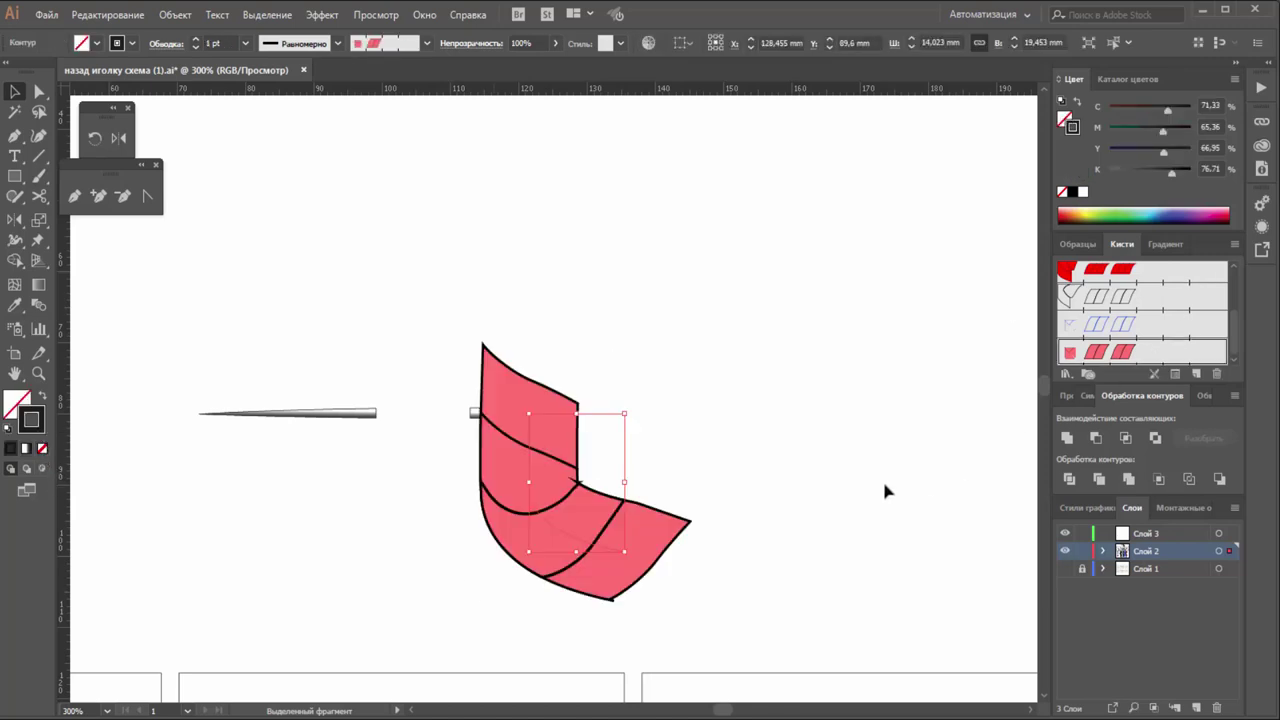
left_click(246, 43)
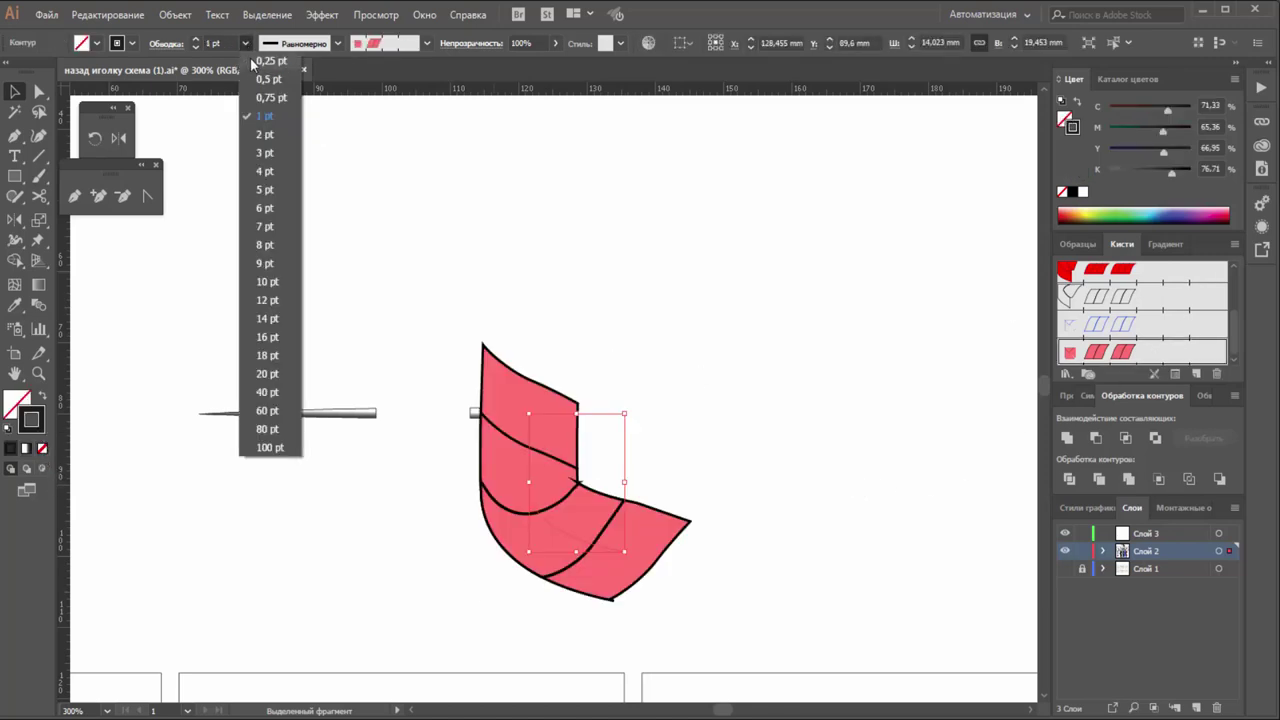
left_click(268, 60)
Rotate the thread about 25° and shift it so it hangs from the eye.
left_click_drag(555, 472, 533, 463)
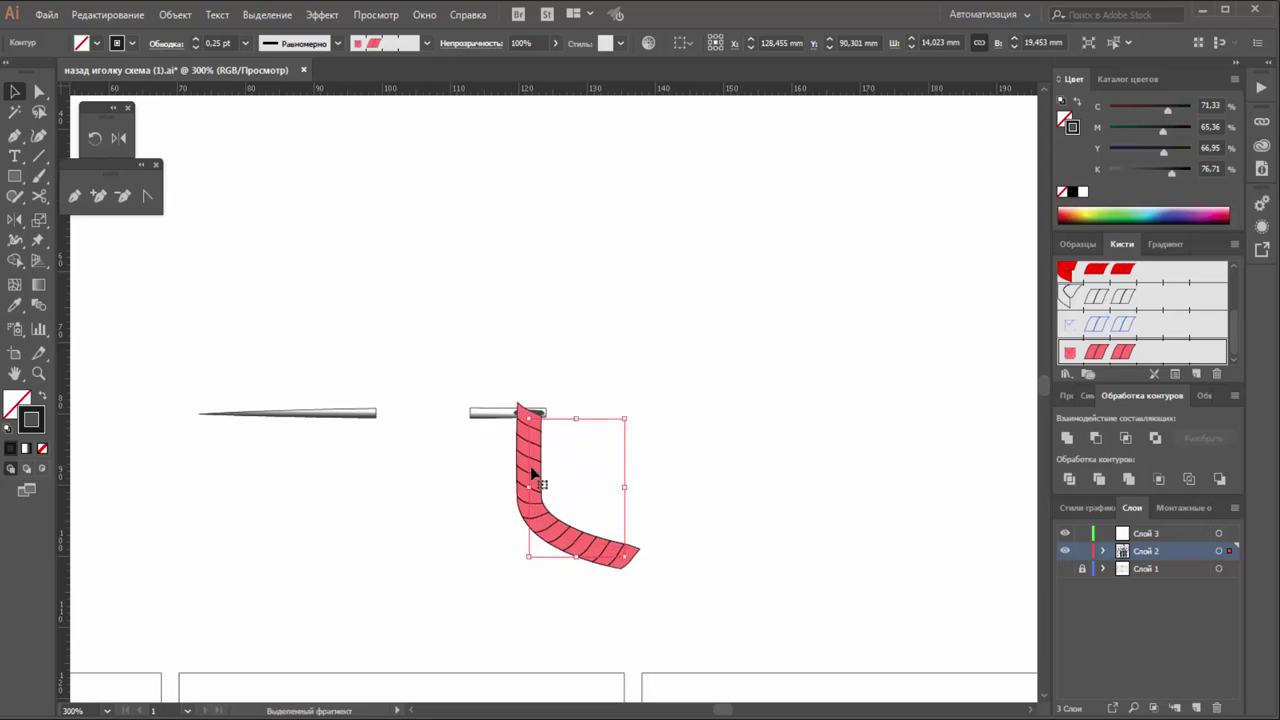
mouse_move(631, 565)
left_mouse_down()
mouse_move(663, 543)
mouse_move(715, 552)
left_mouse_up()
mouse_move(507, 478)
left_mouse_down()
mouse_move(538, 442)
mouse_move(545, 455)
left_mouse_up()
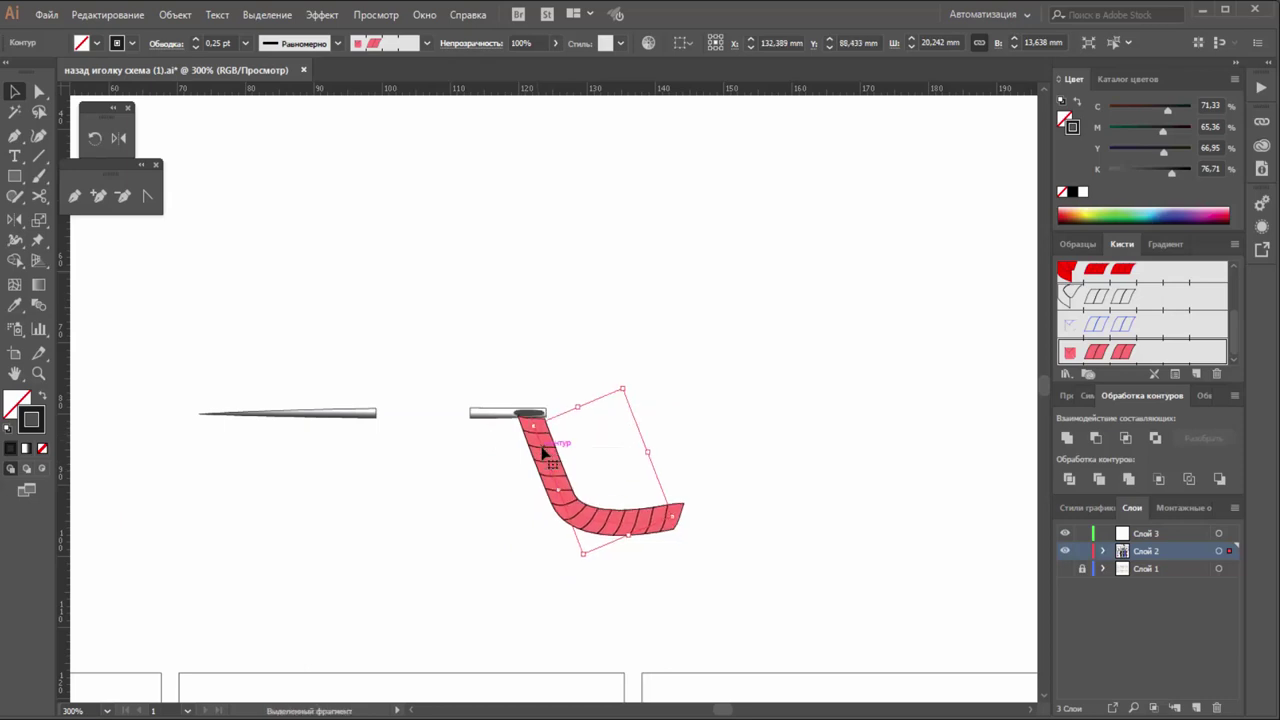
left_click(606, 420)
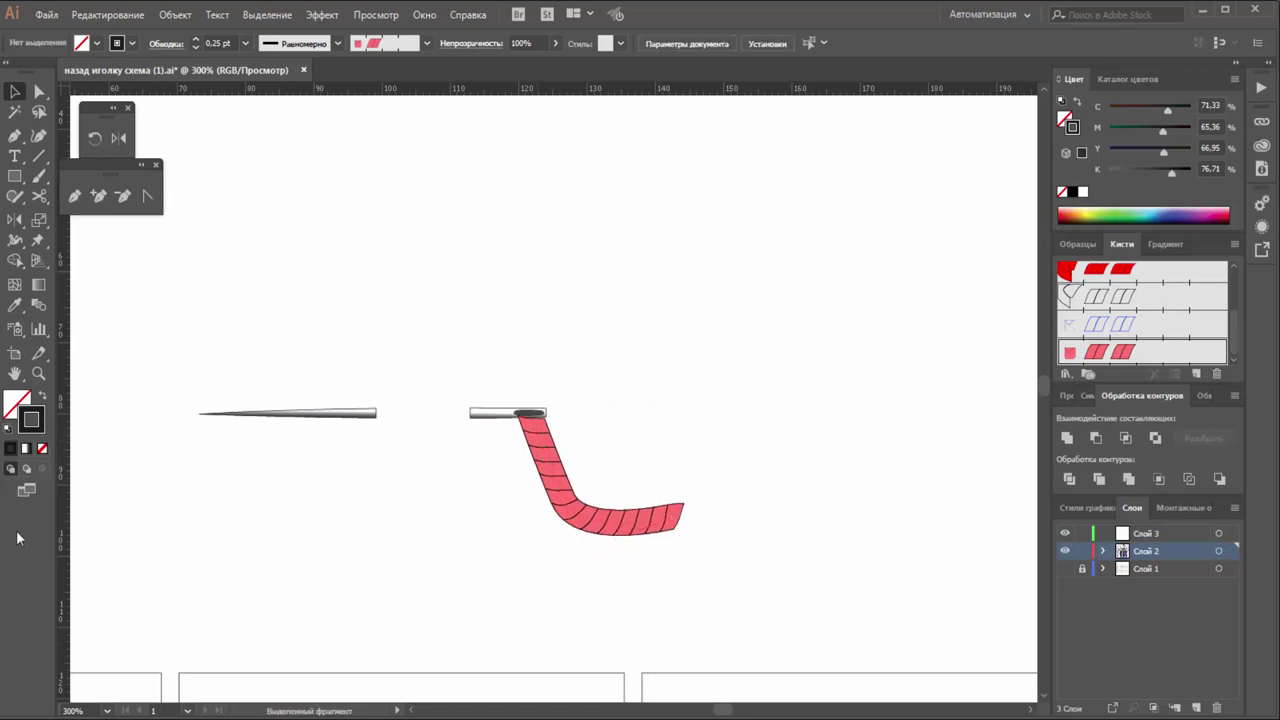
left_click(38, 92)
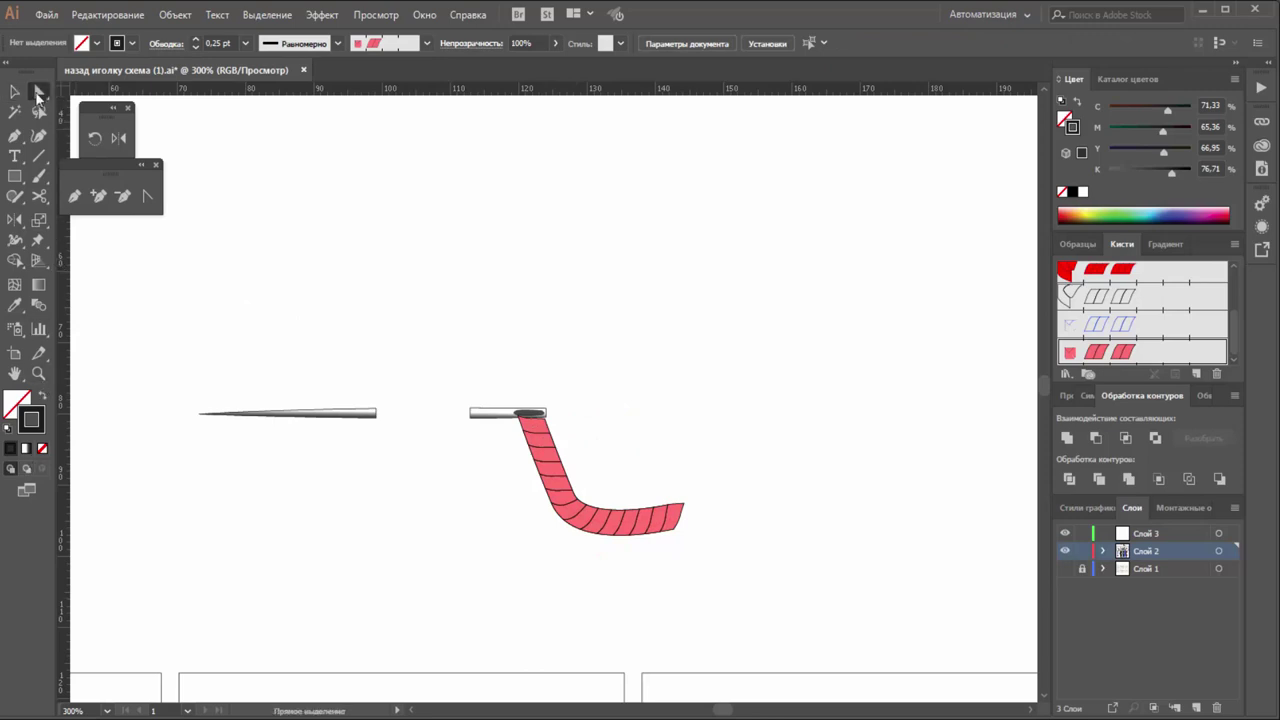
Give the rope thread projecting caps and nudge it up toward the eye.
left_click(569, 507)
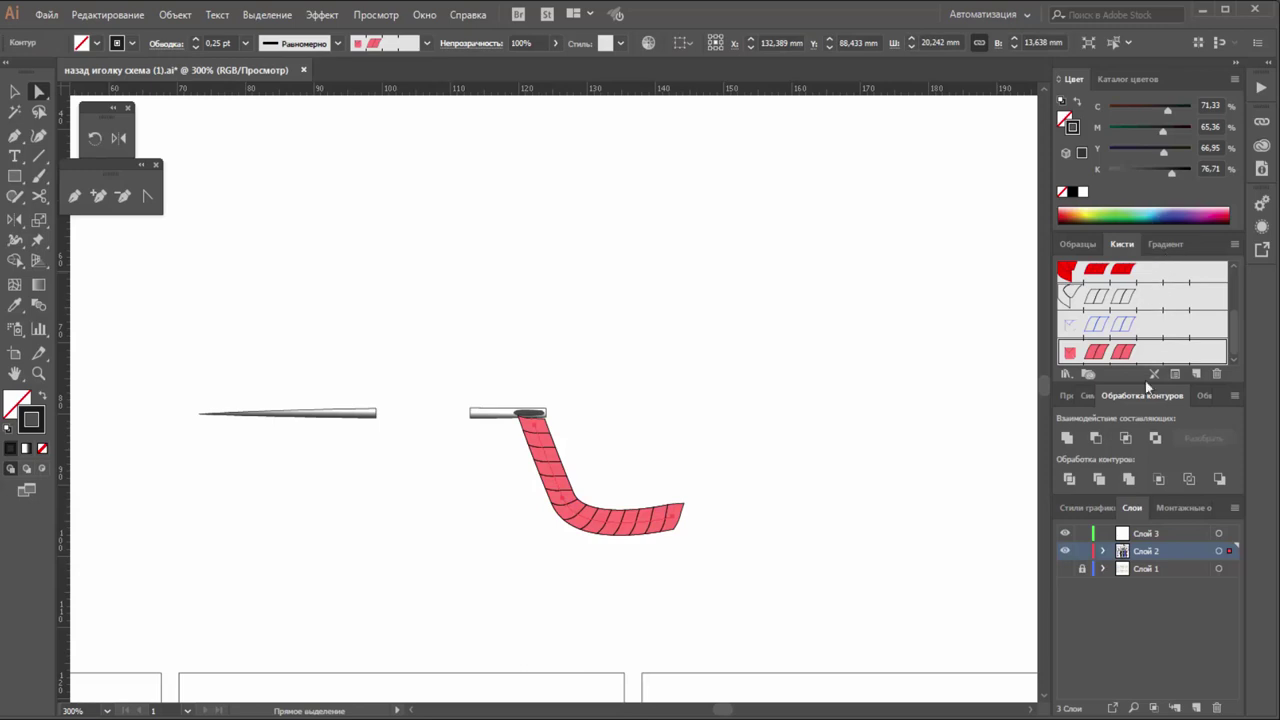
left_click(1200, 397)
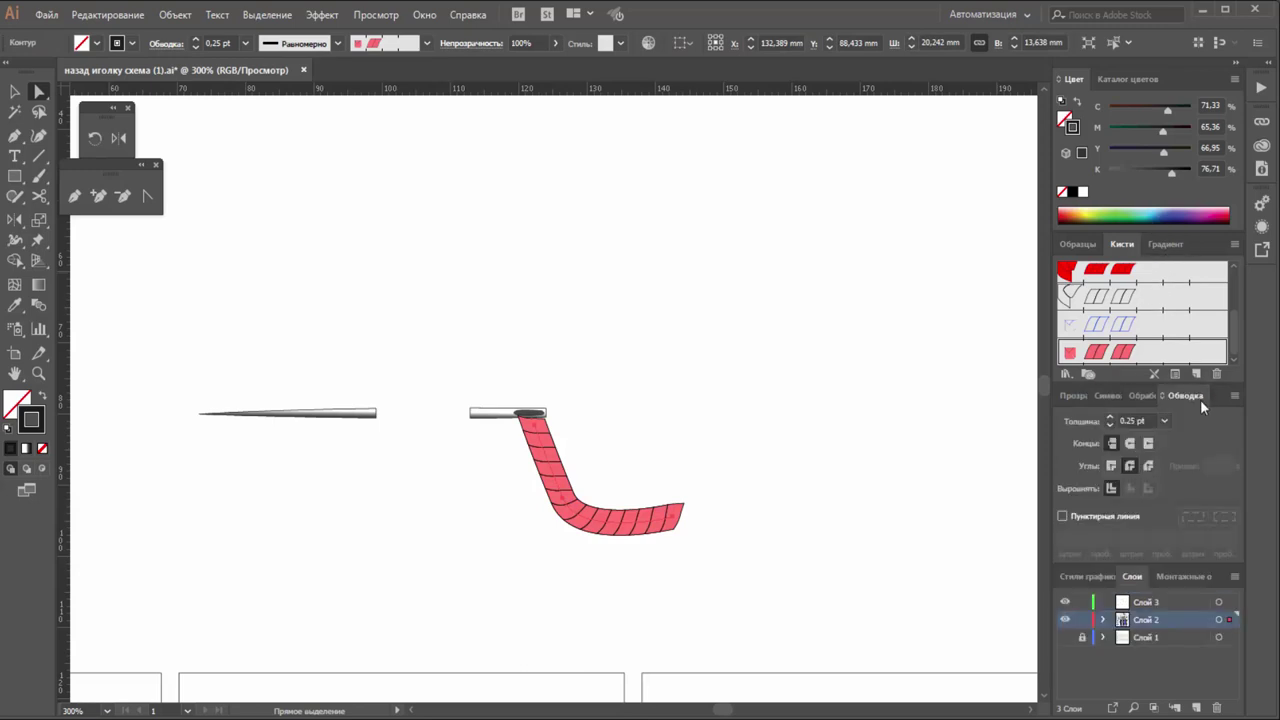
left_click(1148, 444)
left_click(1148, 444)
left_click_drag(551, 477, 553, 464)
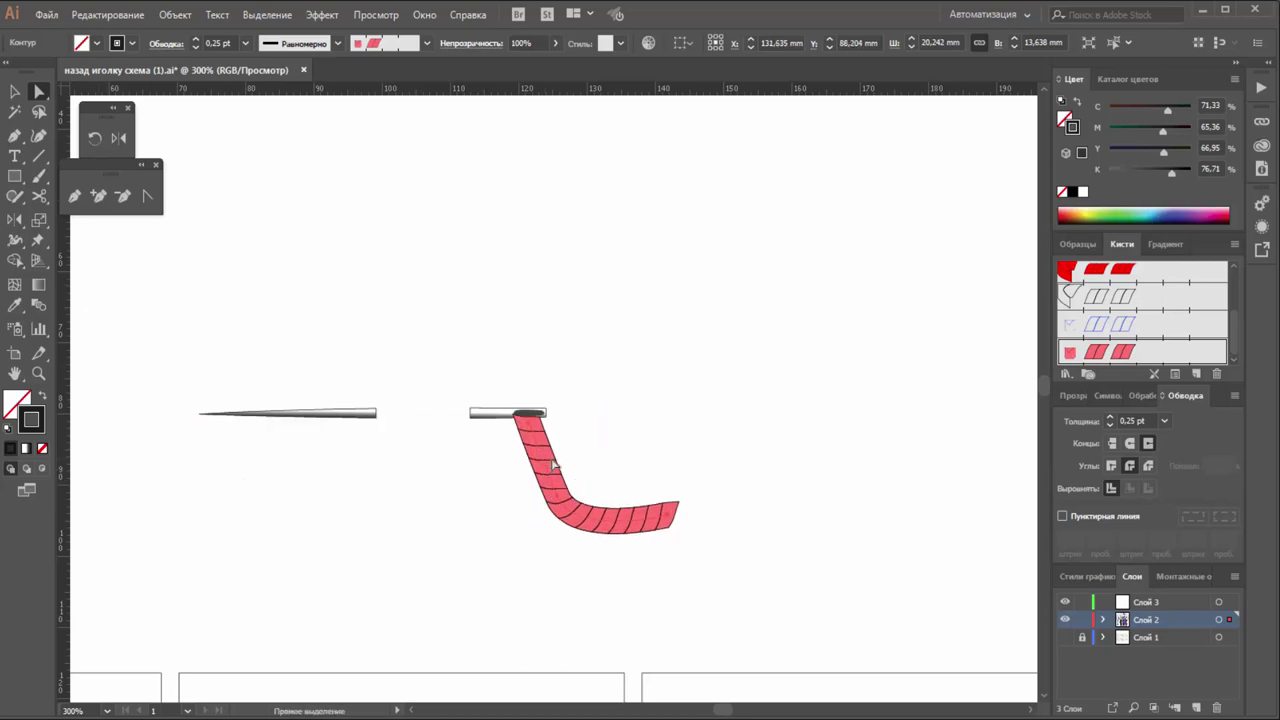
Set the rope thread's stroke weight to 0,1 pt.
left_click(232, 43)
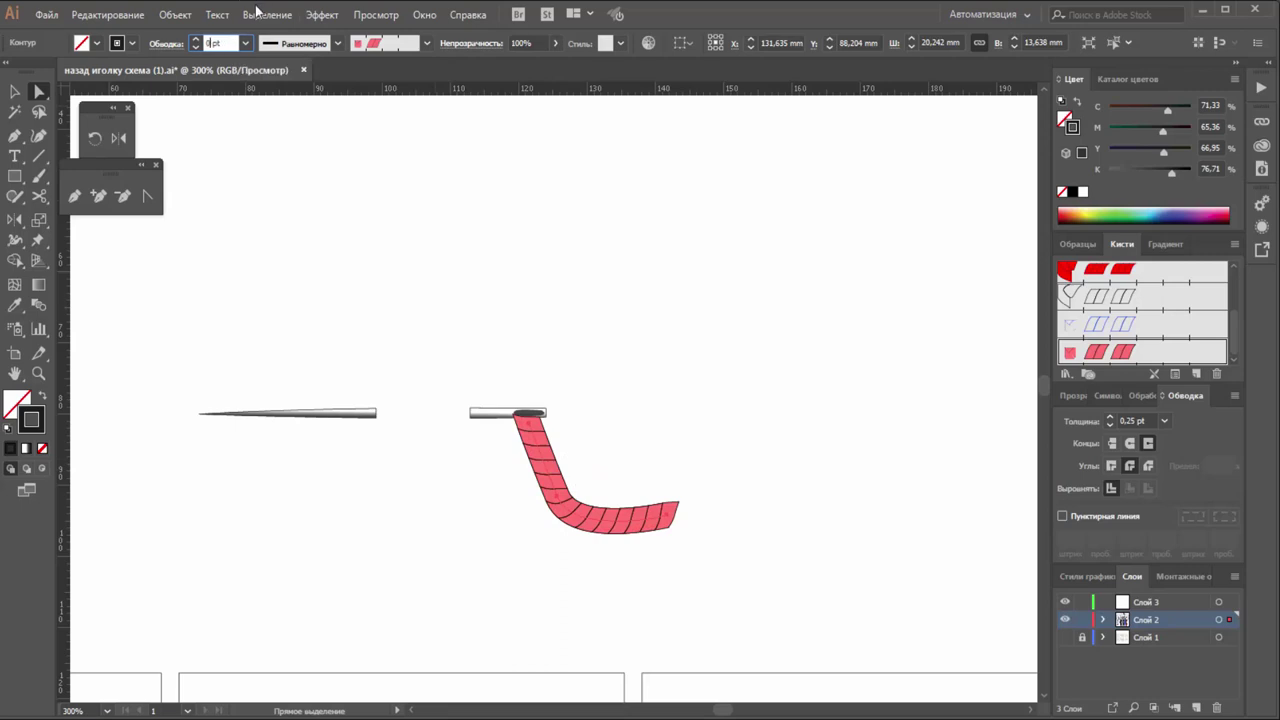
type("0,1")
key("Return")
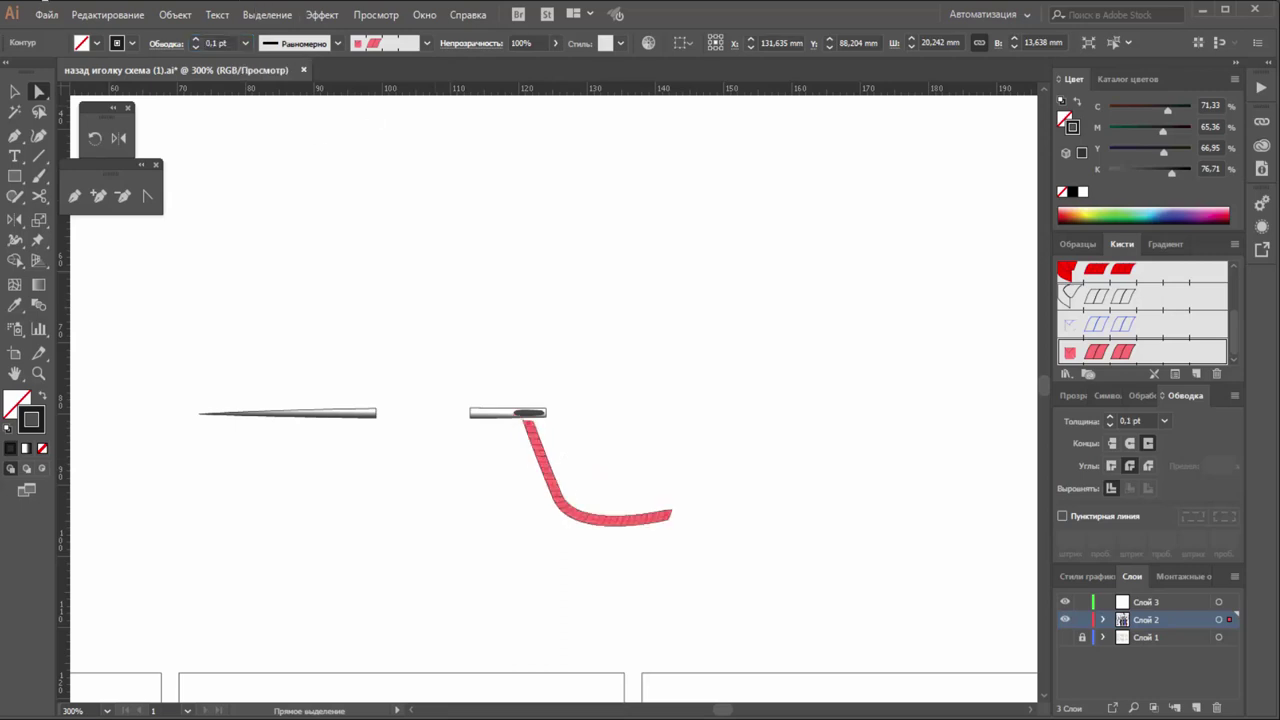
left_click(38, 373)
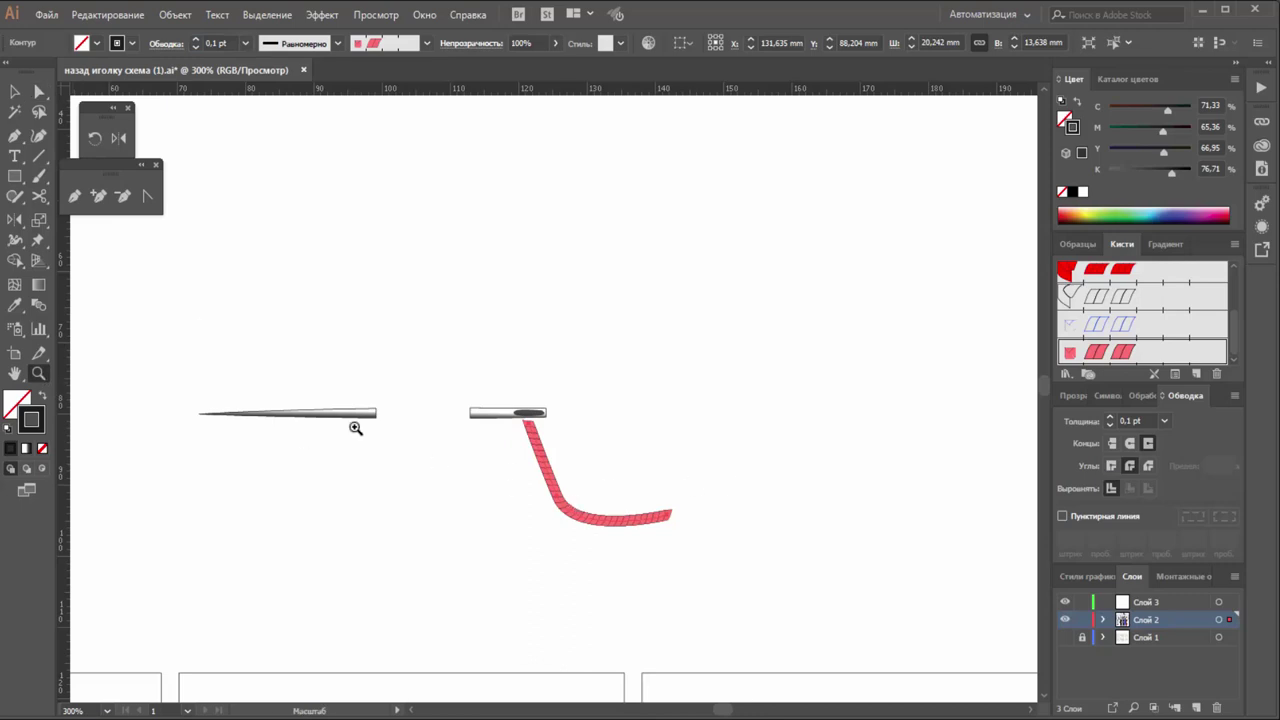
left_click(15, 91)
Zoom in and align the rope's top end inside the needle's eye.
left_click(543, 486)
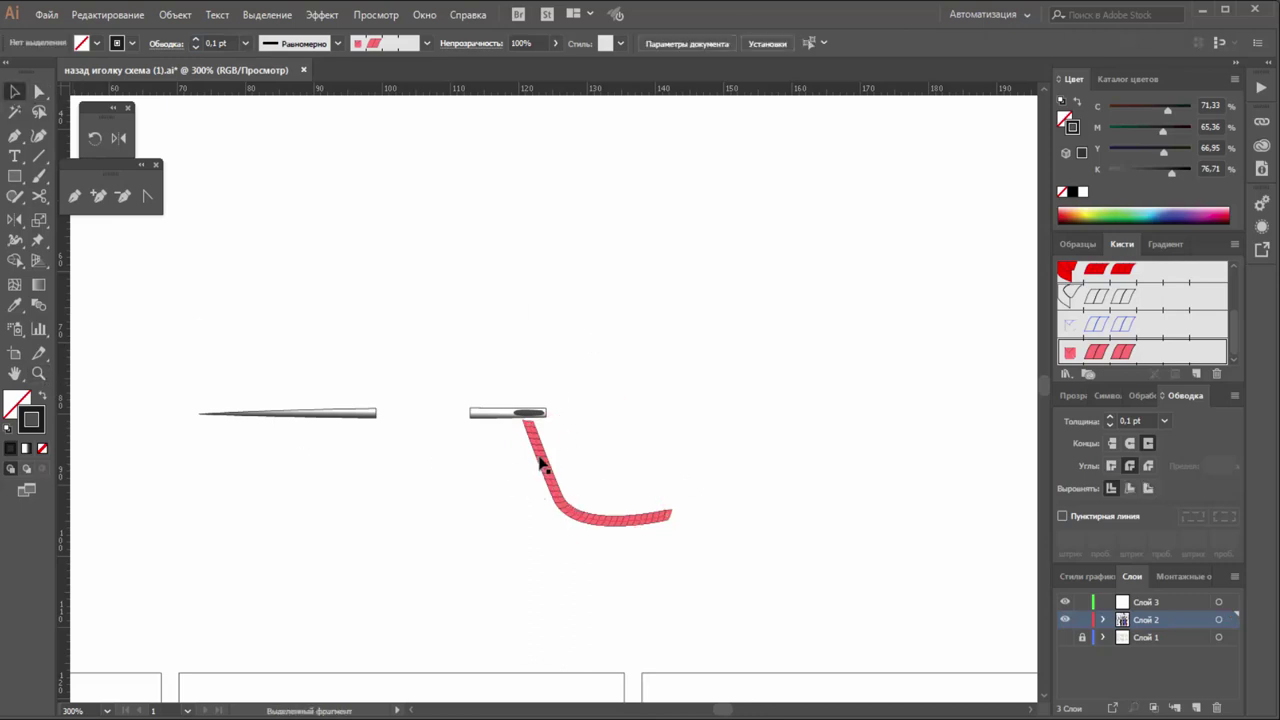
left_click_drag(539, 460, 541, 458)
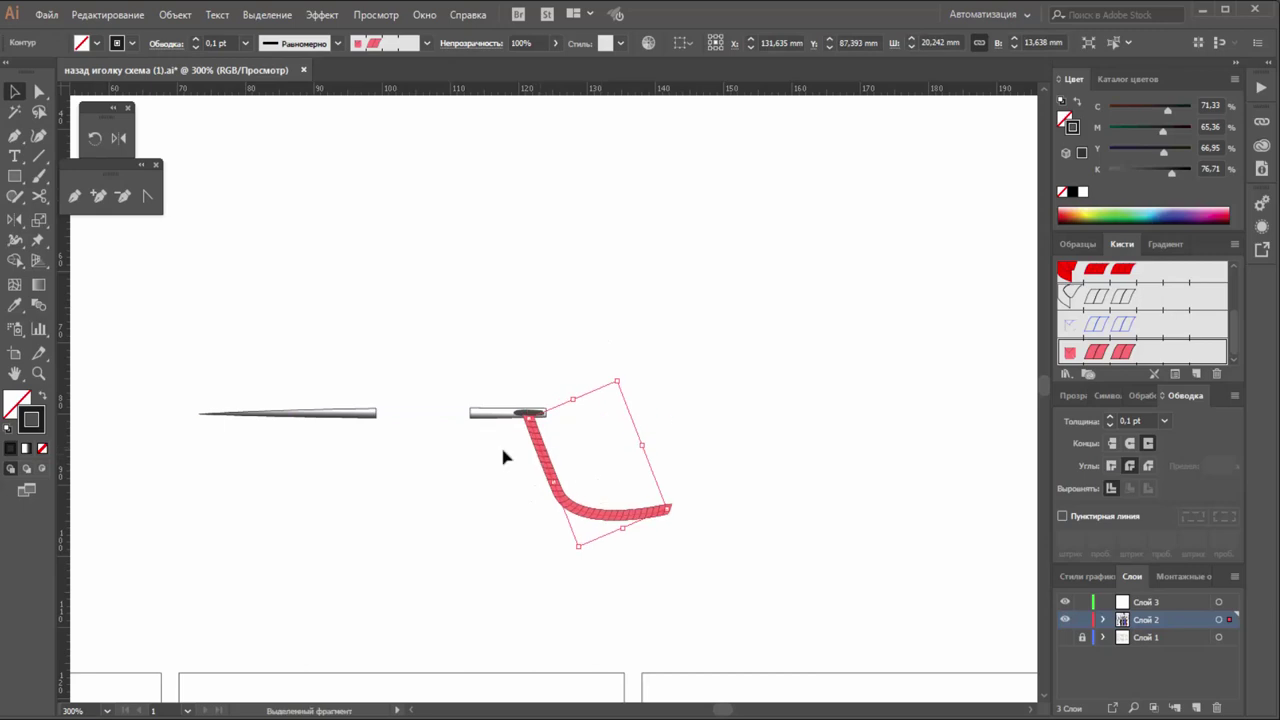
left_click(626, 322)
left_click(38, 373)
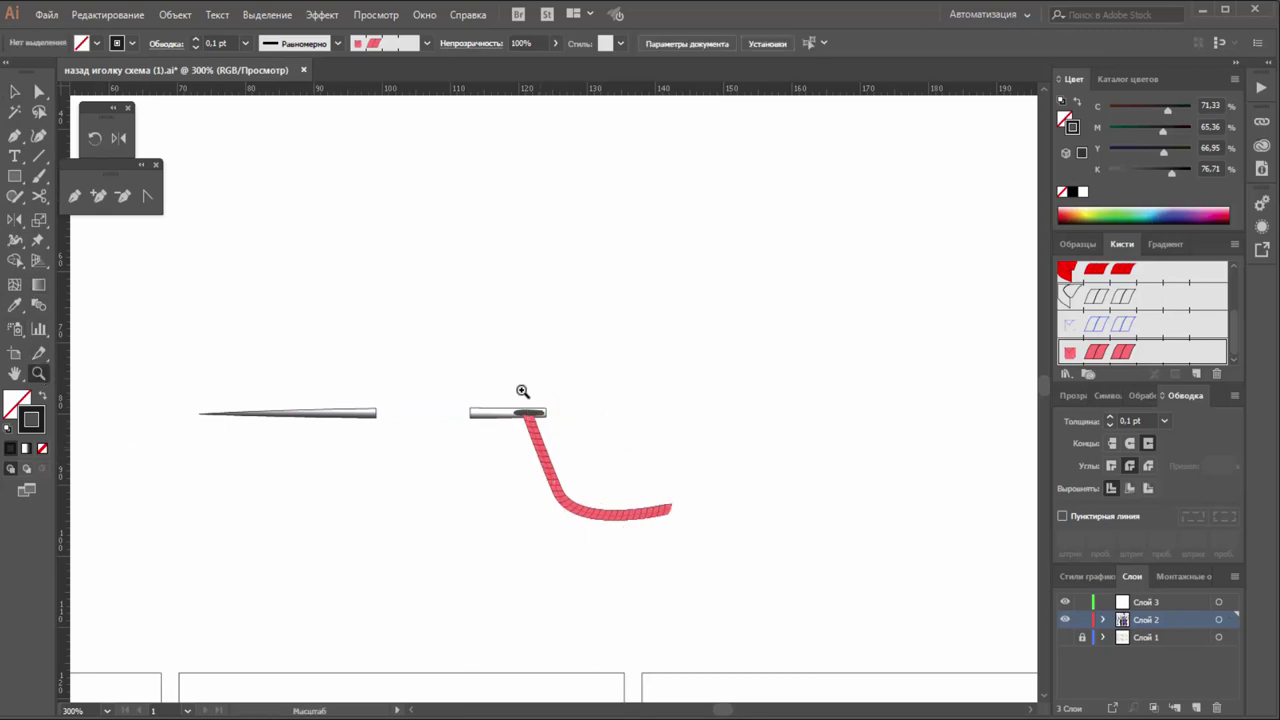
left_click_drag(522, 391, 570, 470)
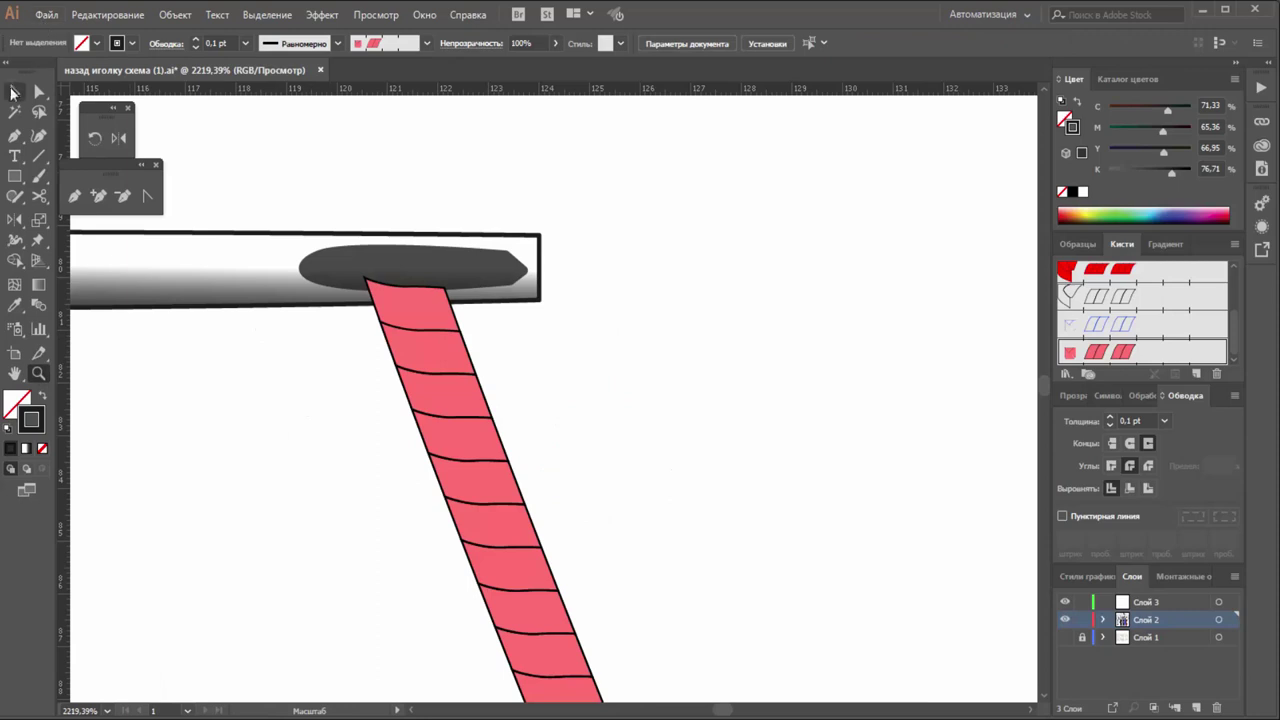
left_click(15, 91)
left_click_drag(435, 373, 436, 360)
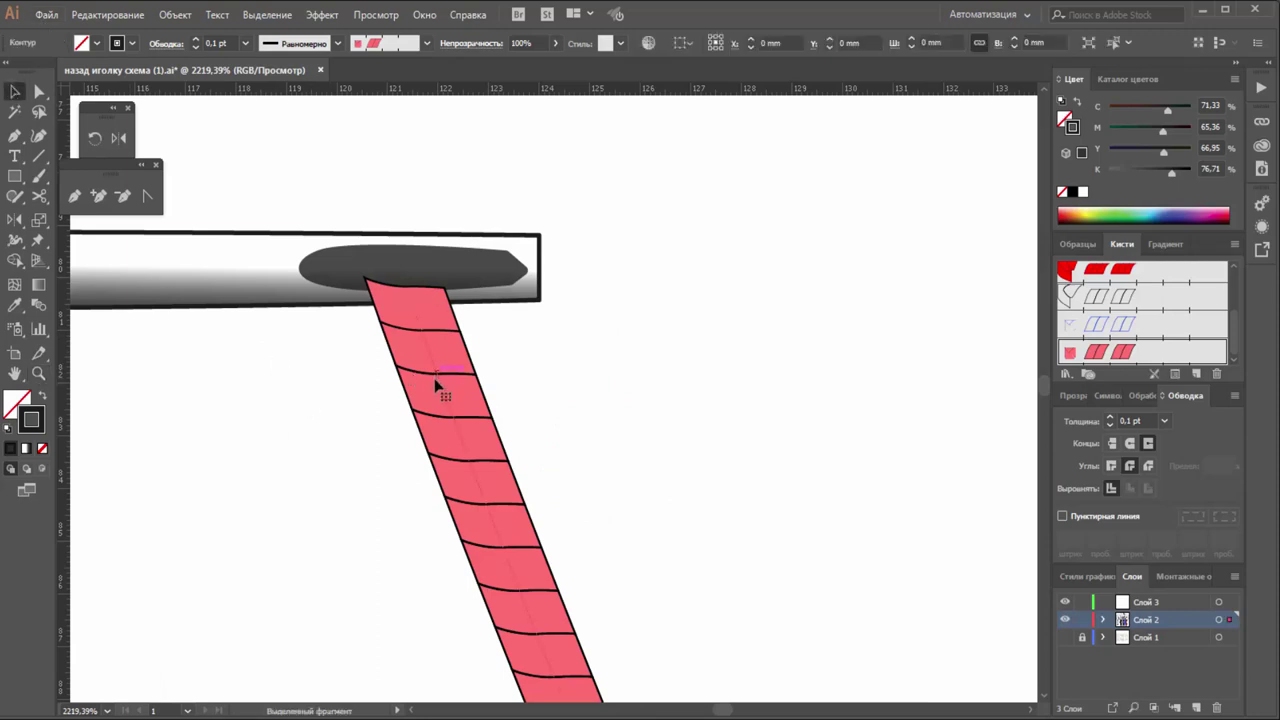
left_click(629, 368)
key("z")
left_click(591, 422, "alt")
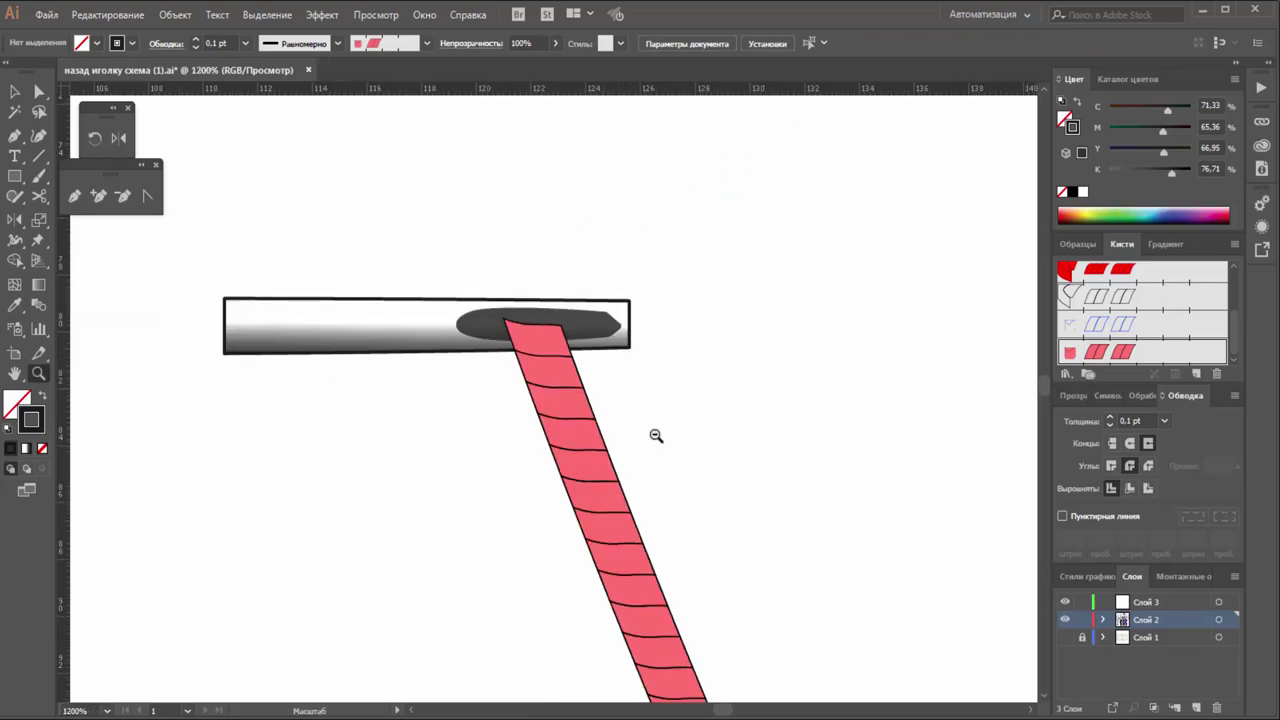
left_click(529, 420, "alt")
left_click(529, 420, "alt")
left_click(471, 418, "alt")
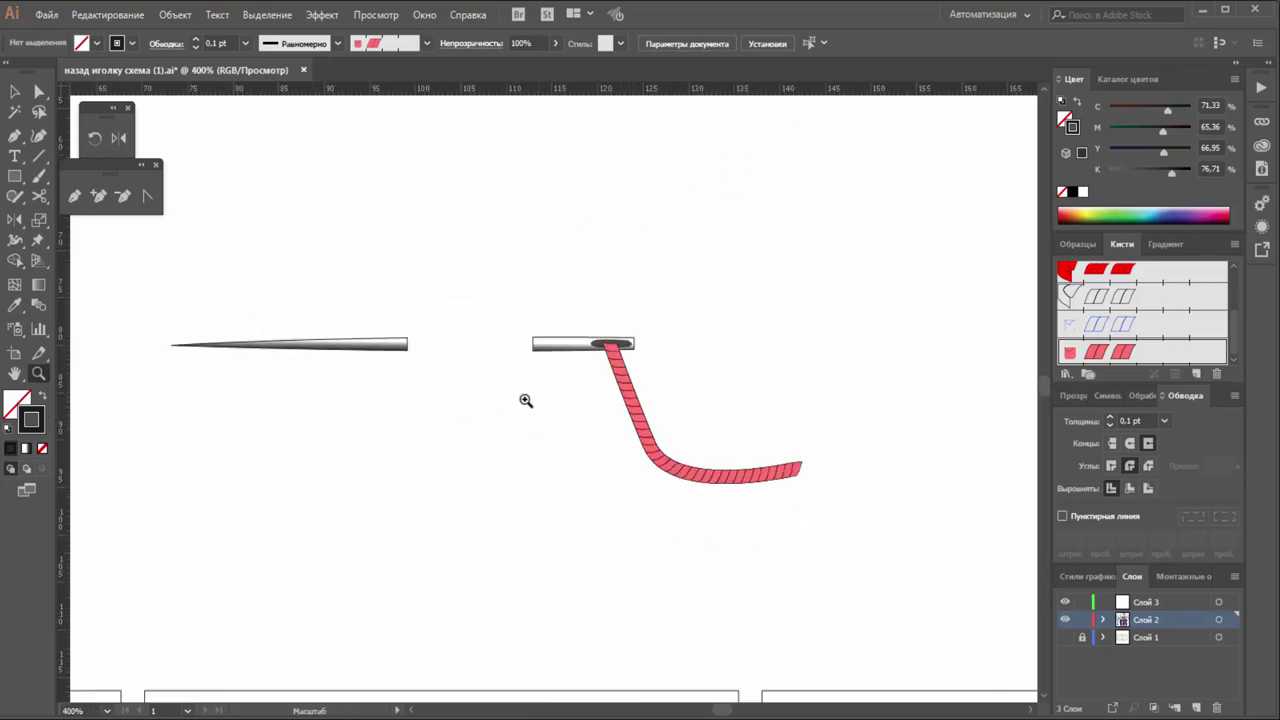
left_click(560, 414, "alt")
scroll(505, 395, "up", 2)
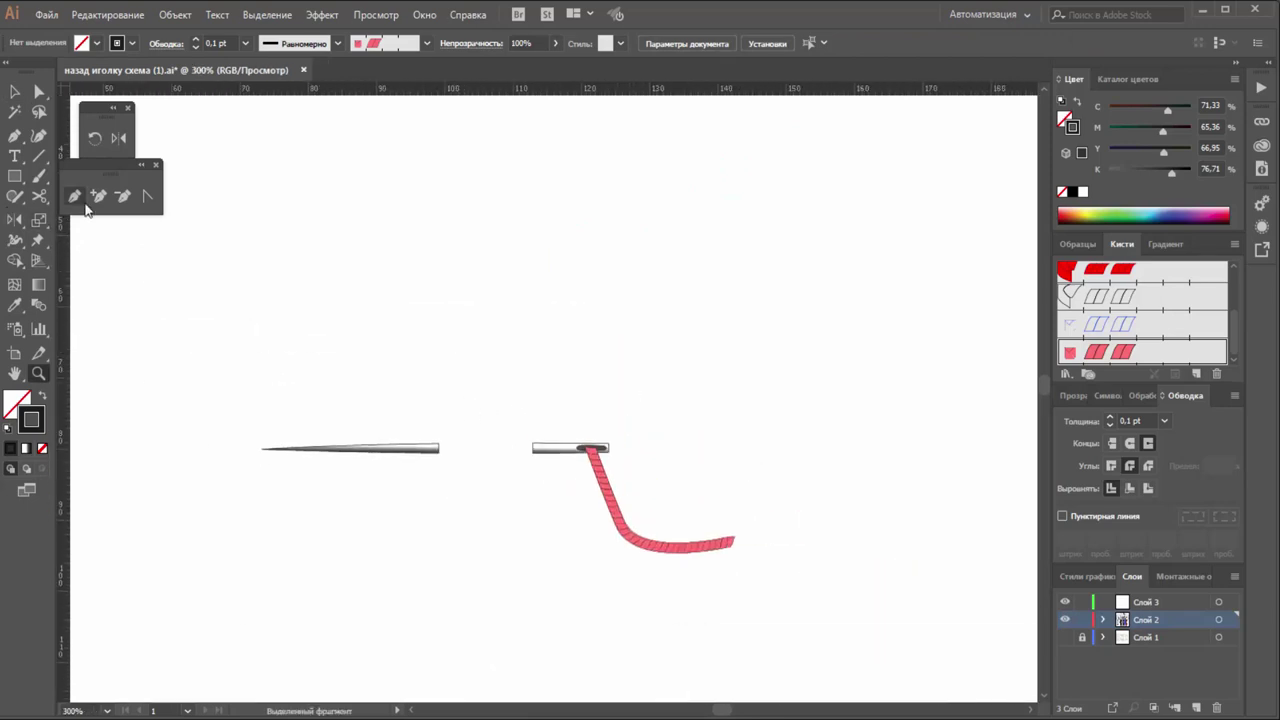
Pen a path rising from the eye into a self-crossing loop, then select it.
left_click(73, 197)
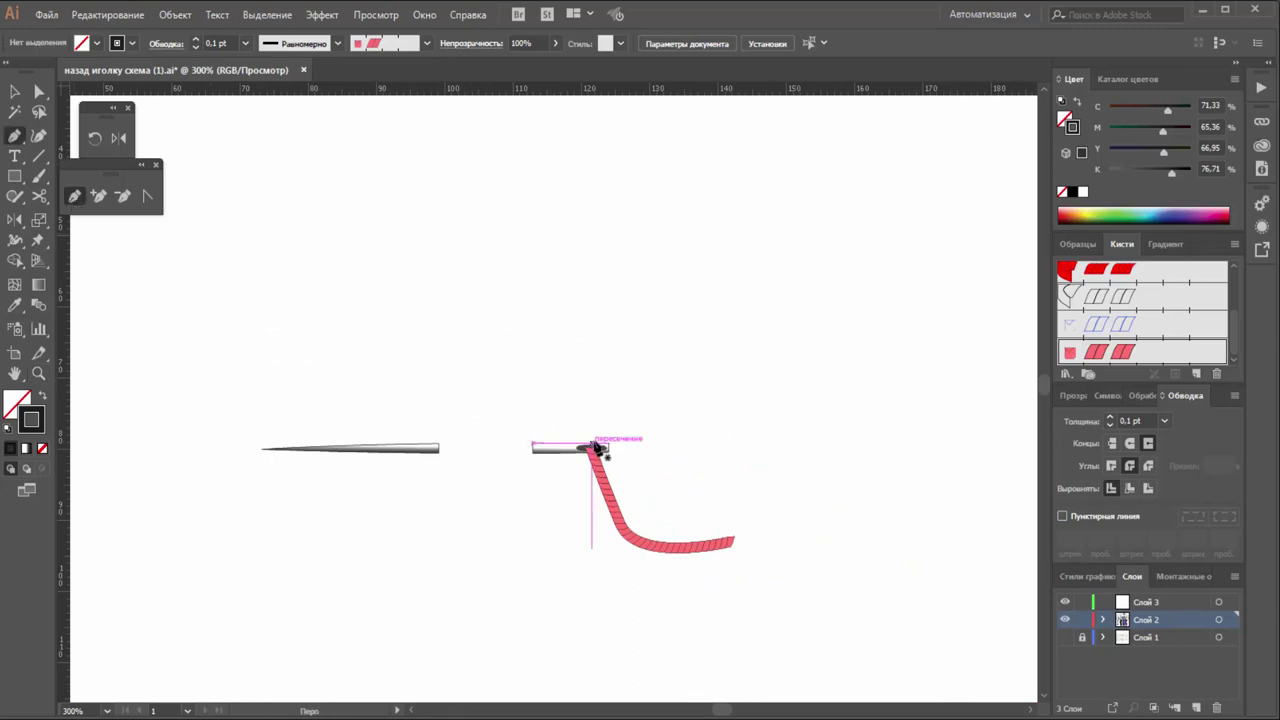
left_click(592, 444)
left_click_drag(667, 329, 722, 306)
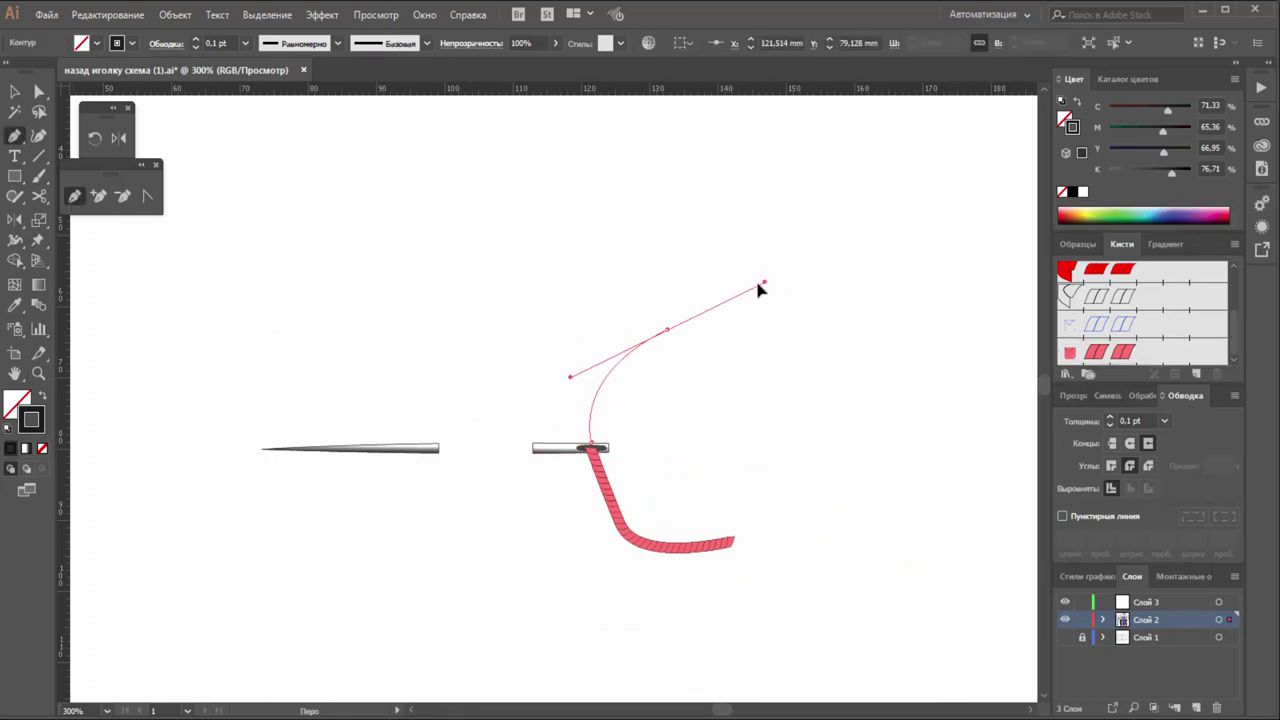
left_click_drag(836, 230, 800, 178)
left_click_drag(666, 273, 686, 277)
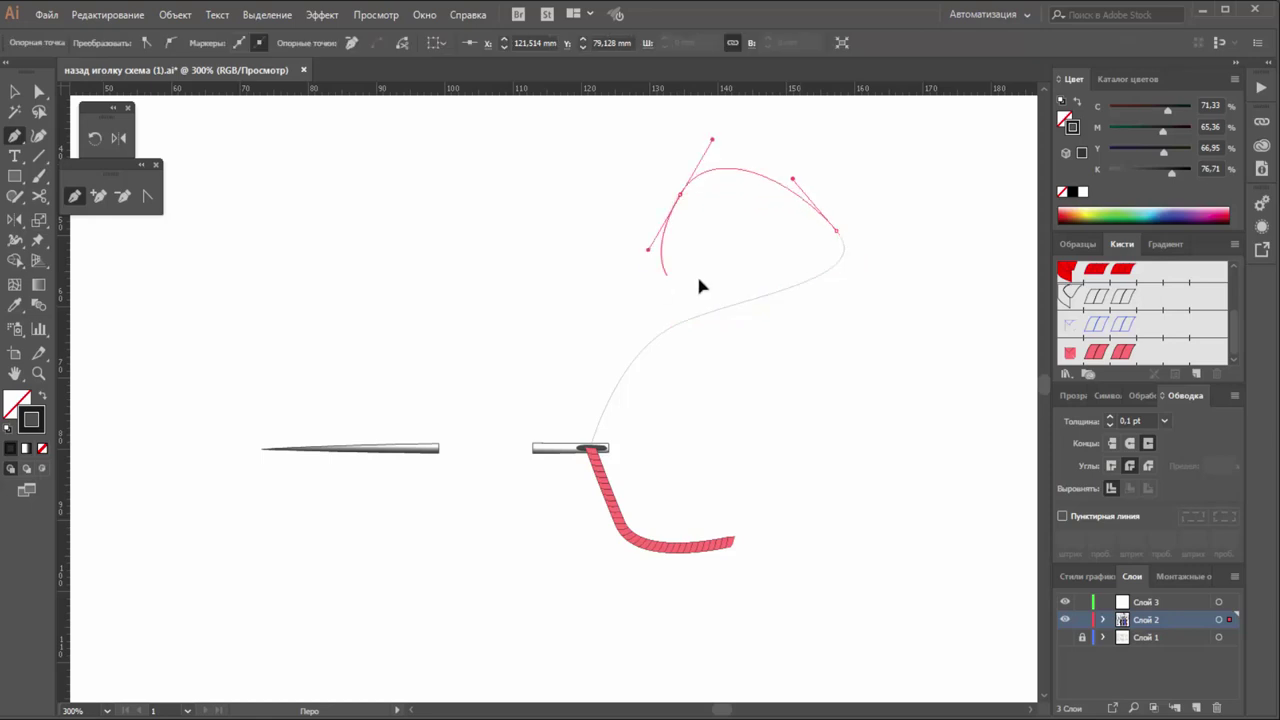
left_click_drag(786, 367, 845, 367)
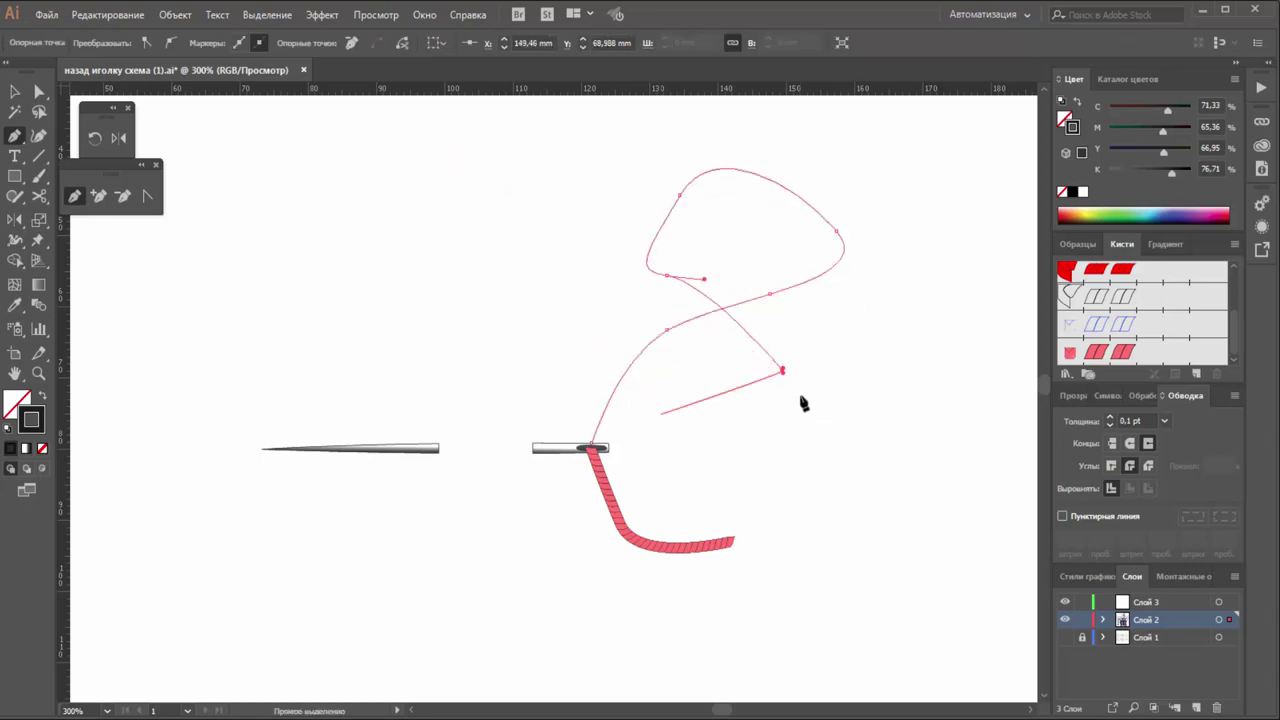
left_click(768, 416, "ctrl")
key("v")
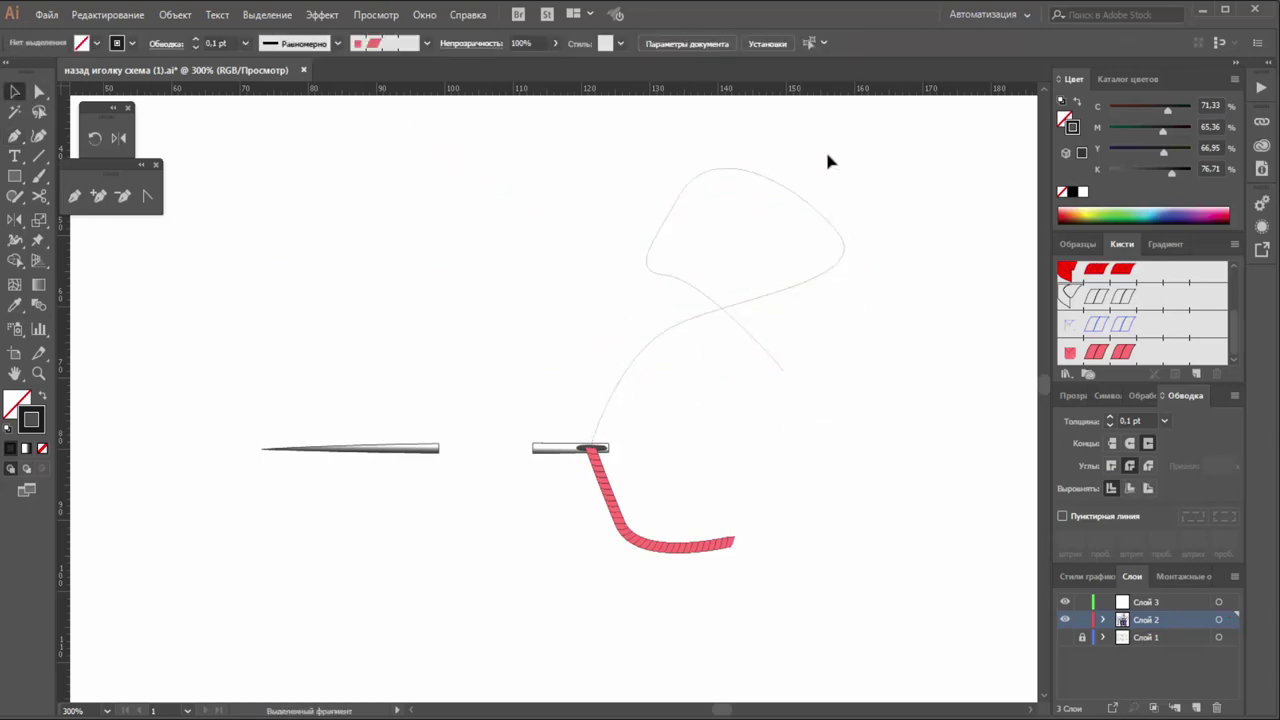
left_click_drag(881, 147, 701, 297)
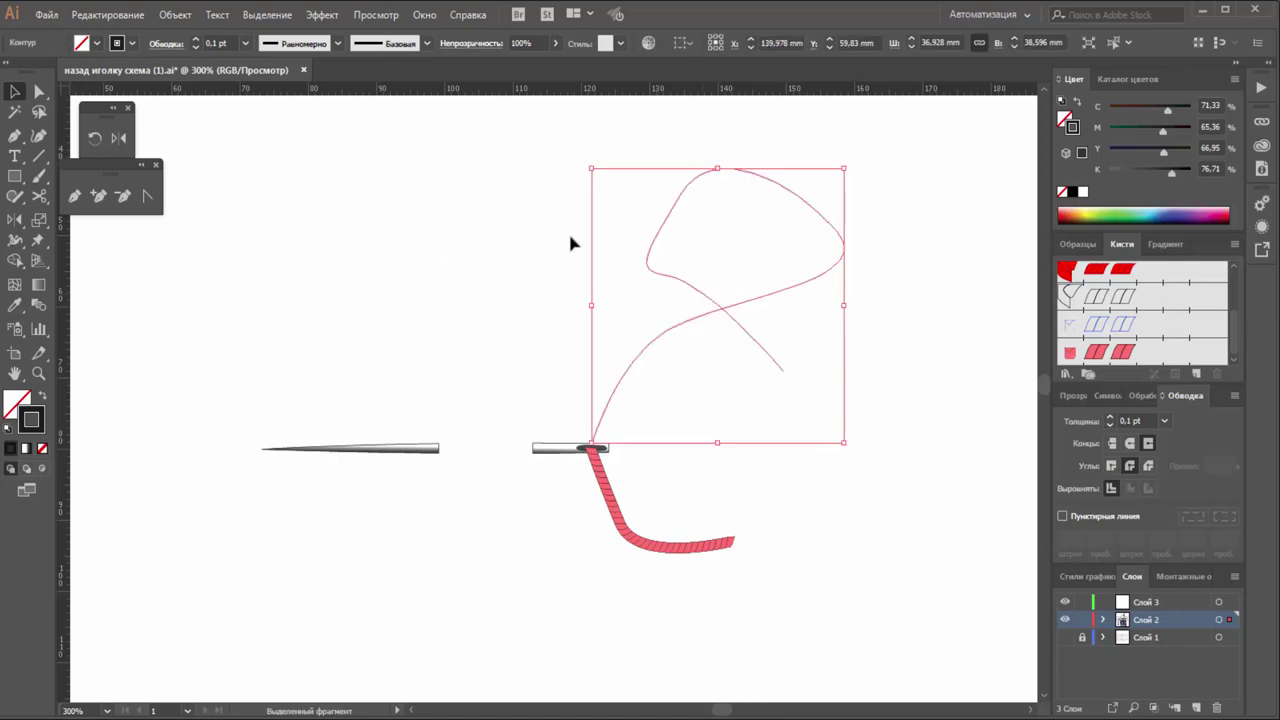
Eyedrop the red rope style onto the loop path and set its stroke to 0,1 pt.
left_click(15, 304)
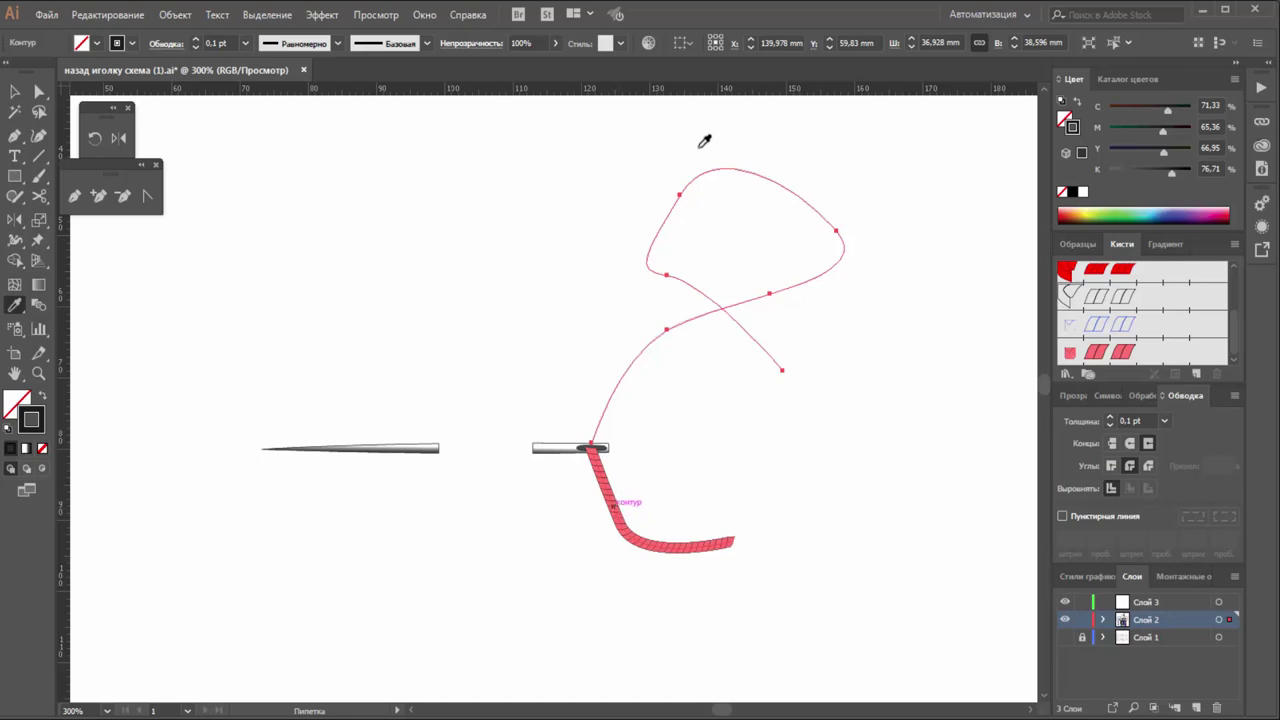
left_click(1127, 360)
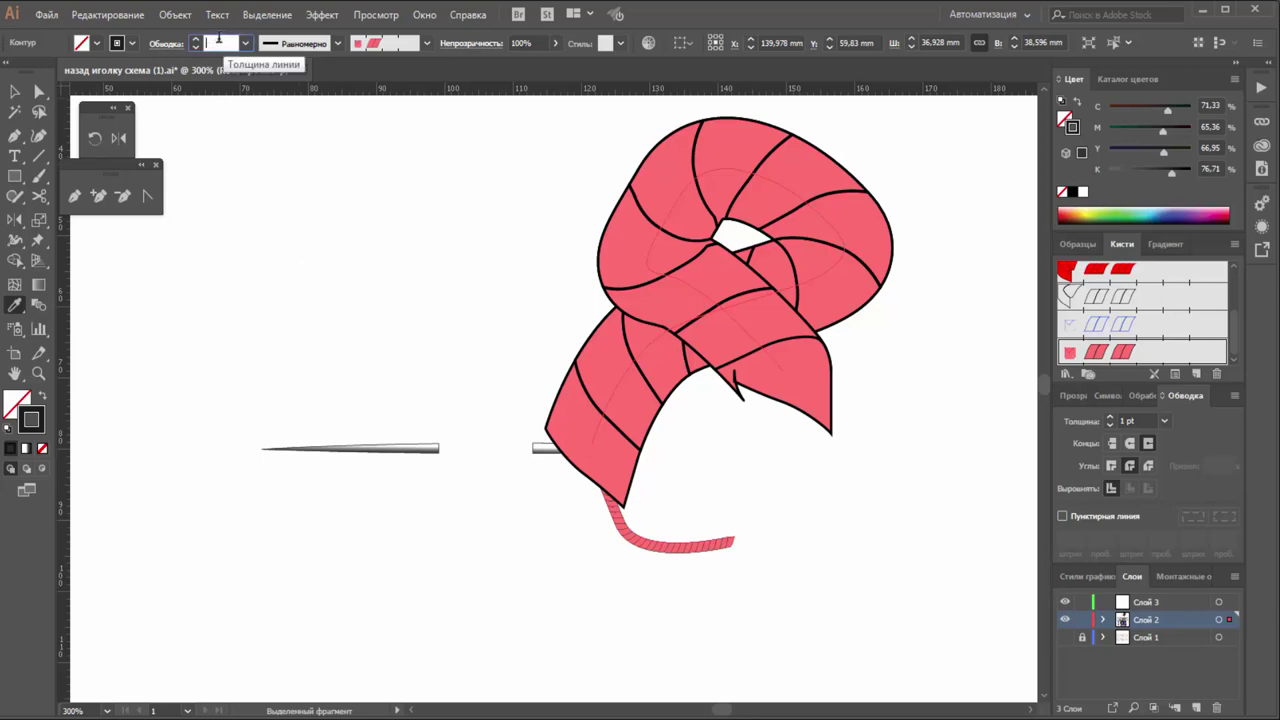
type("0,1")
key("Return")
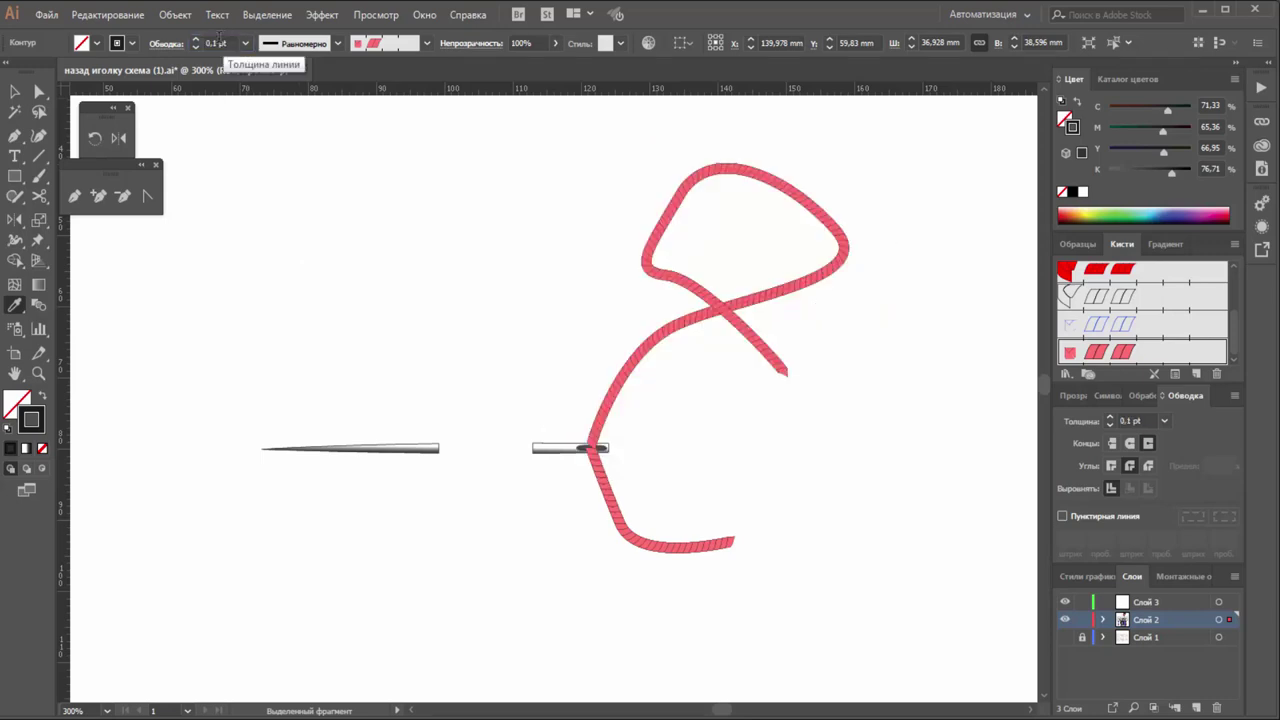
Reselect the rope loop and nudge it up slightly.
left_click(14, 91)
left_click(757, 190)
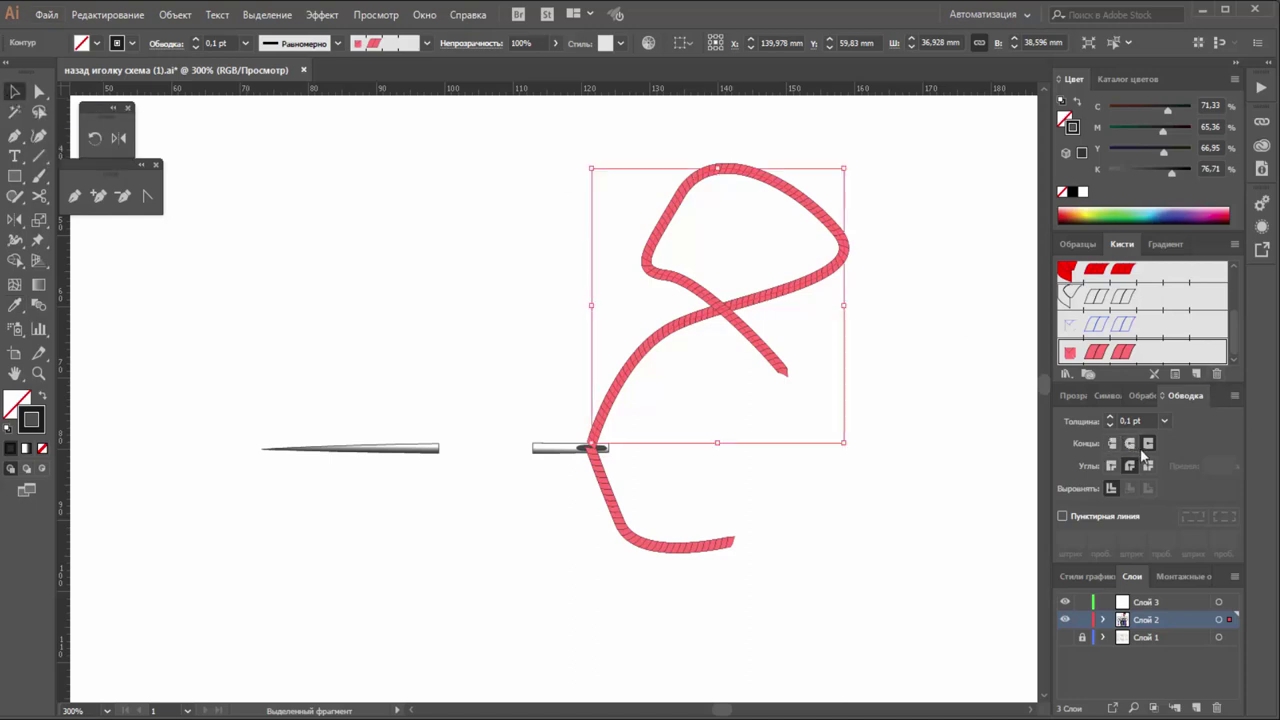
left_click_drag(894, 277, 628, 380)
left_click(654, 510)
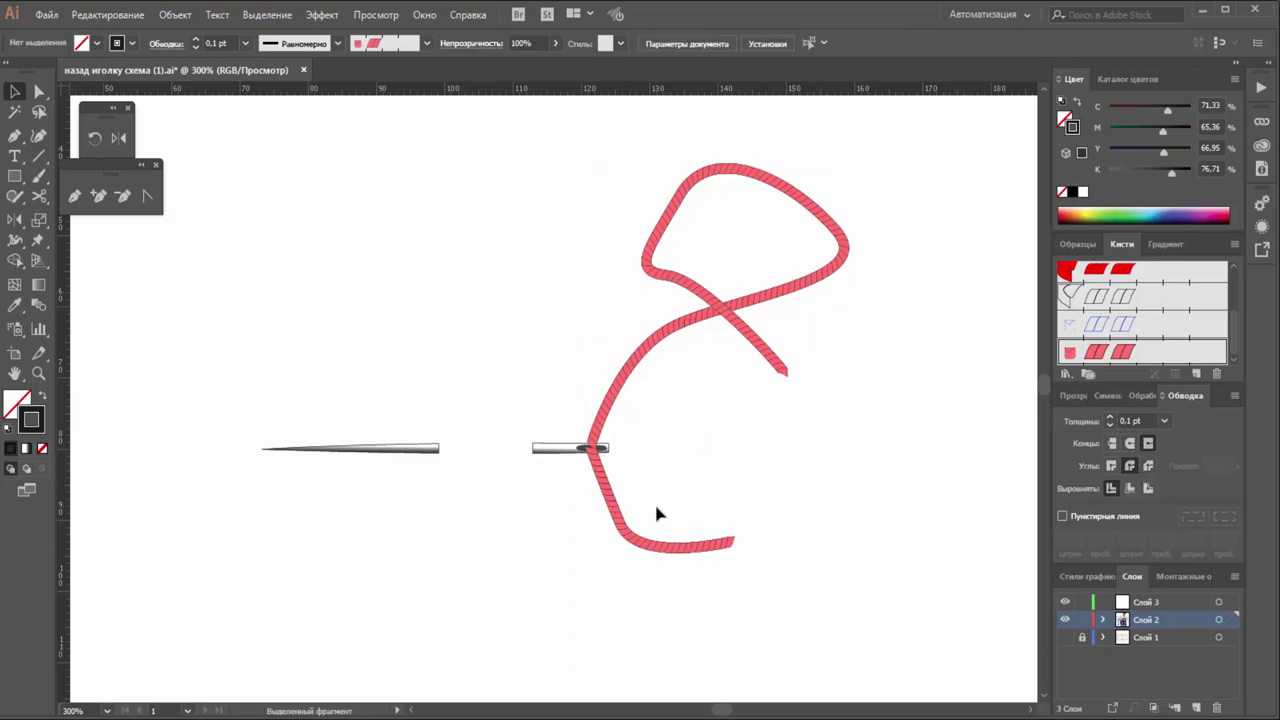
left_click(651, 358)
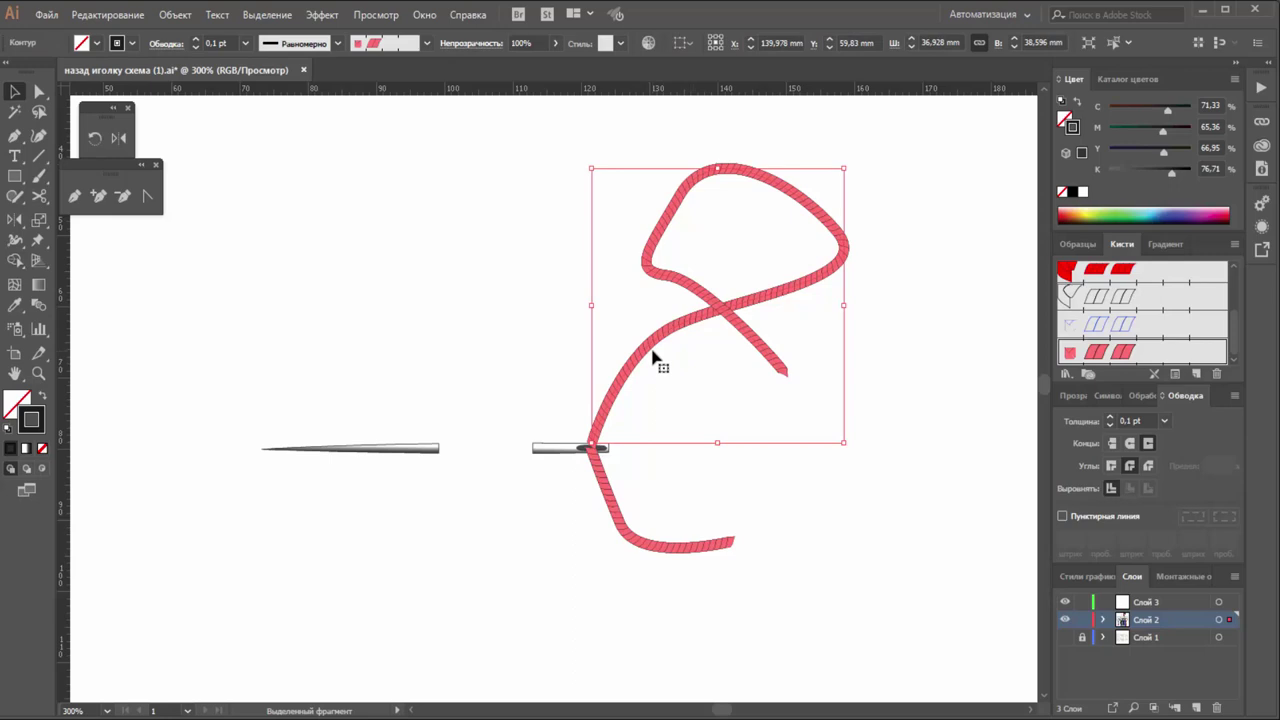
key("Up")
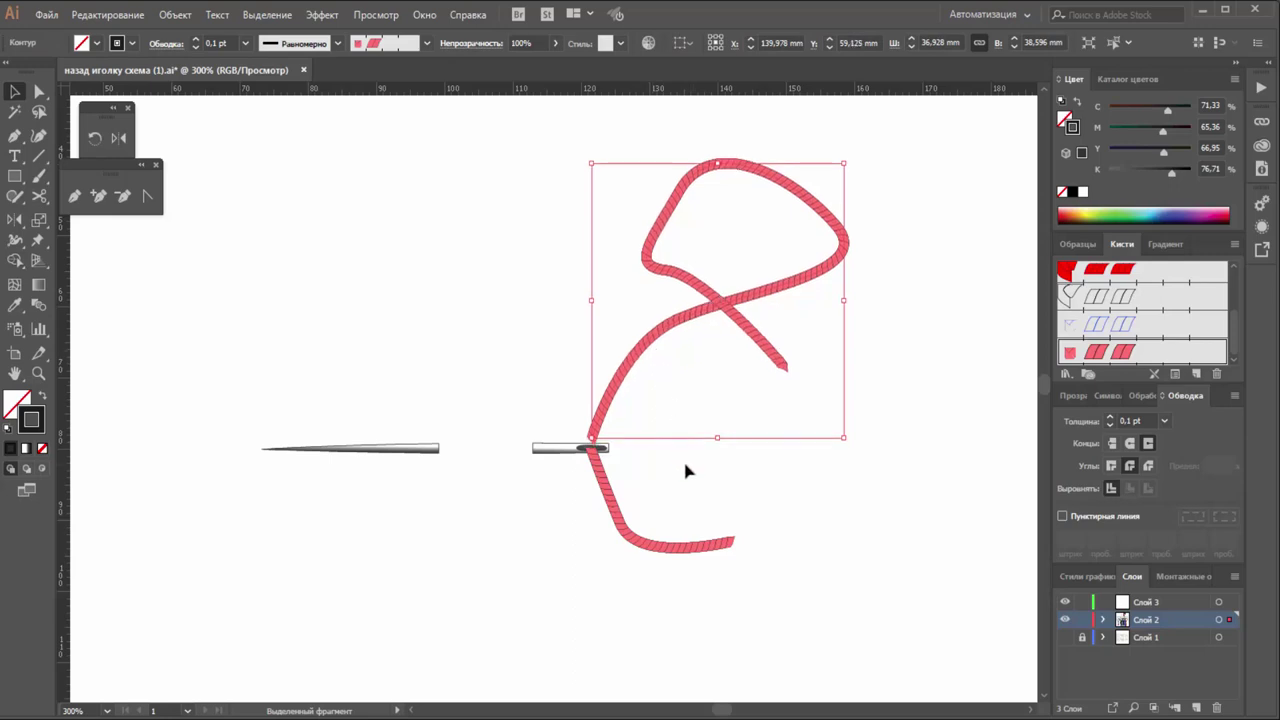
left_click(683, 458)
left_click(38, 374)
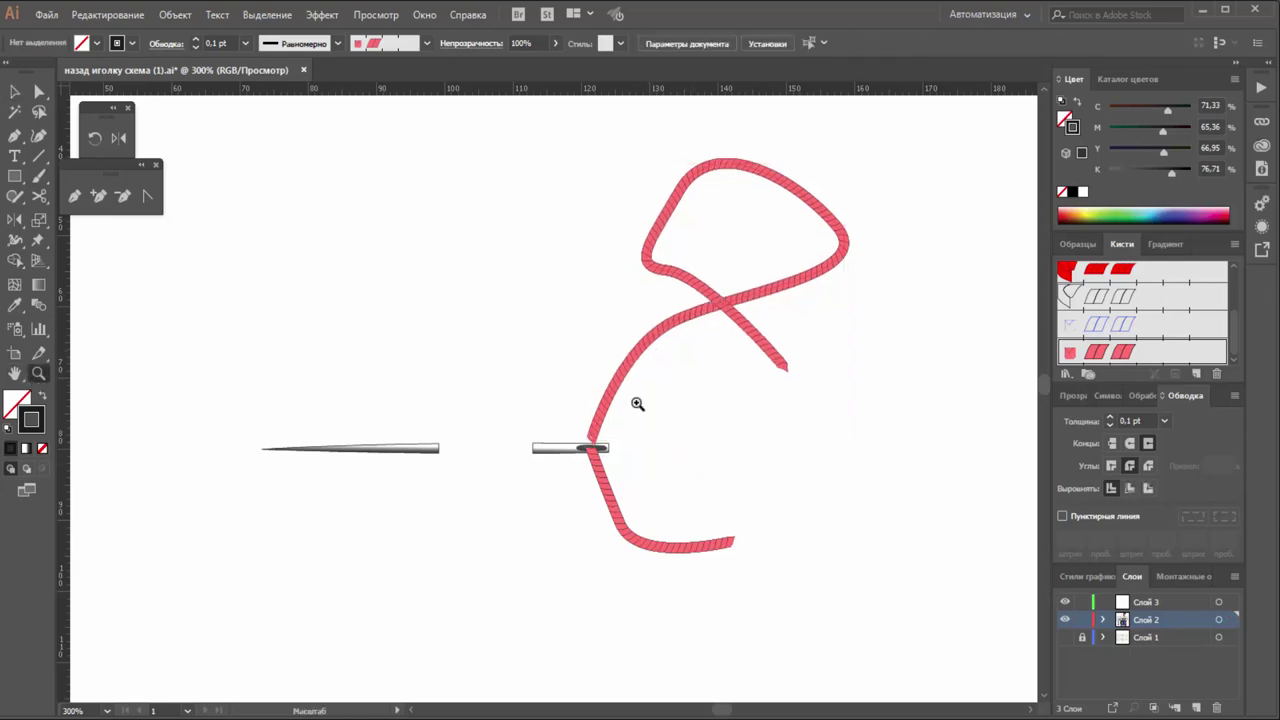
Zoom in on the needle's eye and select the upper thread strand's path.
left_click_drag(590, 418, 620, 468)
scroll(440, 392, "up", 2)
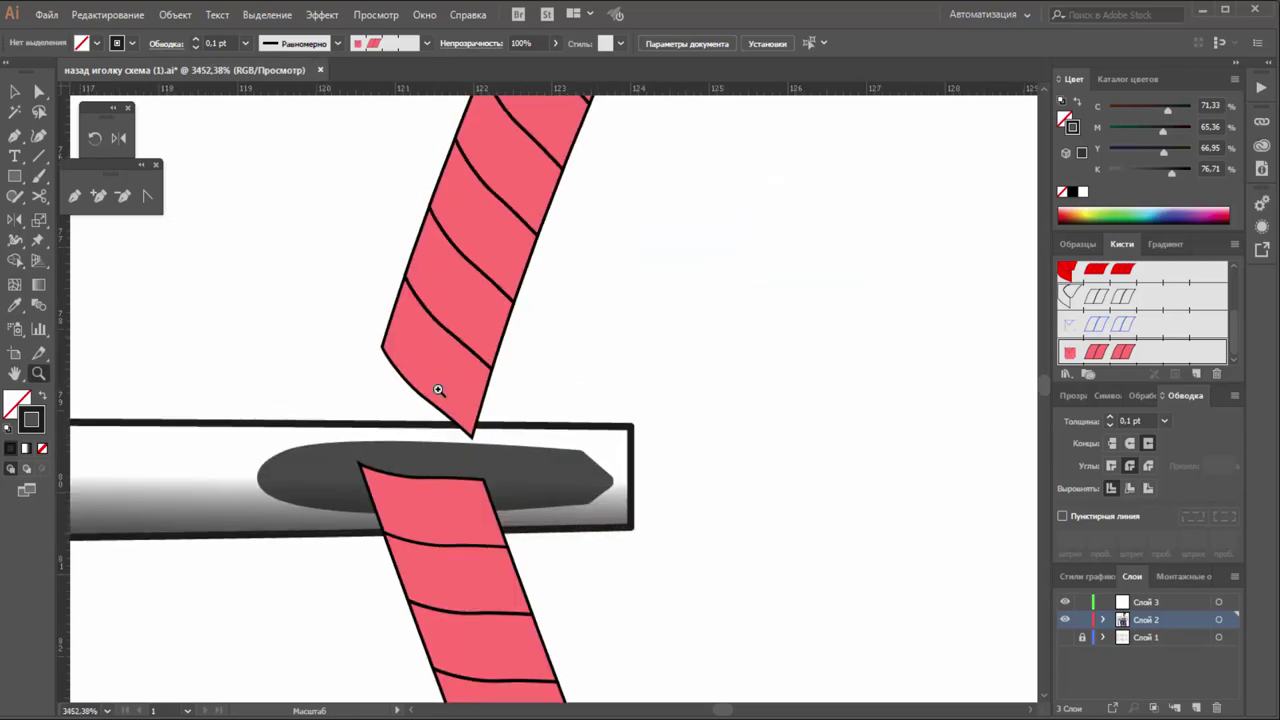
key("a")
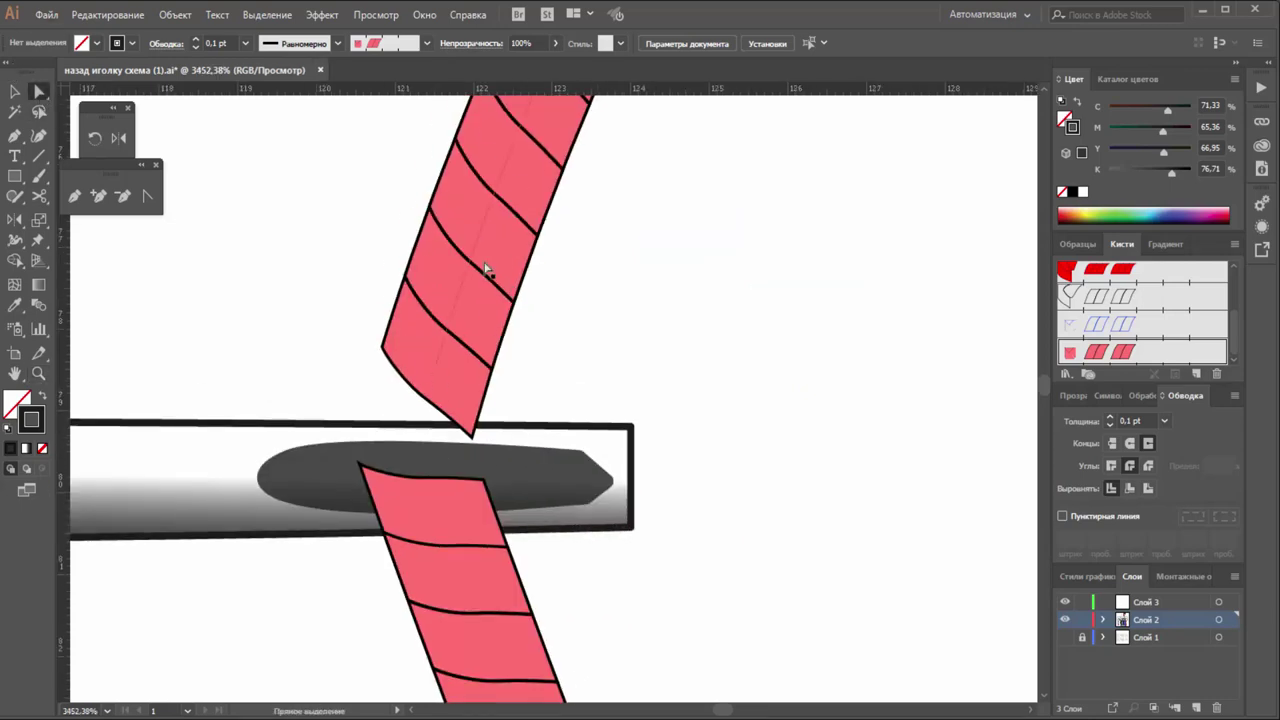
left_click(478, 267)
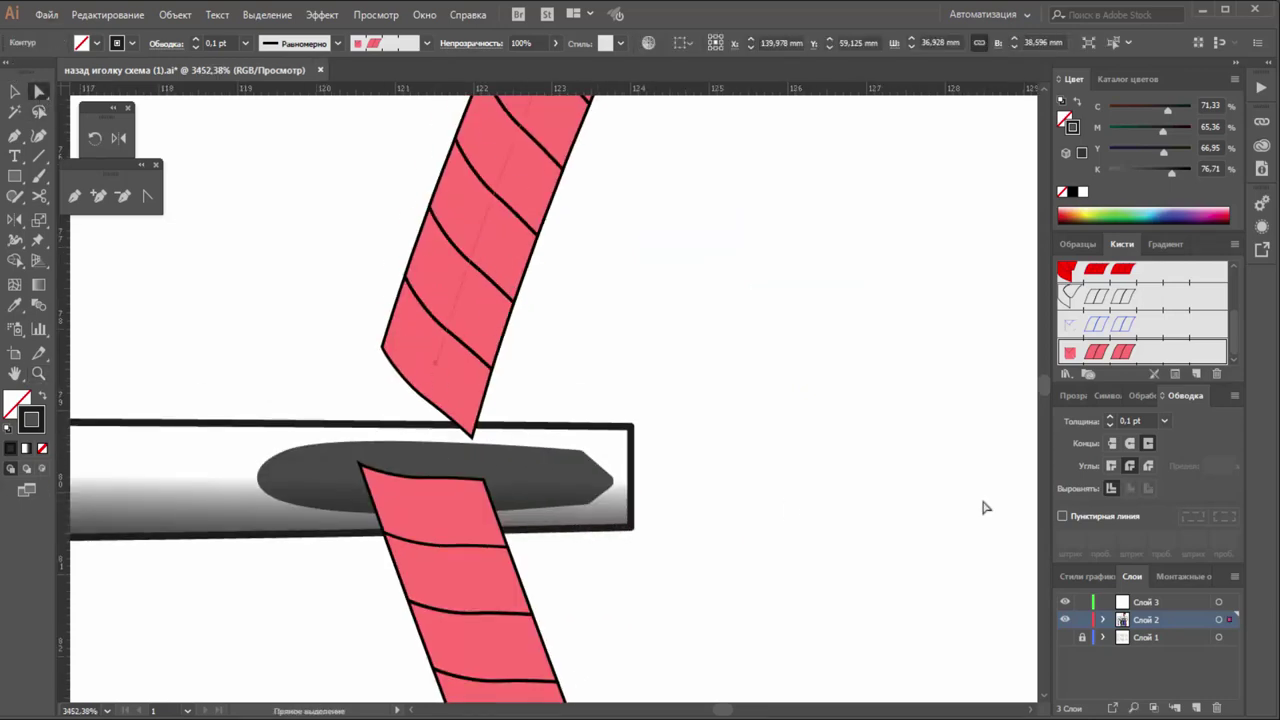
Change the layer colour of Слой 2 to cyan (Голубой).
double_click(1184, 618)
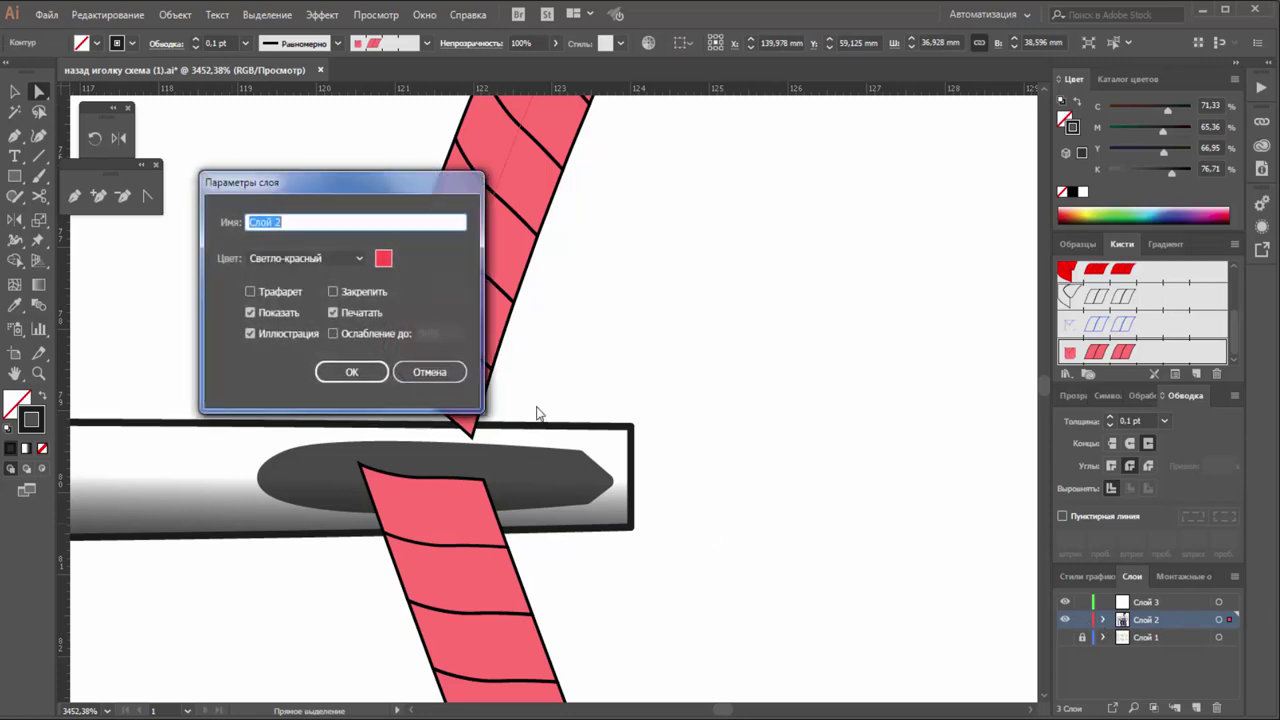
left_click(346, 259)
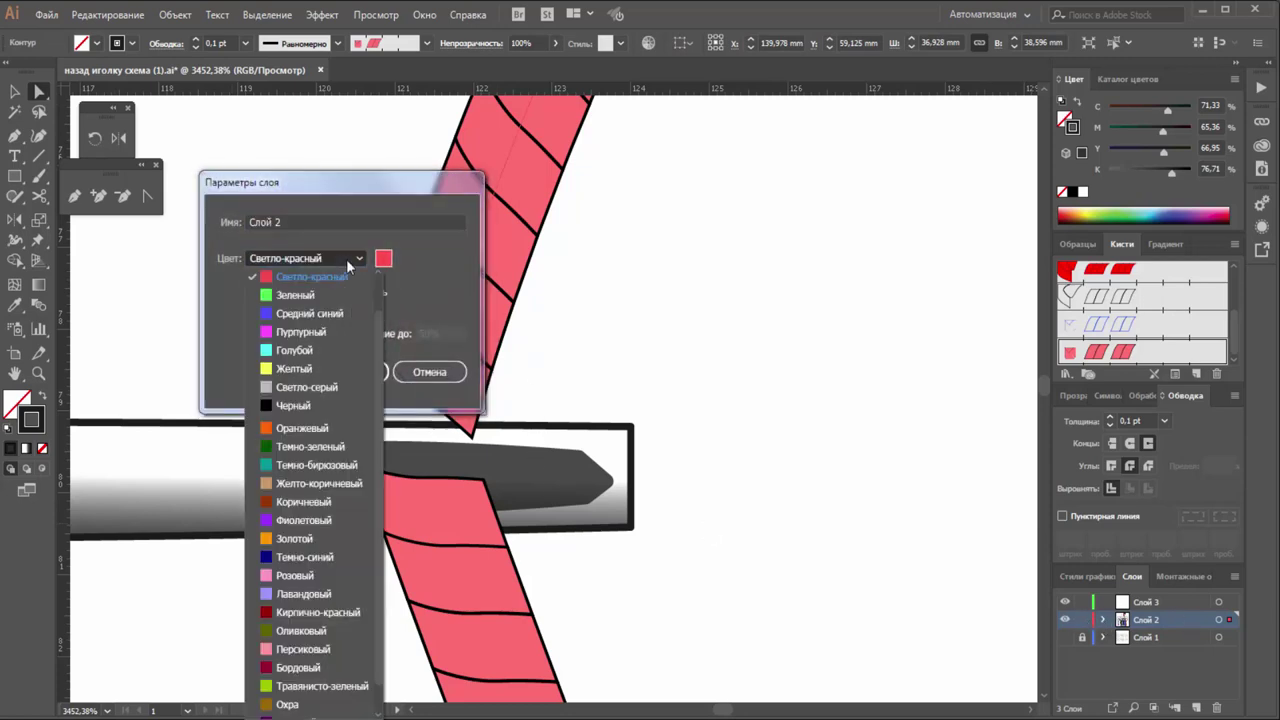
left_click(294, 350)
left_click(365, 374)
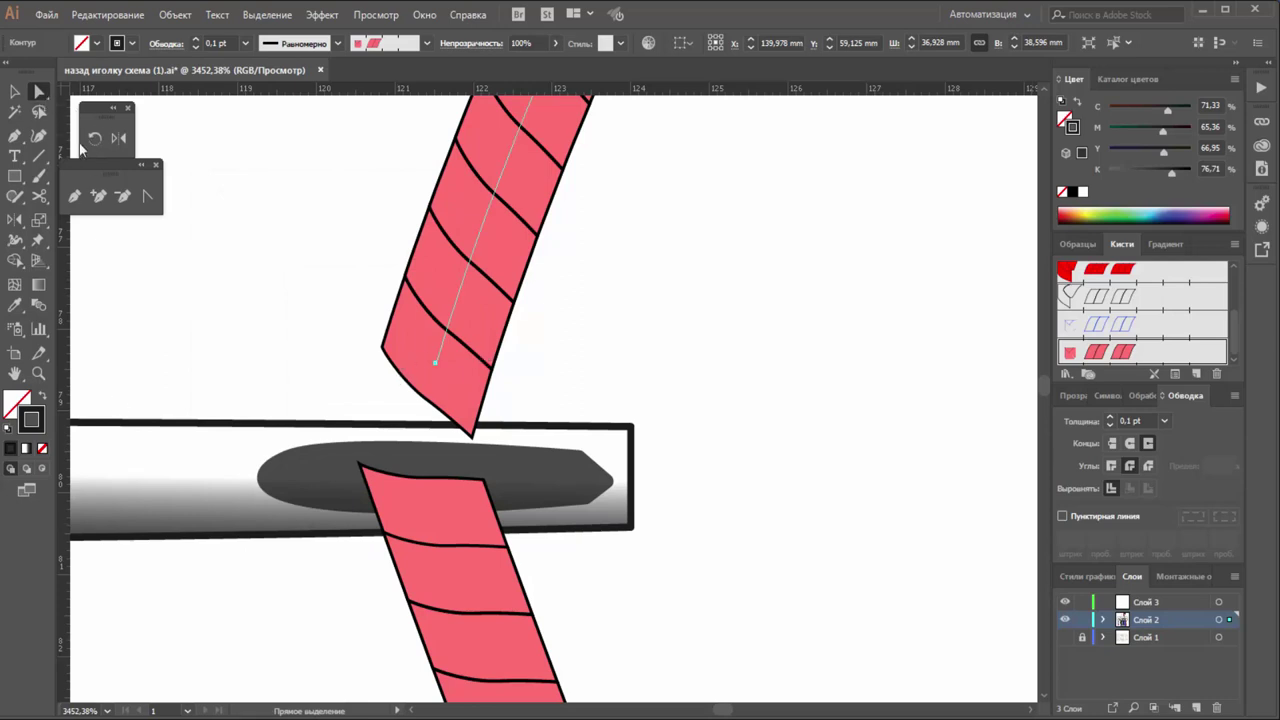
left_click(74, 196)
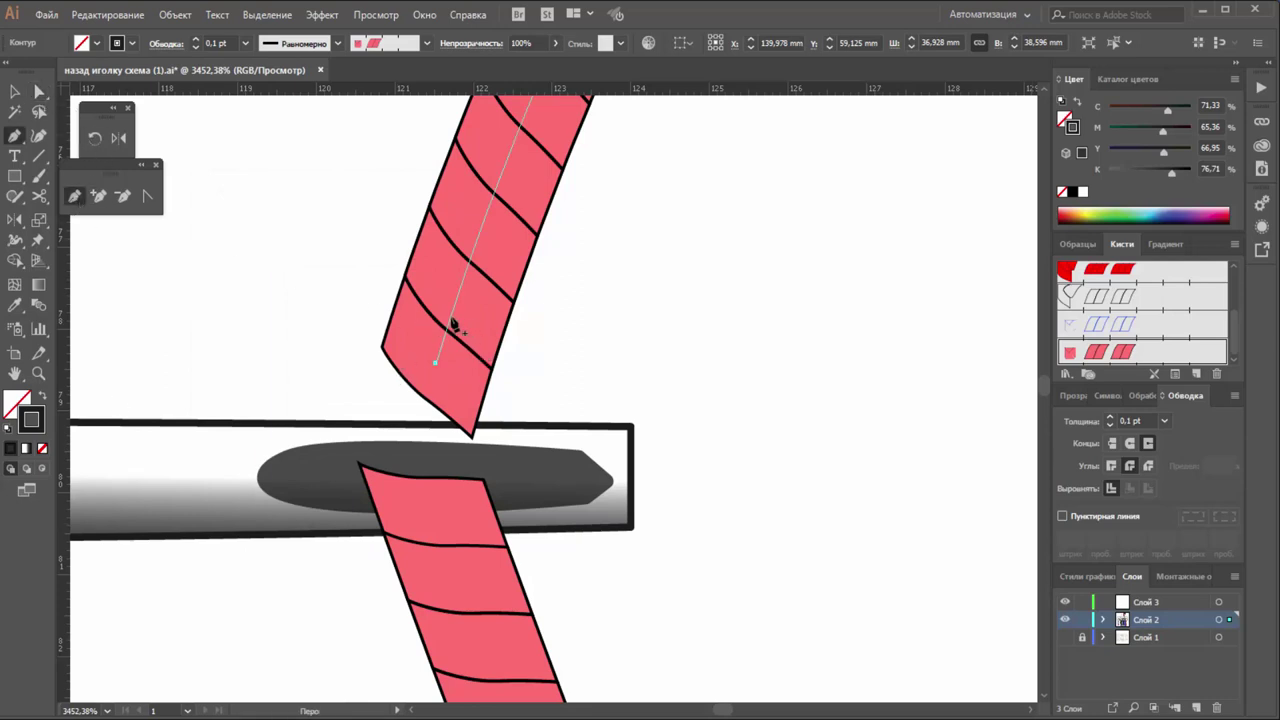
Add an anchor to the upper strand and bend it so its end rests on the needle's edge.
left_click(449, 318)
key("a")
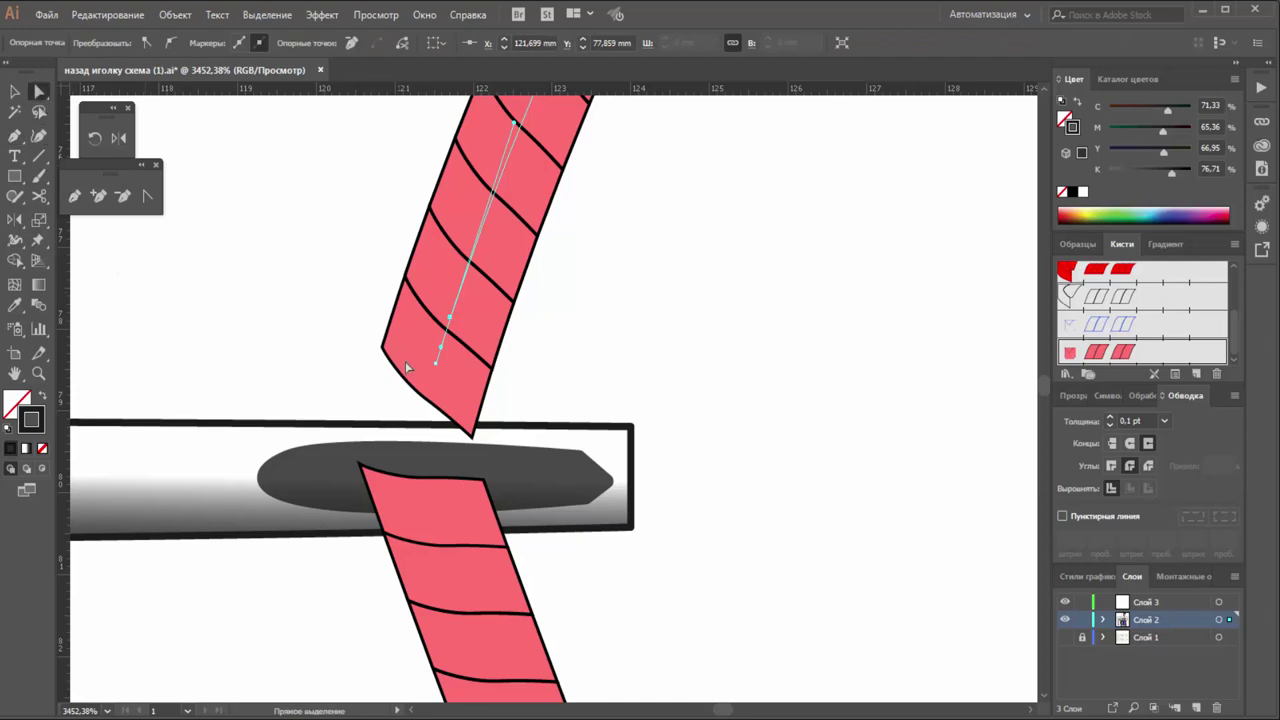
left_click_drag(440, 350, 428, 428)
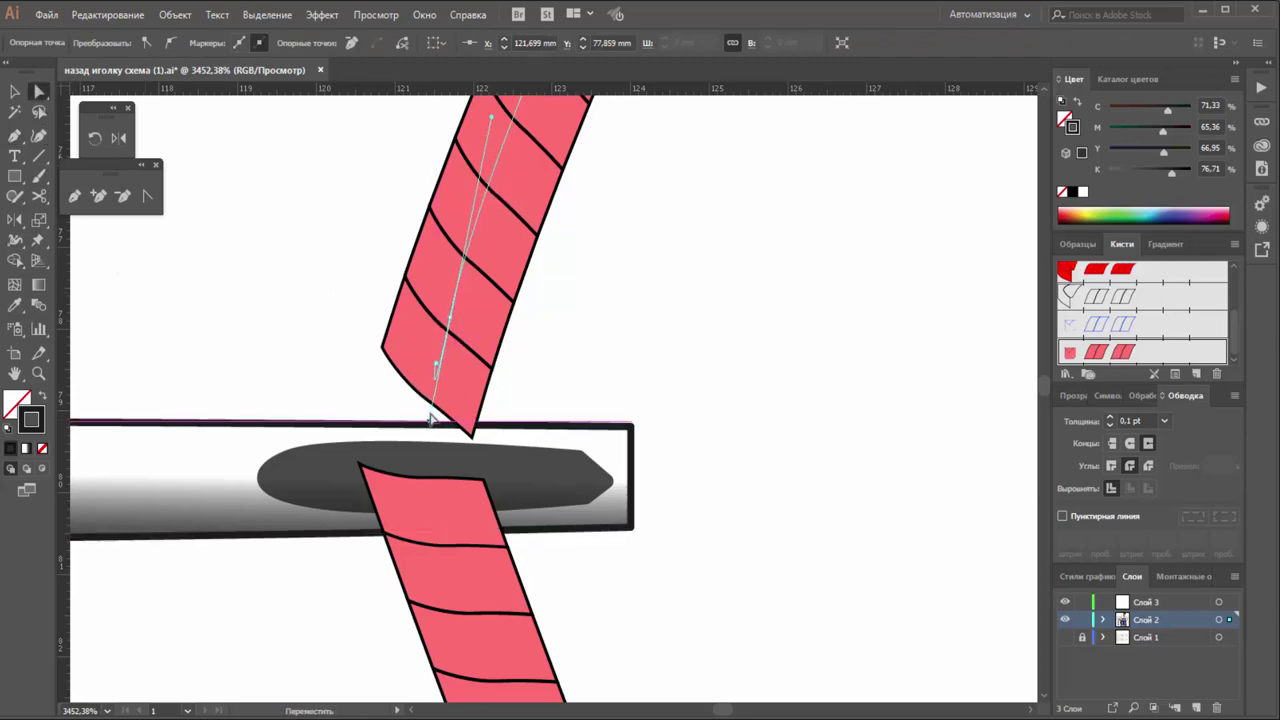
mouse_move(430, 418)
left_mouse_down()
mouse_move(442, 385)
mouse_move(432, 398)
mouse_move(462, 388)
left_mouse_up()
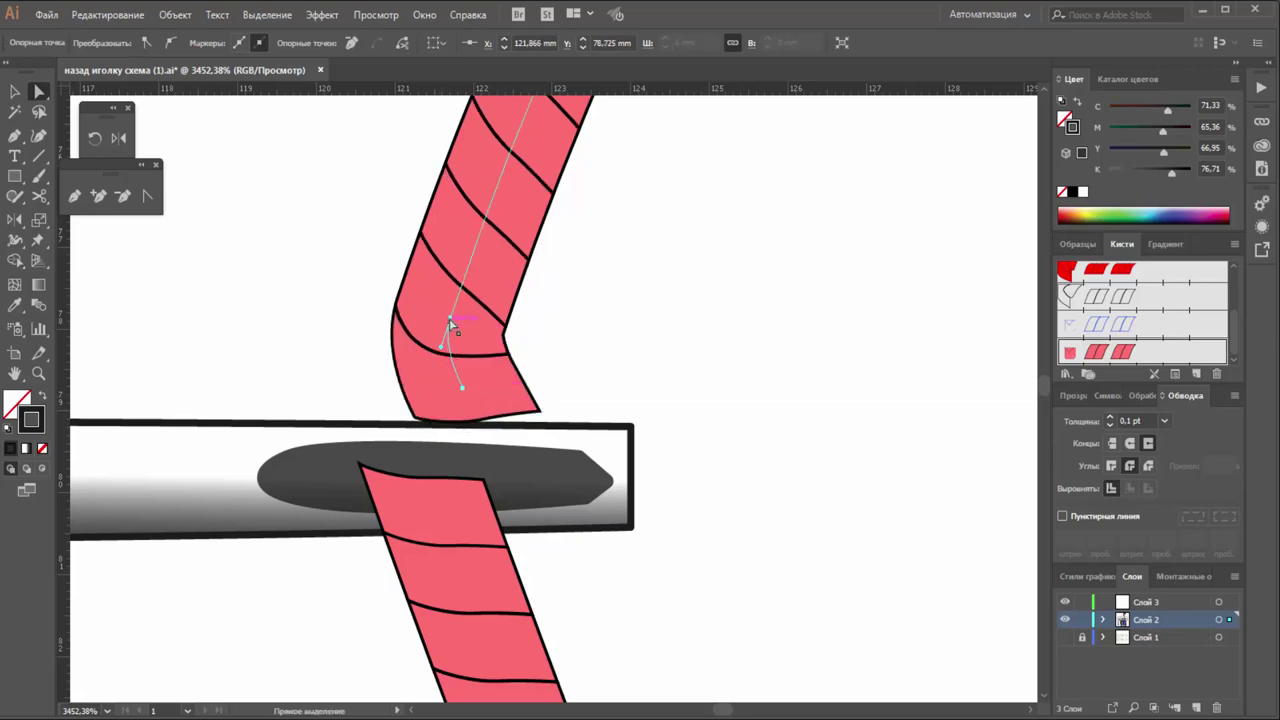
left_click_drag(451, 325, 420, 300)
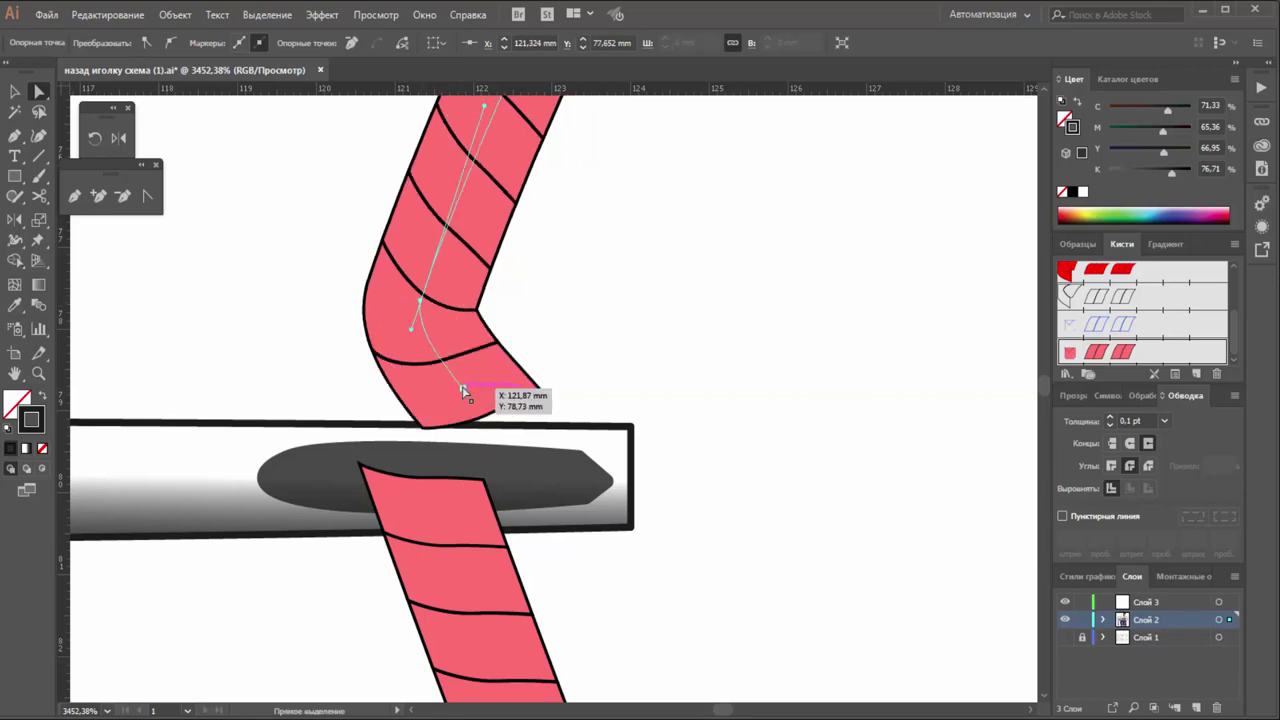
mouse_move(462, 389)
left_mouse_down()
mouse_move(428, 387)
mouse_move(439, 389)
left_mouse_up()
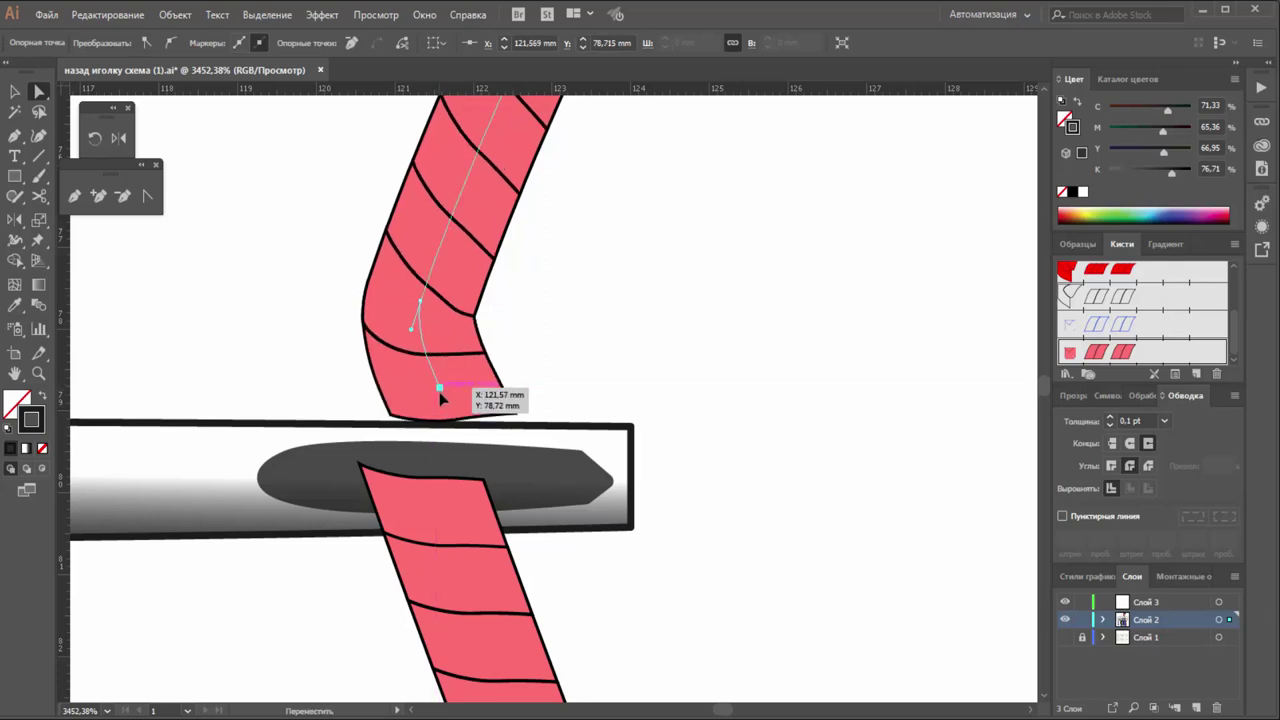
left_click_drag(439, 389, 435, 405)
Send the upper strand behind the needle and nudge the lower strand right into place.
left_click(14, 93)
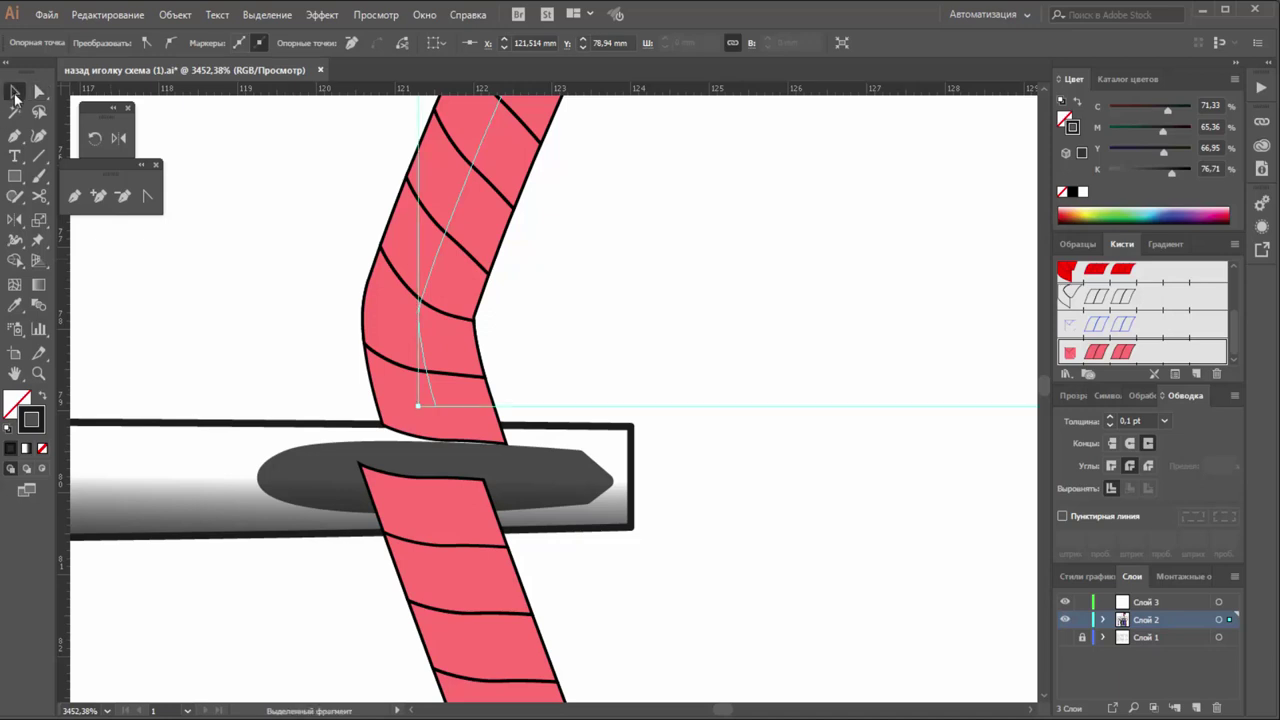
left_click_drag(655, 265, 325, 312)
right_click(465, 239)
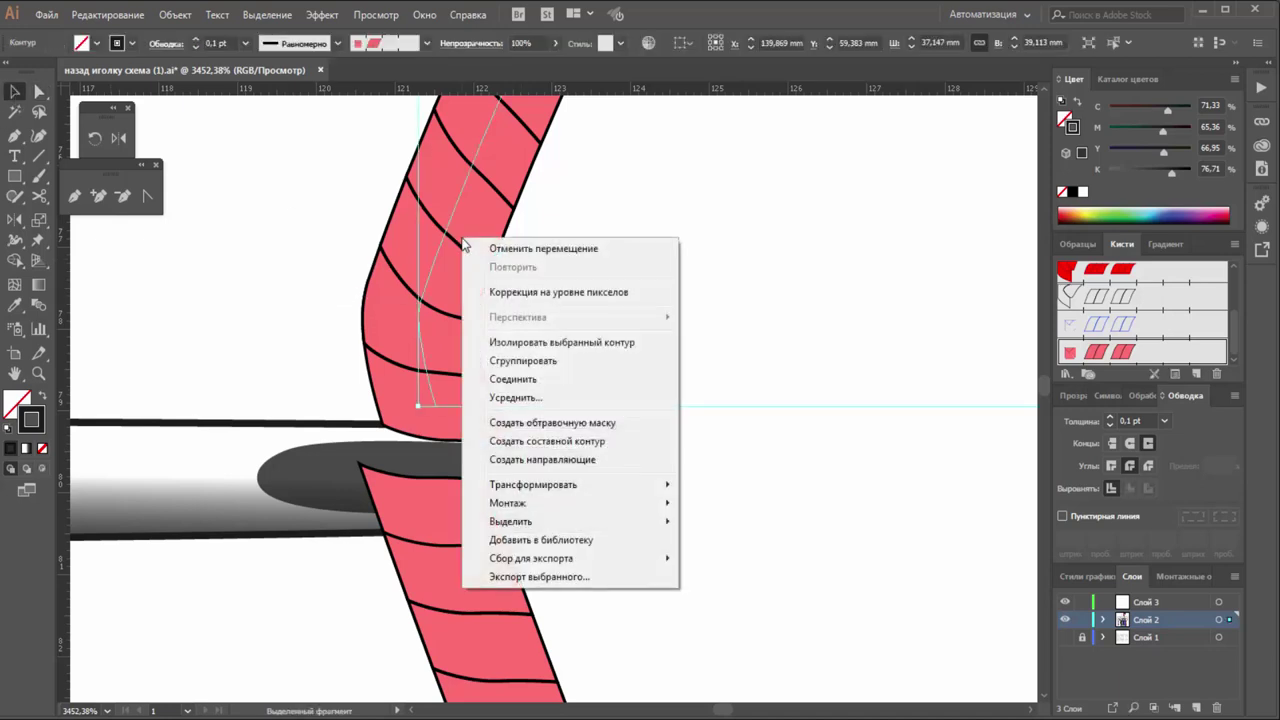
mouse_move(508, 503)
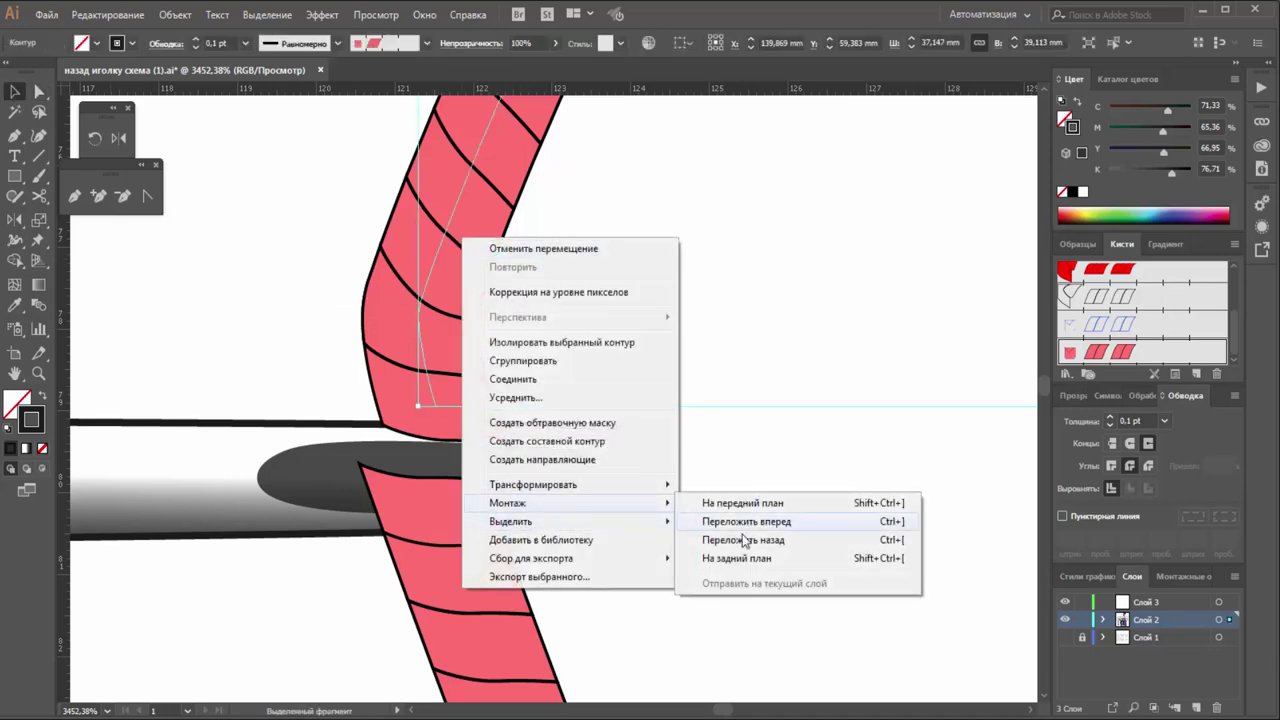
left_click(744, 560)
left_click(716, 449)
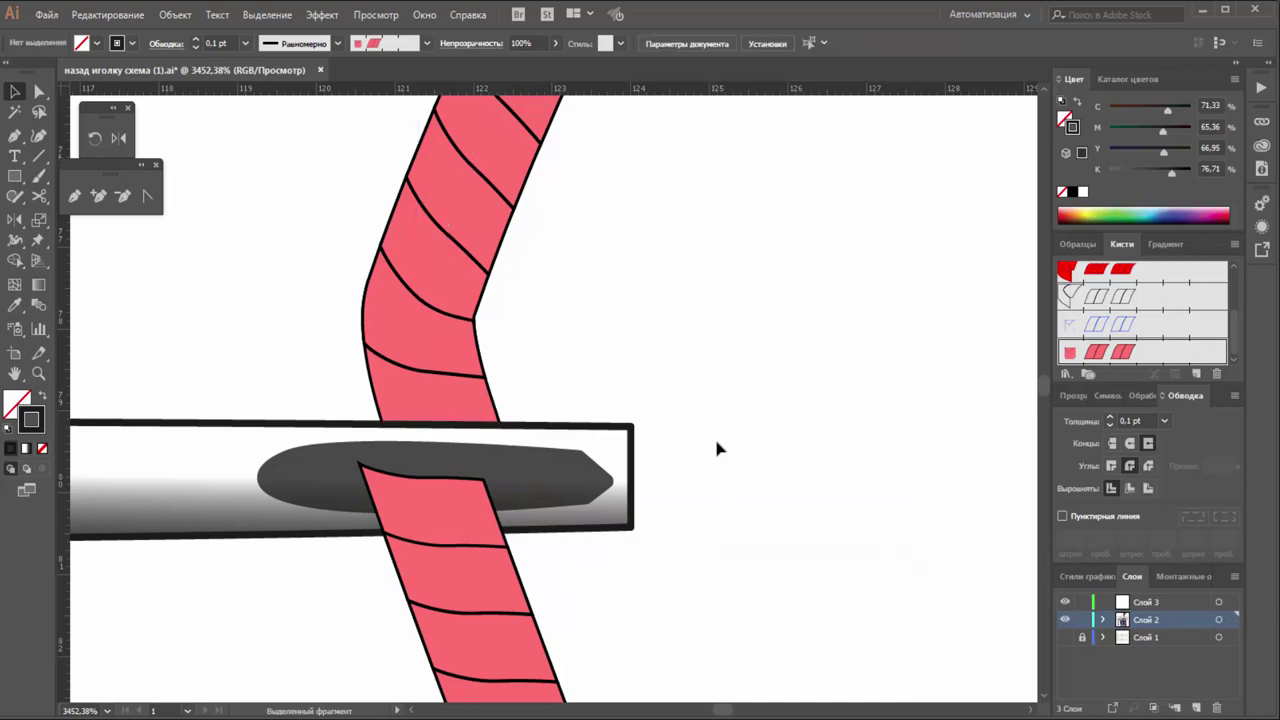
left_click_drag(457, 563, 484, 568)
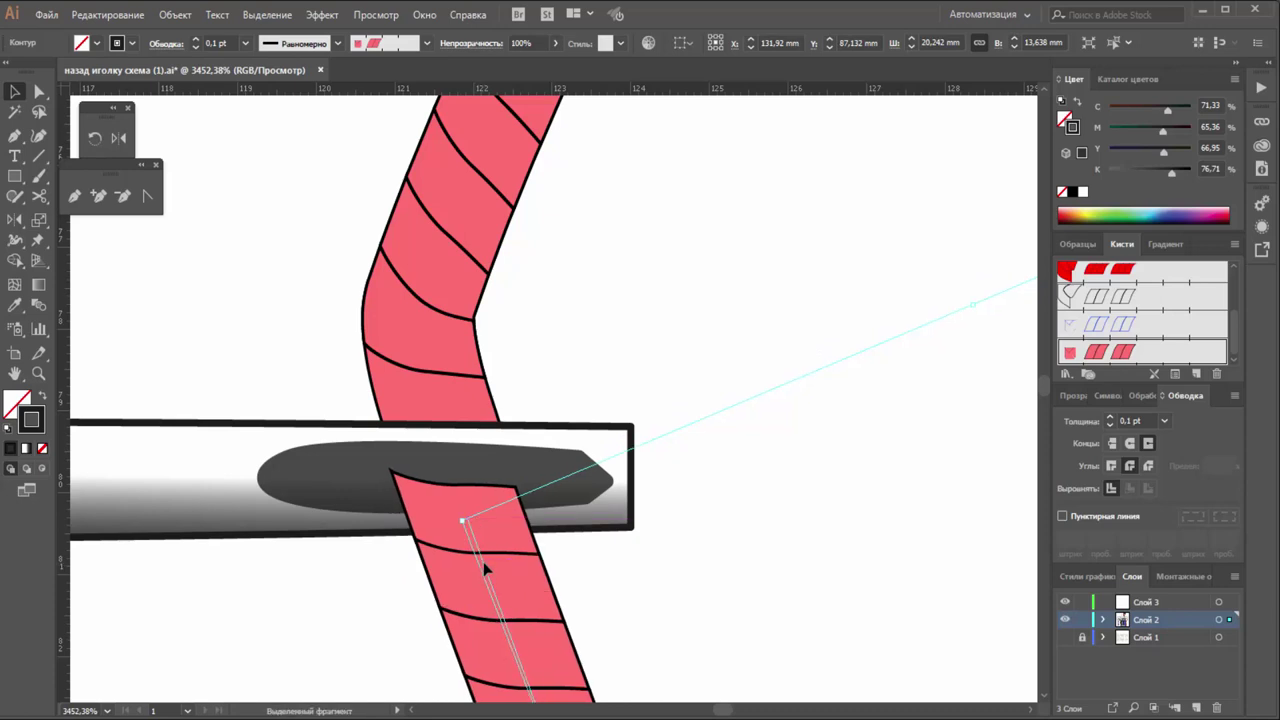
left_click(765, 440)
key("z")
left_click(480, 405, "alt")
left_click(430, 380, "alt")
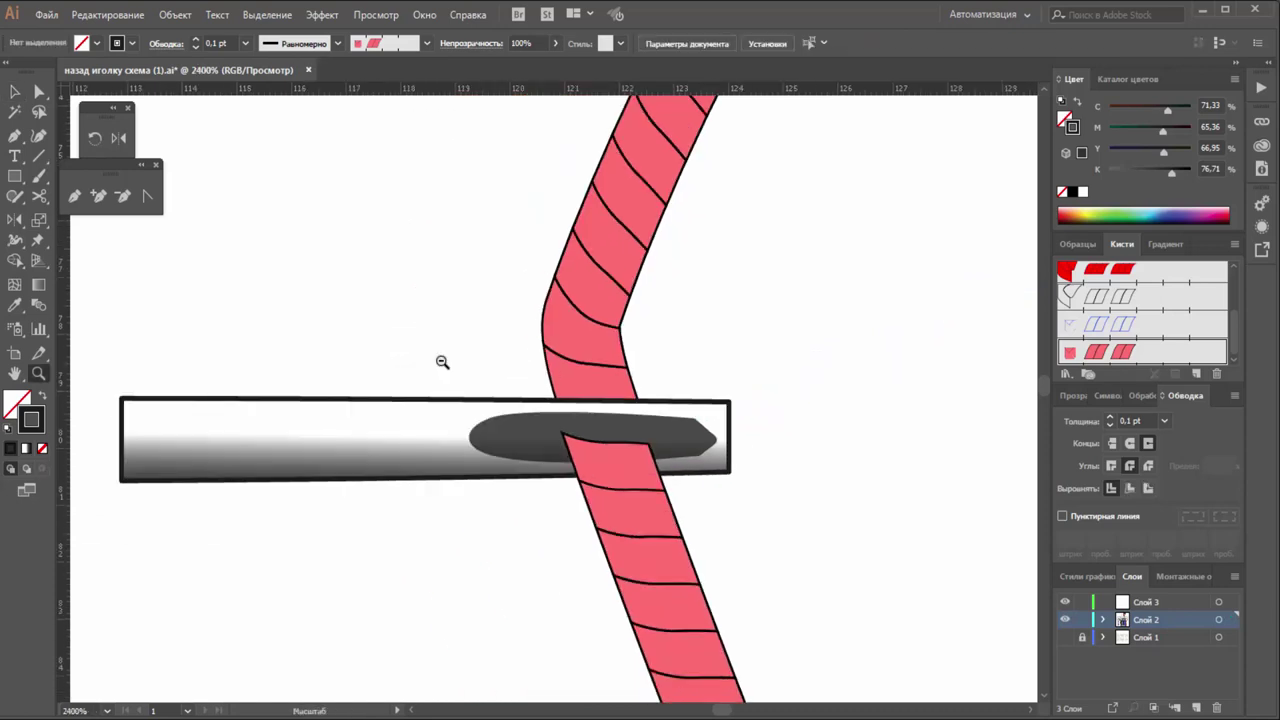
left_click(463, 429, "alt")
left_click(490, 402, "alt")
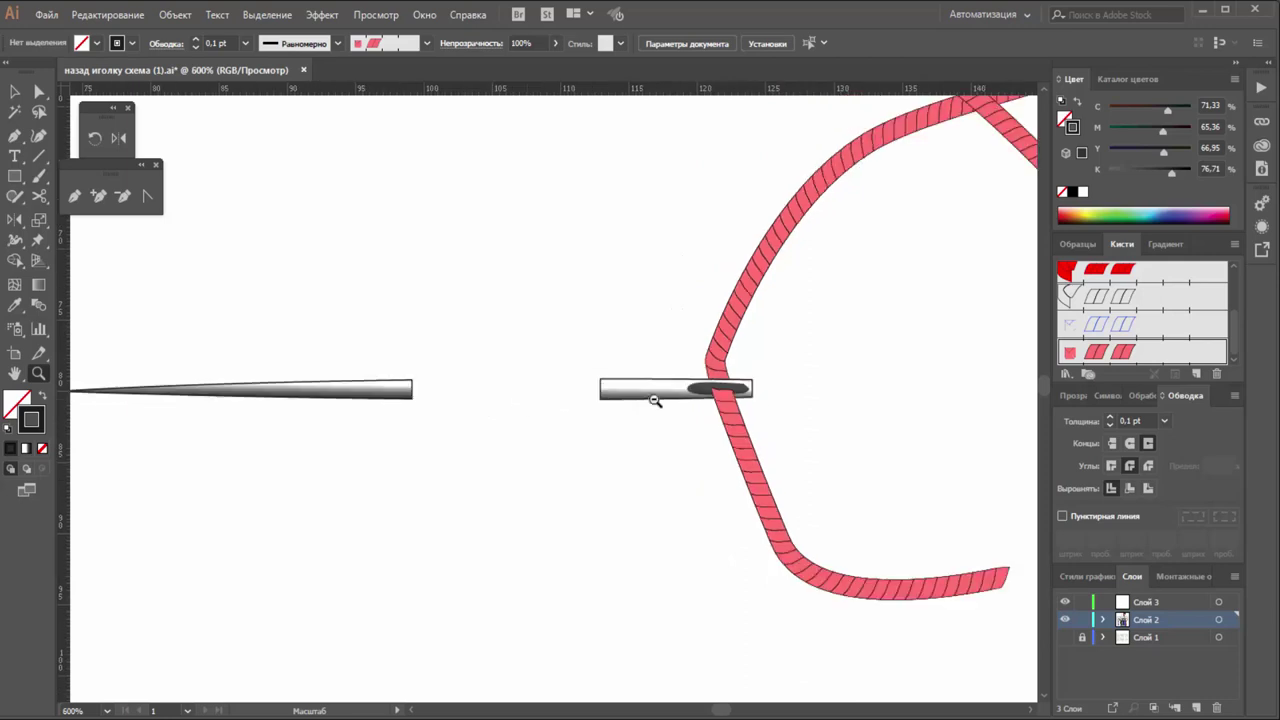
left_click(726, 408, "alt")
left_click(474, 391, "alt")
scroll(400, 420, "up", 2)
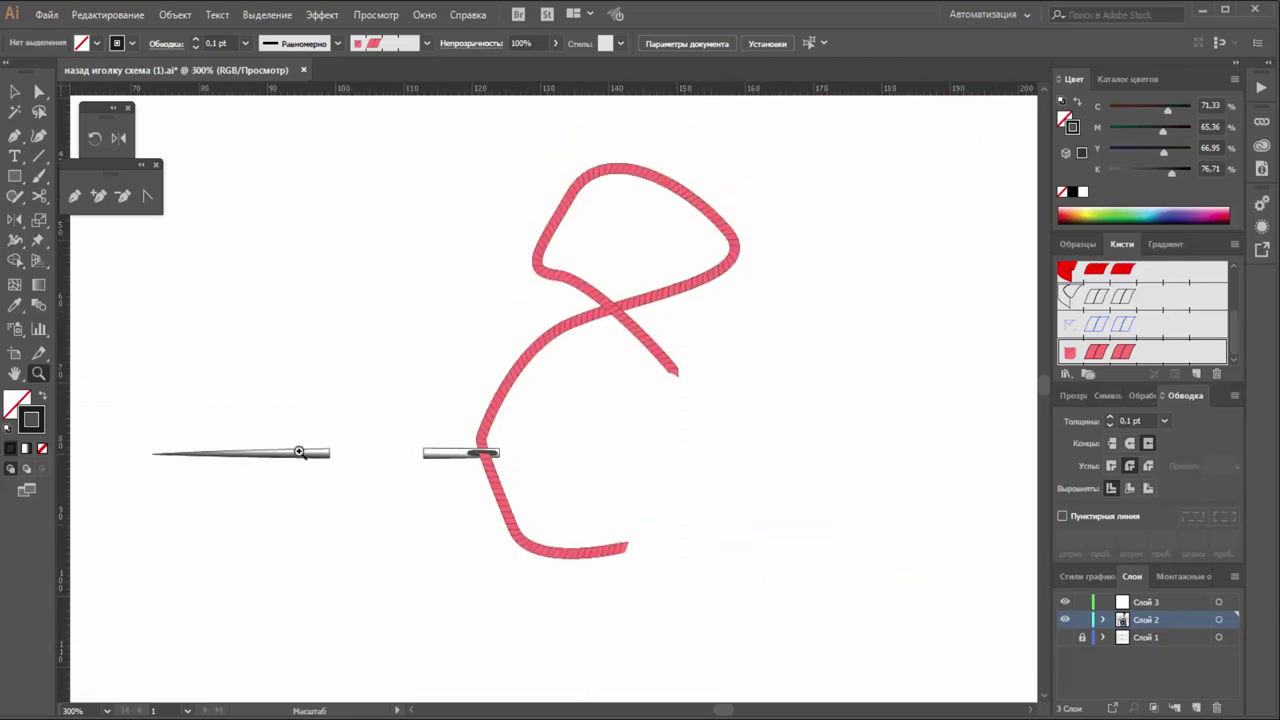
left_click(375, 442, "alt")
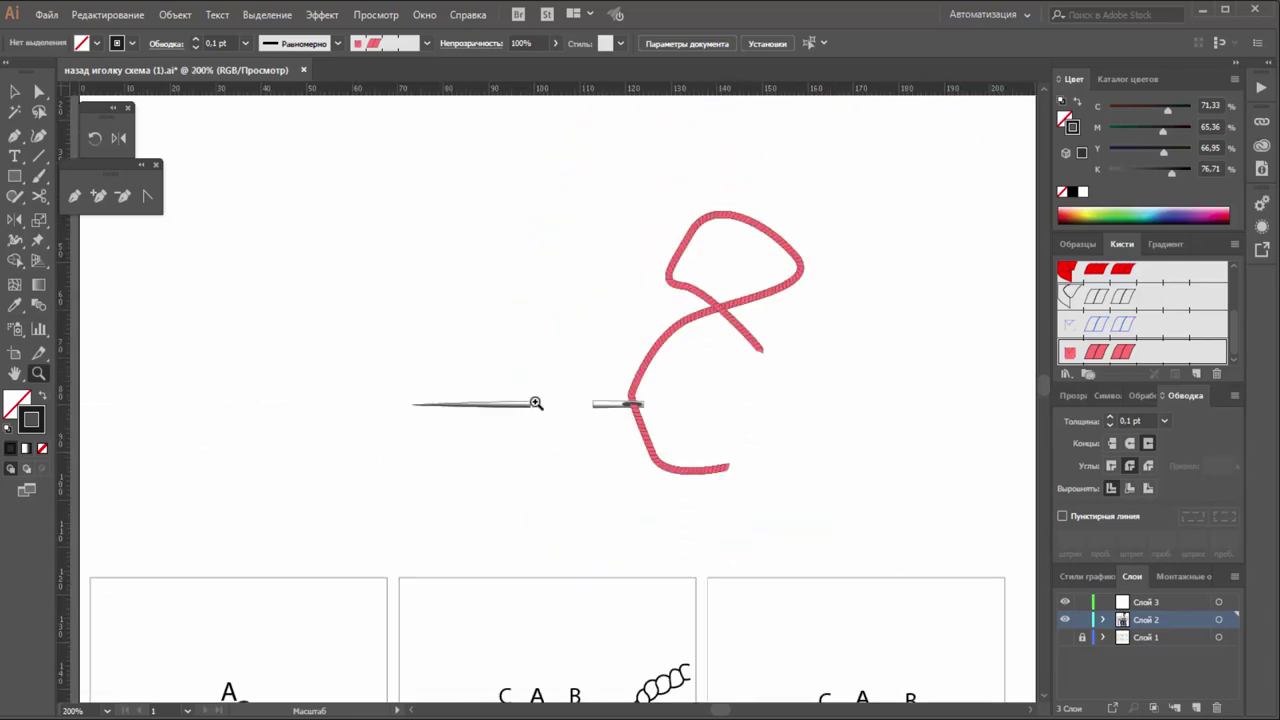
scroll(530, 398, "down", 2)
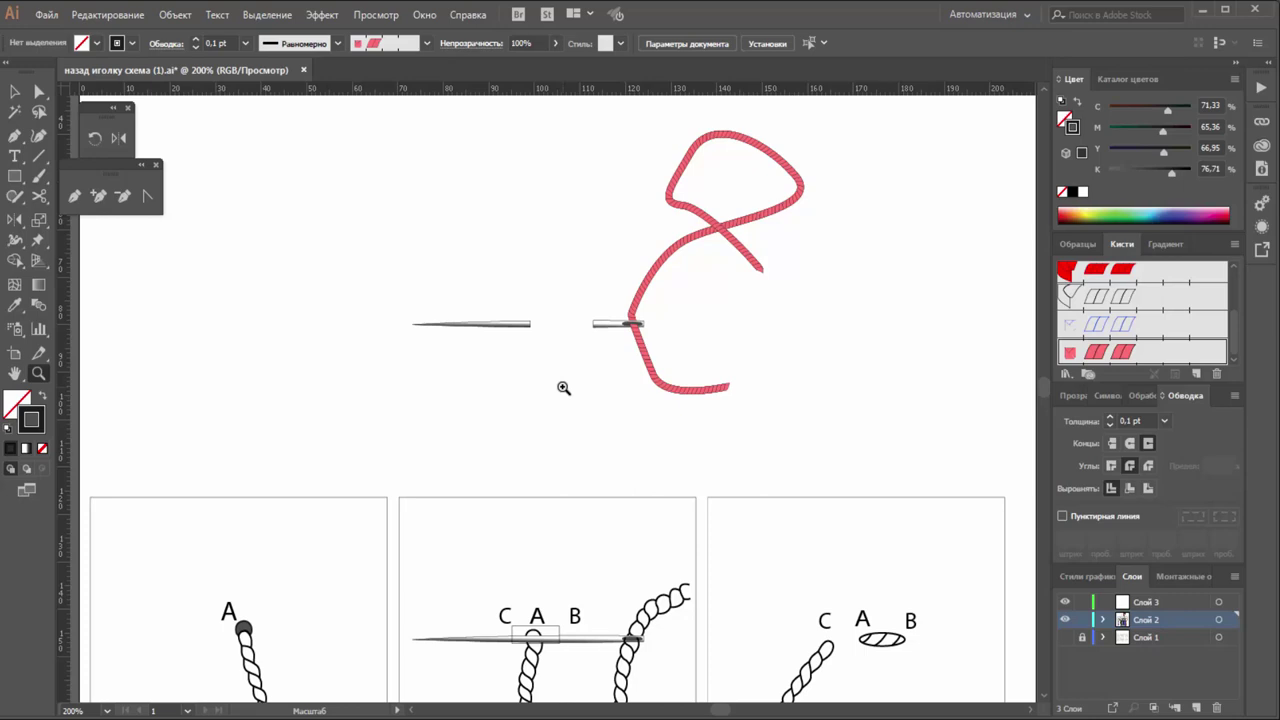
scroll(563, 388, "down", 3)
scroll(563, 388, "down", 2)
scroll(563, 388, "down", 2)
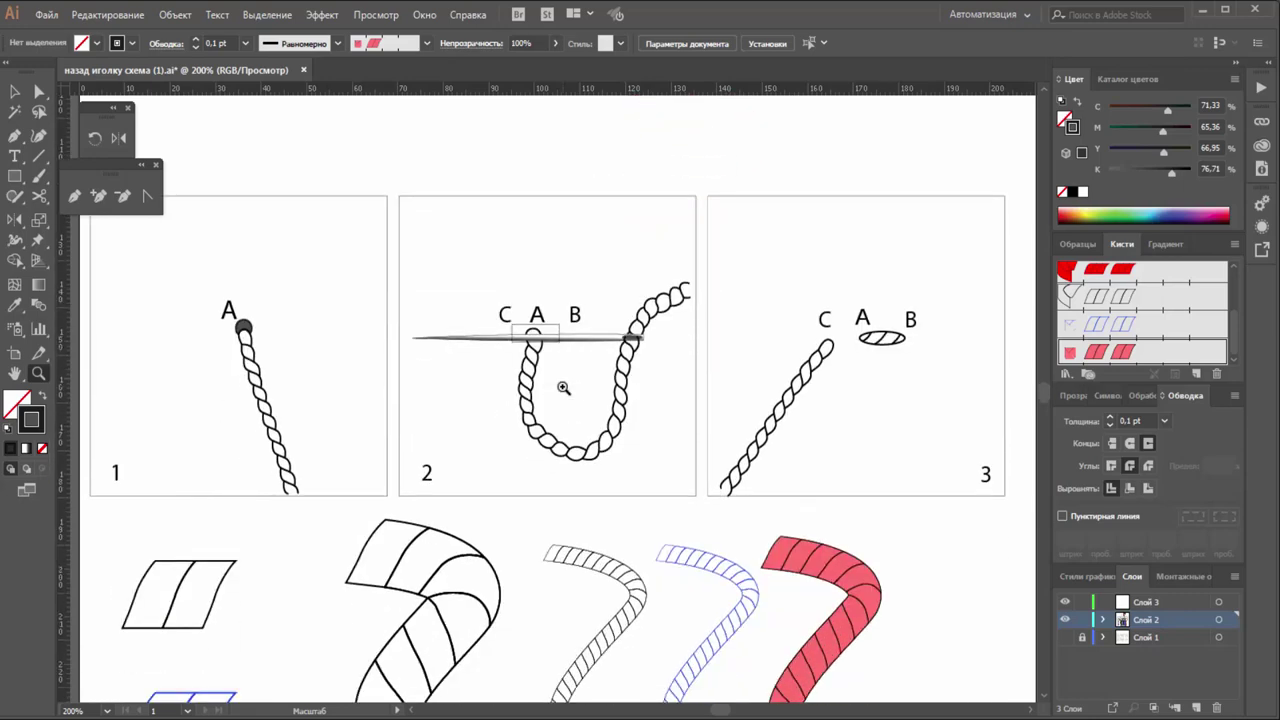
scroll(563, 388, "down", 2)
left_click(583, 491, "alt")
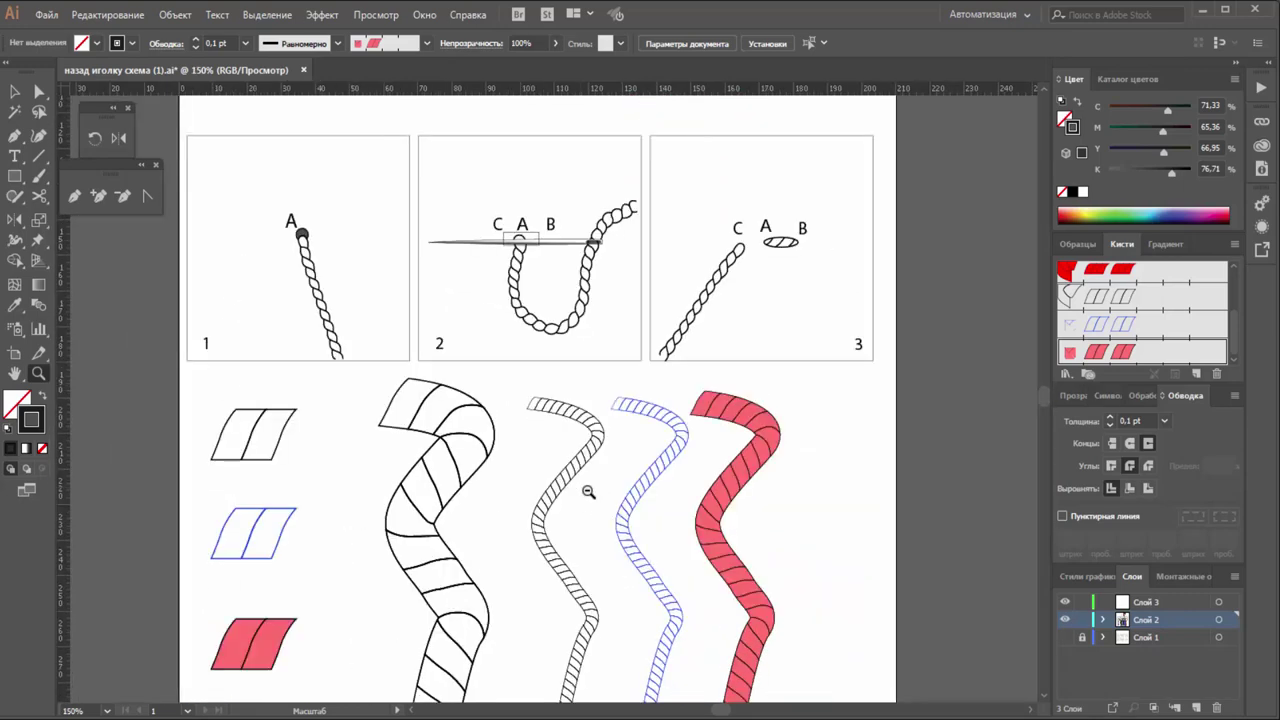
left_click(503, 440, "alt")
scroll(521, 417, "up", 2)
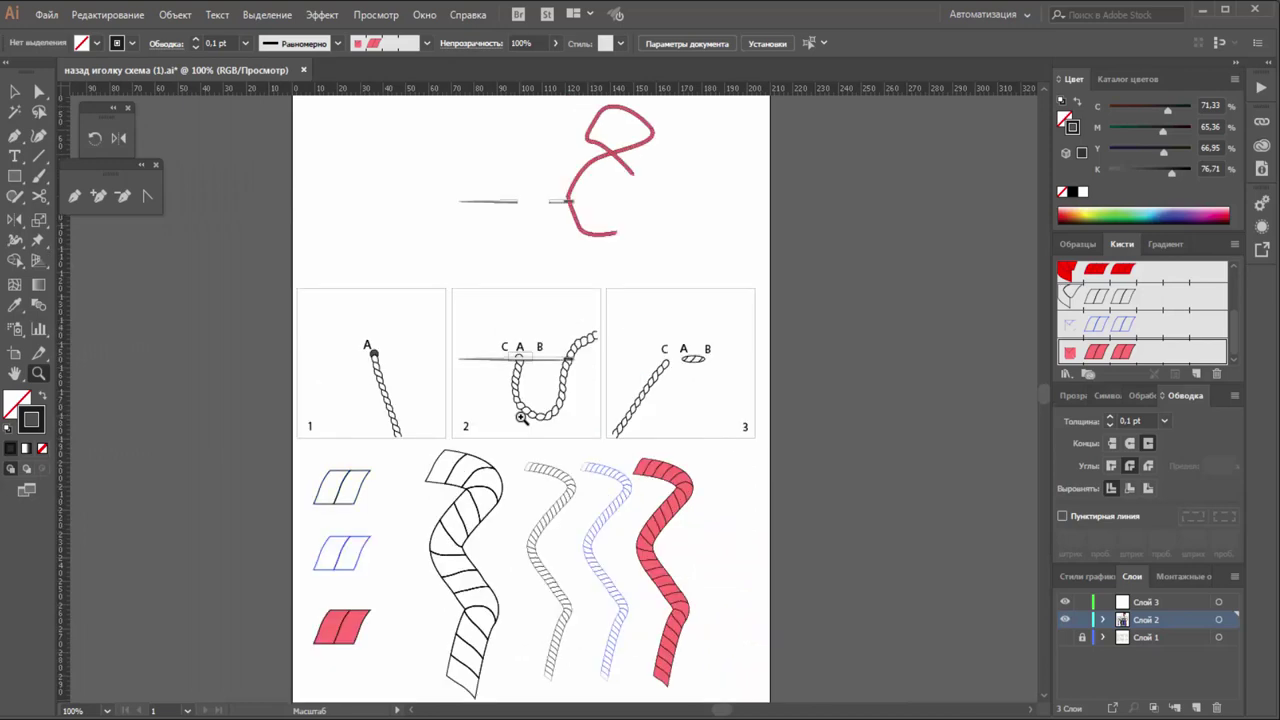